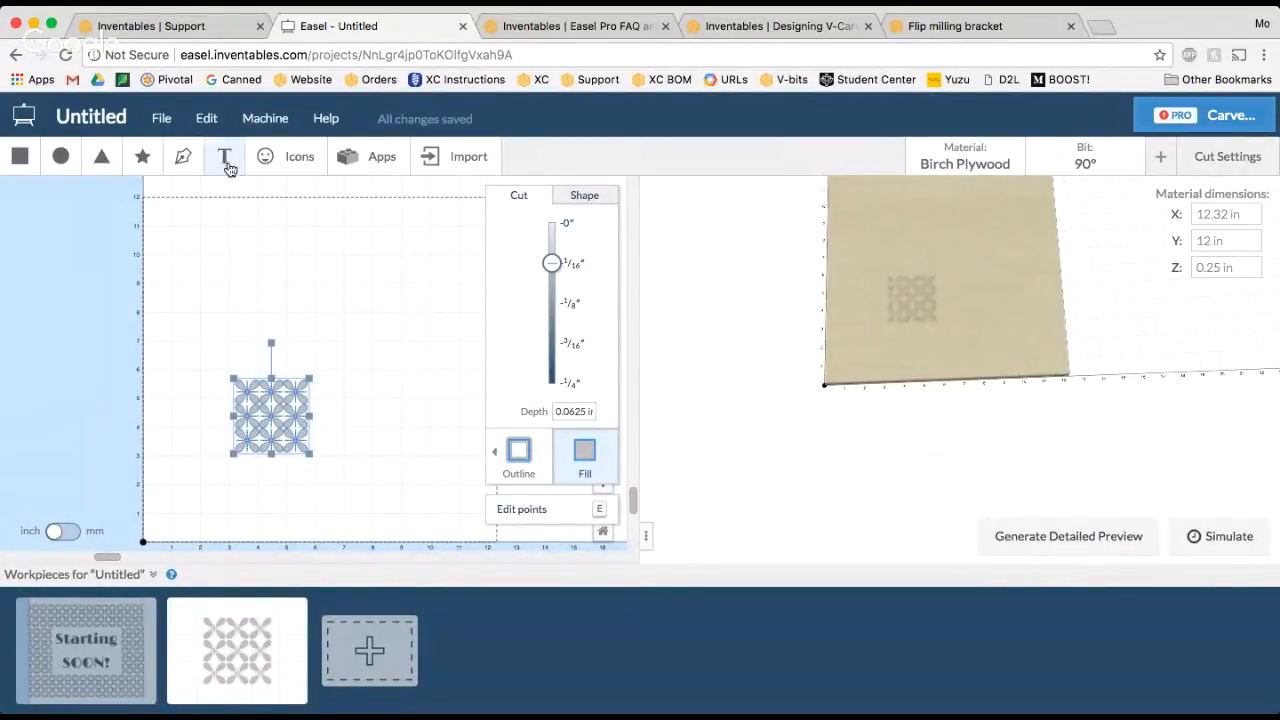
left_click(285, 162)
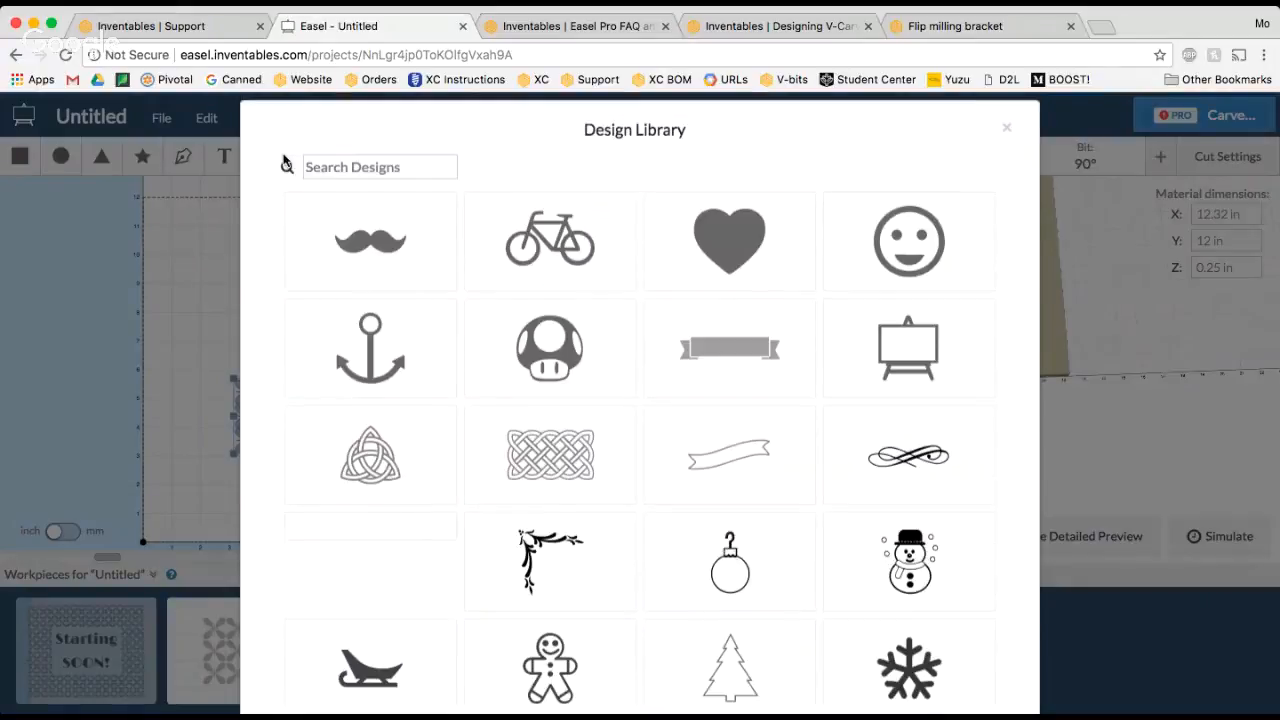
left_click(350, 170)
type("tile")
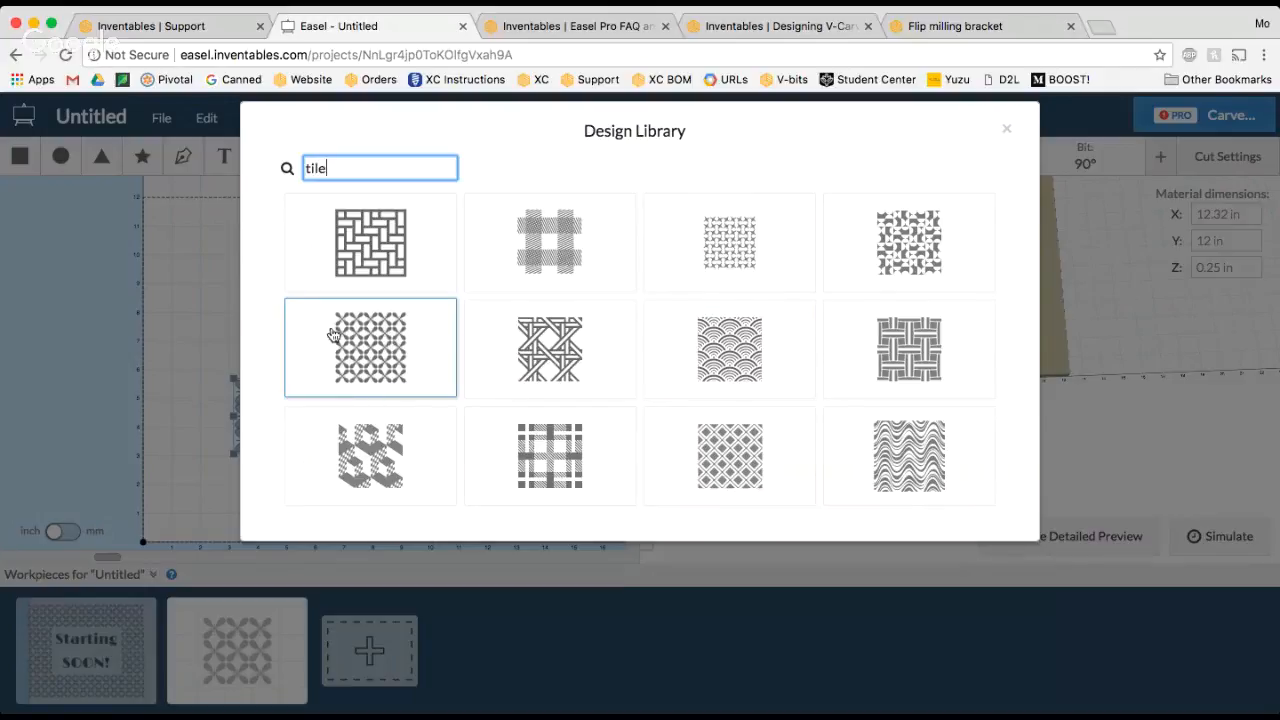
left_click(366, 360)
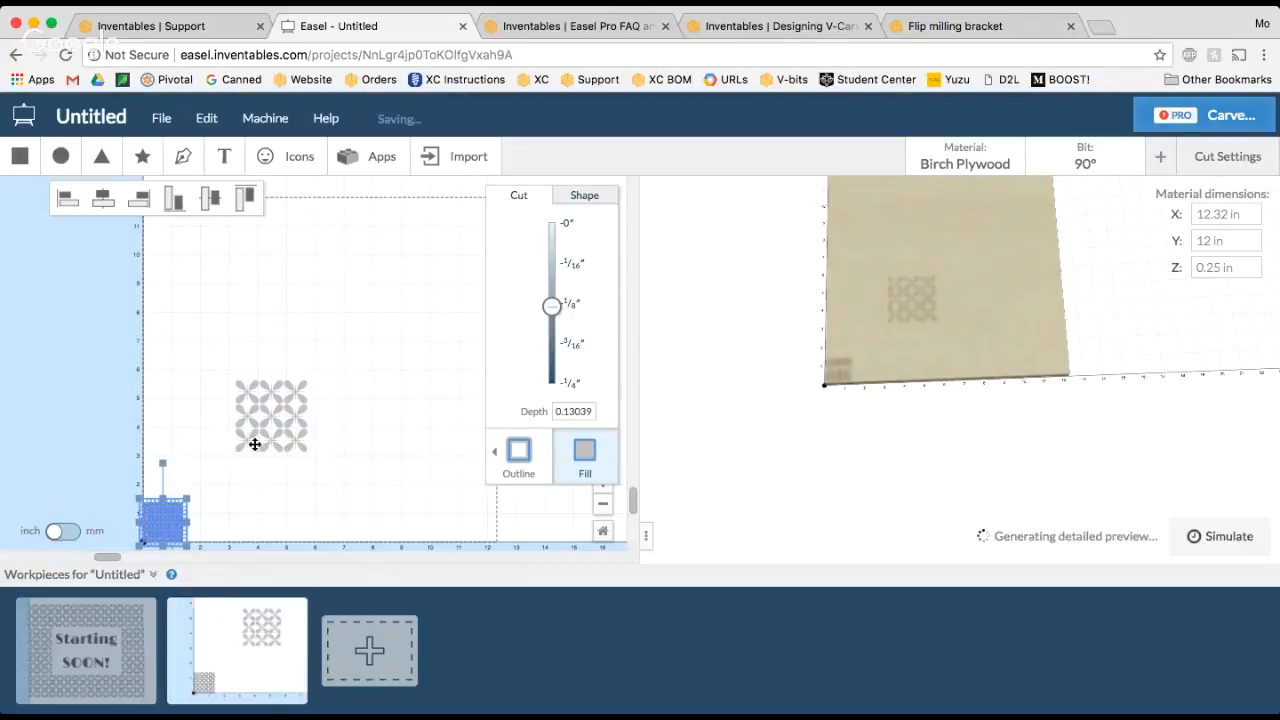
left_click_drag(188, 499, 318, 398)
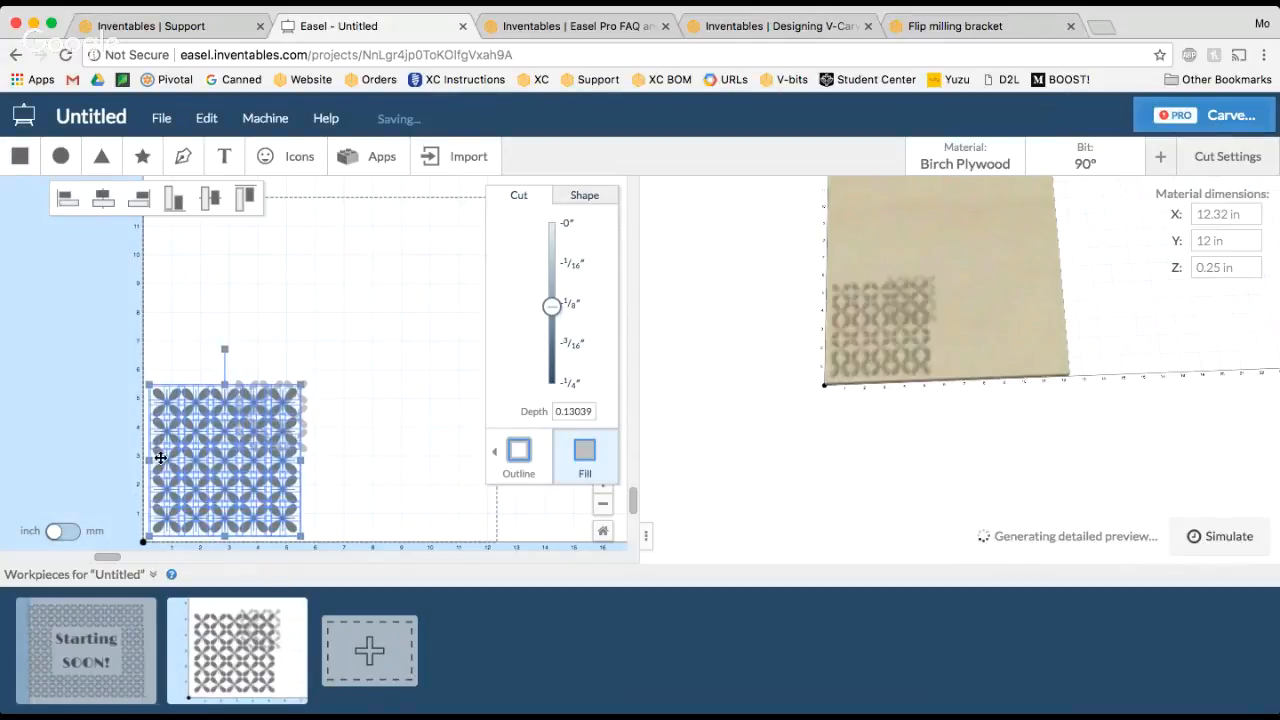
left_click_drag(237, 466, 143, 445)
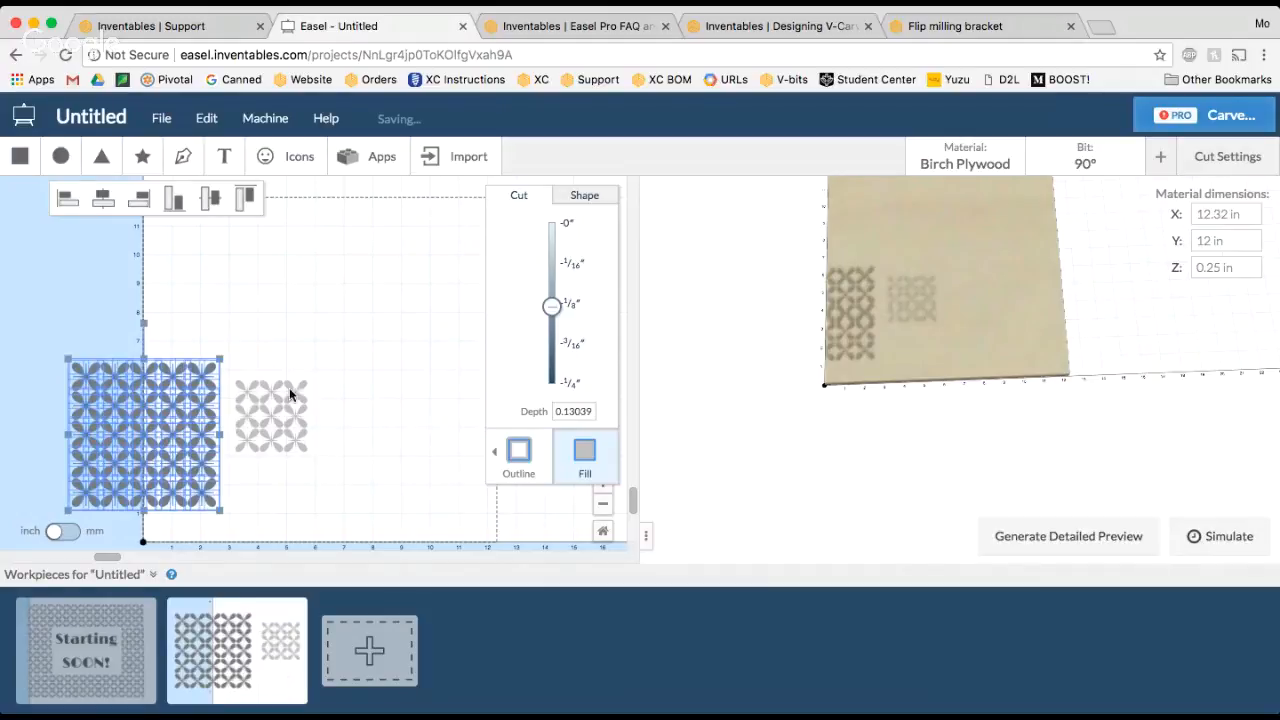
key("Delete")
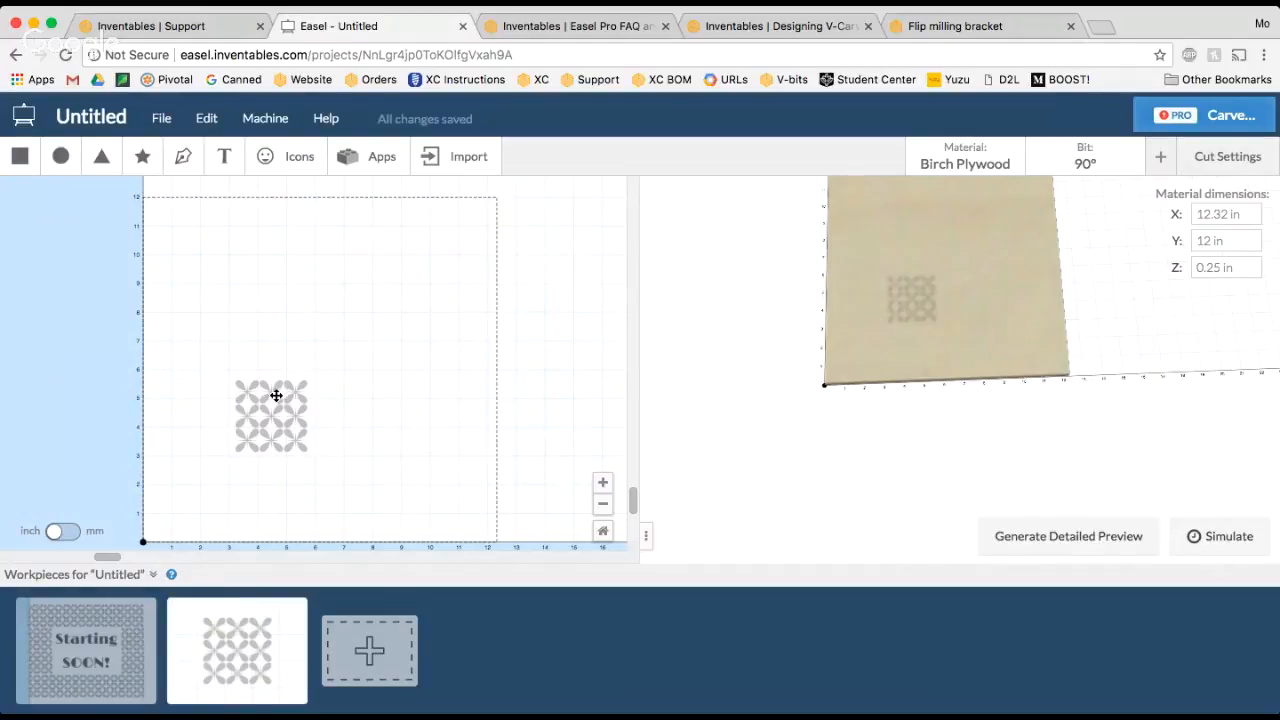
Step: Move the tile pattern to about X 3.2, Y 3.9 in and generate a detailed preview to examine its carving up close
left_click_drag(274, 394, 236, 409)
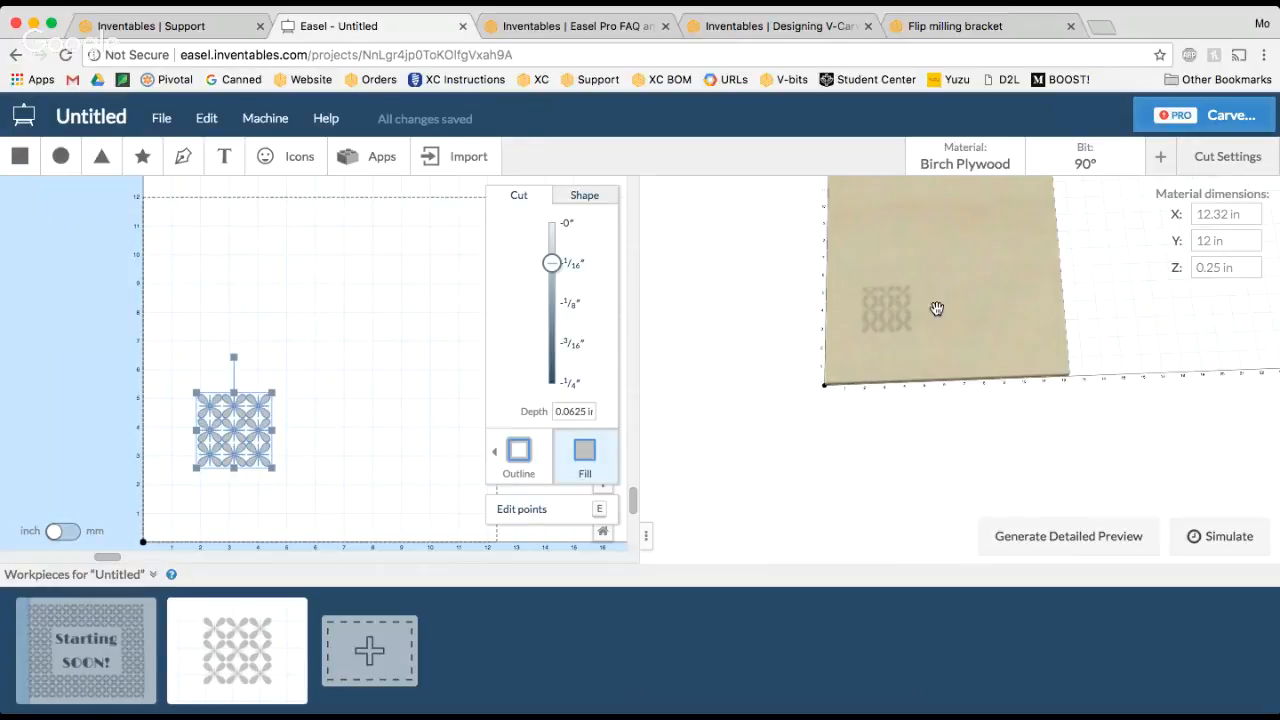
left_click_drag(900, 317, 894, 386)
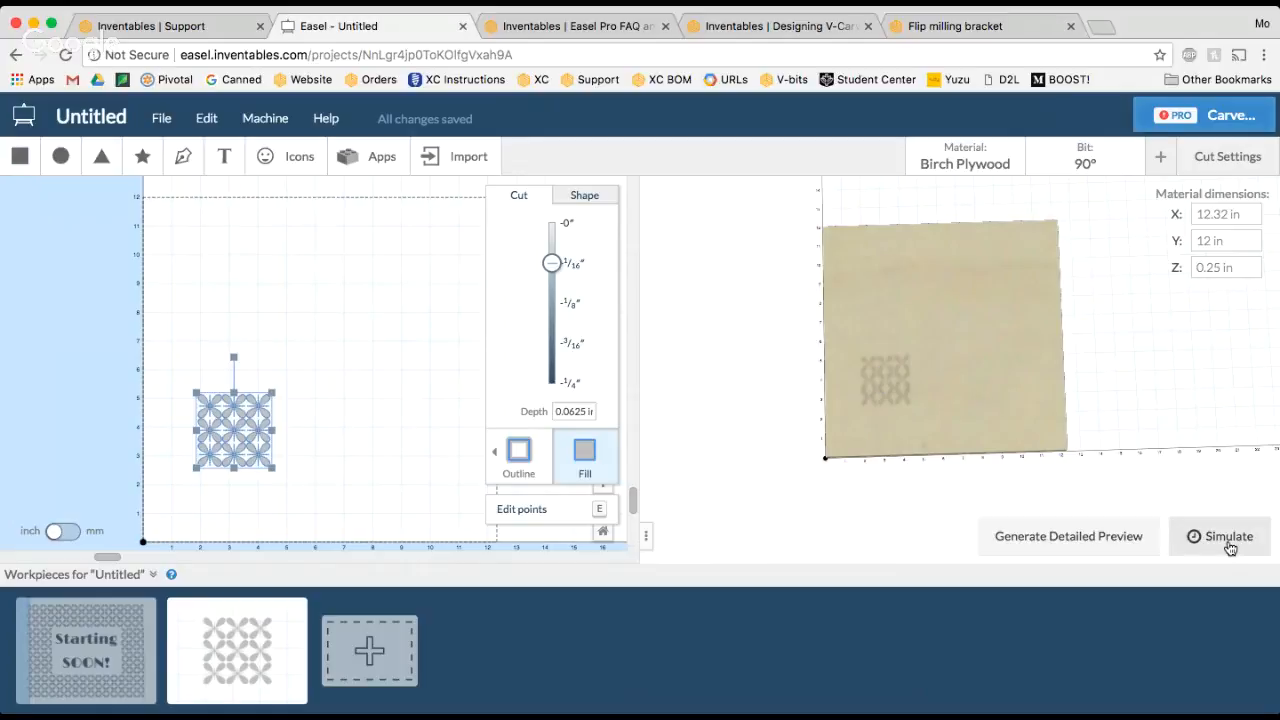
left_click(1083, 547)
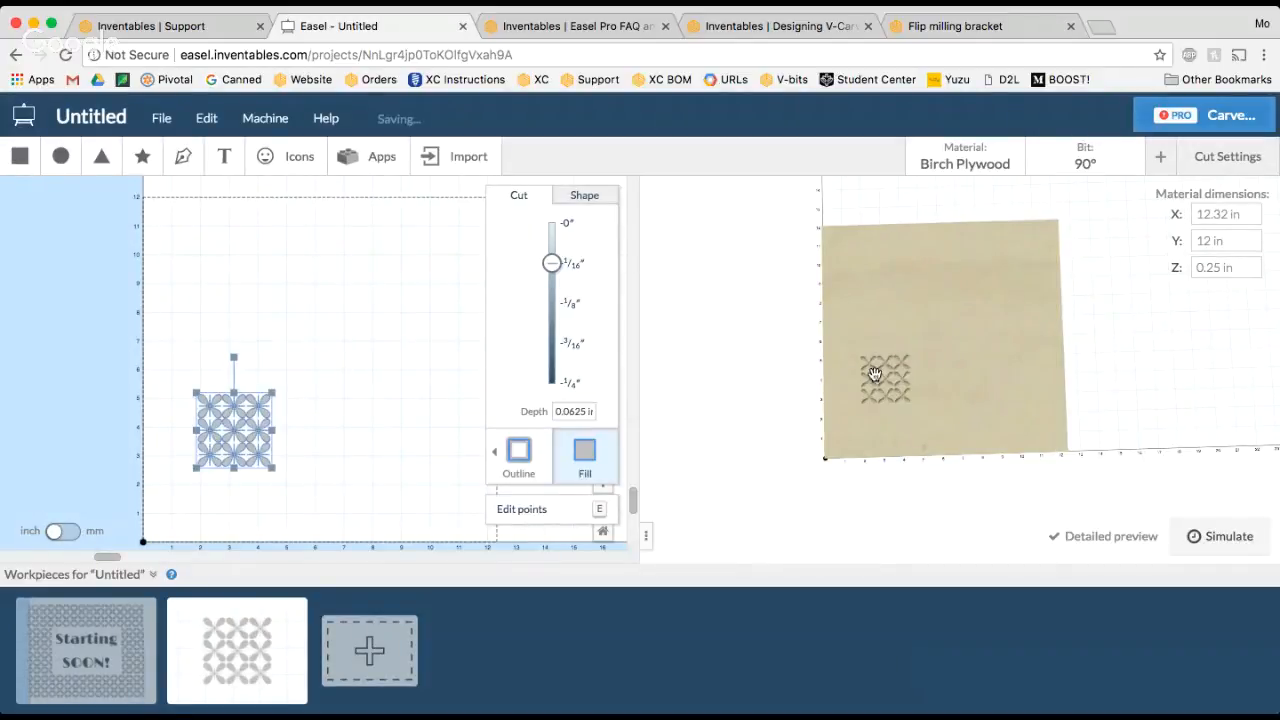
left_click_drag(886, 375, 888, 379)
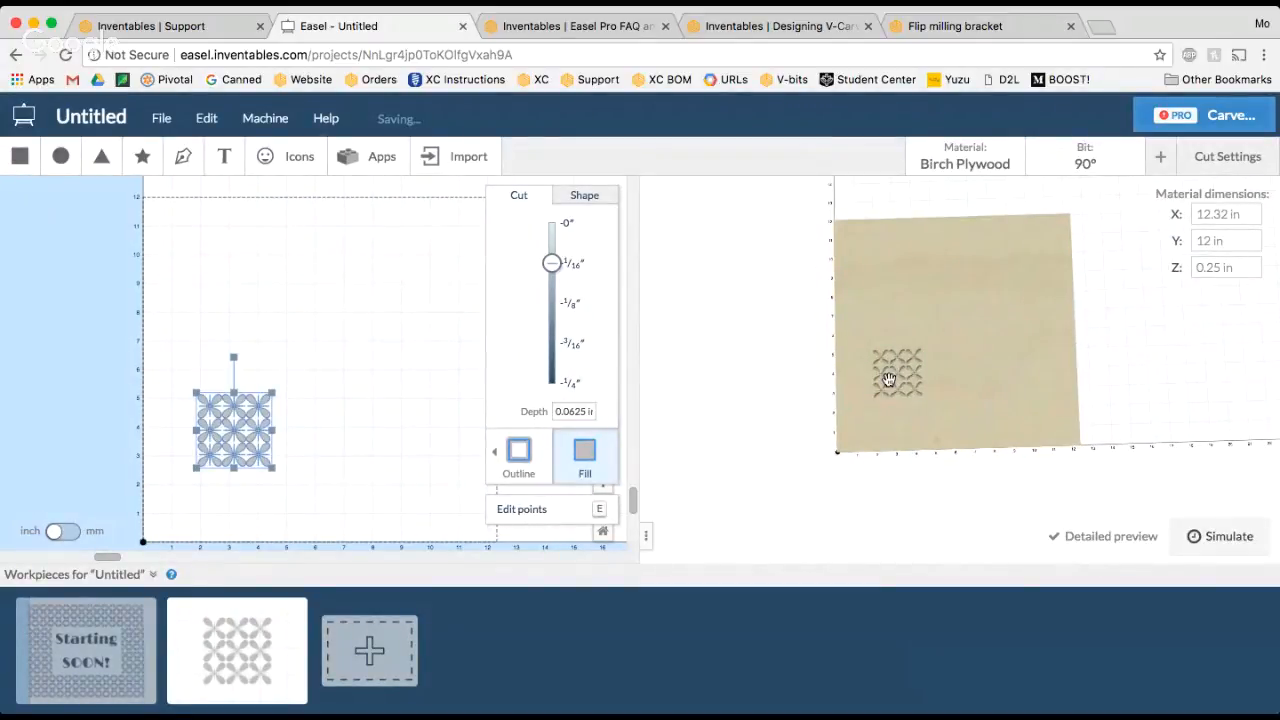
scroll(888, 378, "up", 5)
left_click_drag(880, 374, 854, 416)
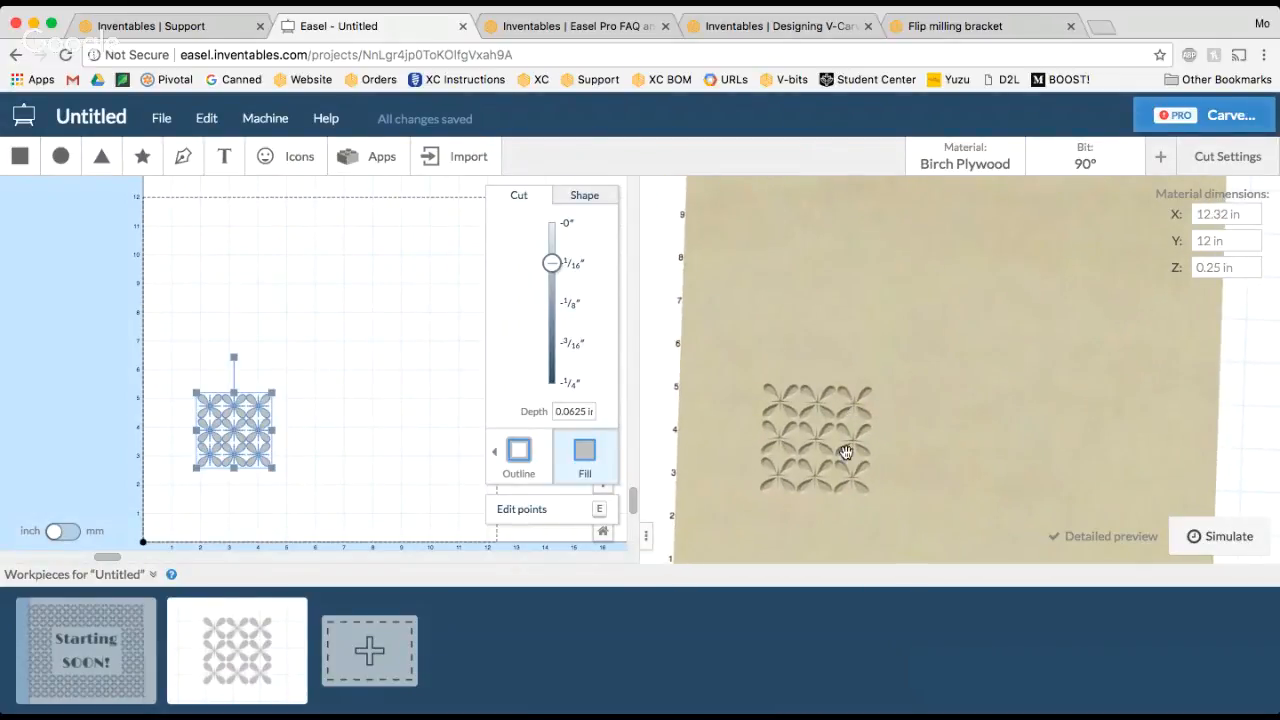
Step: Try the custom V-bit option with its angle and width settings, and reselect the standard 90° V-bit
left_click(1084, 165)
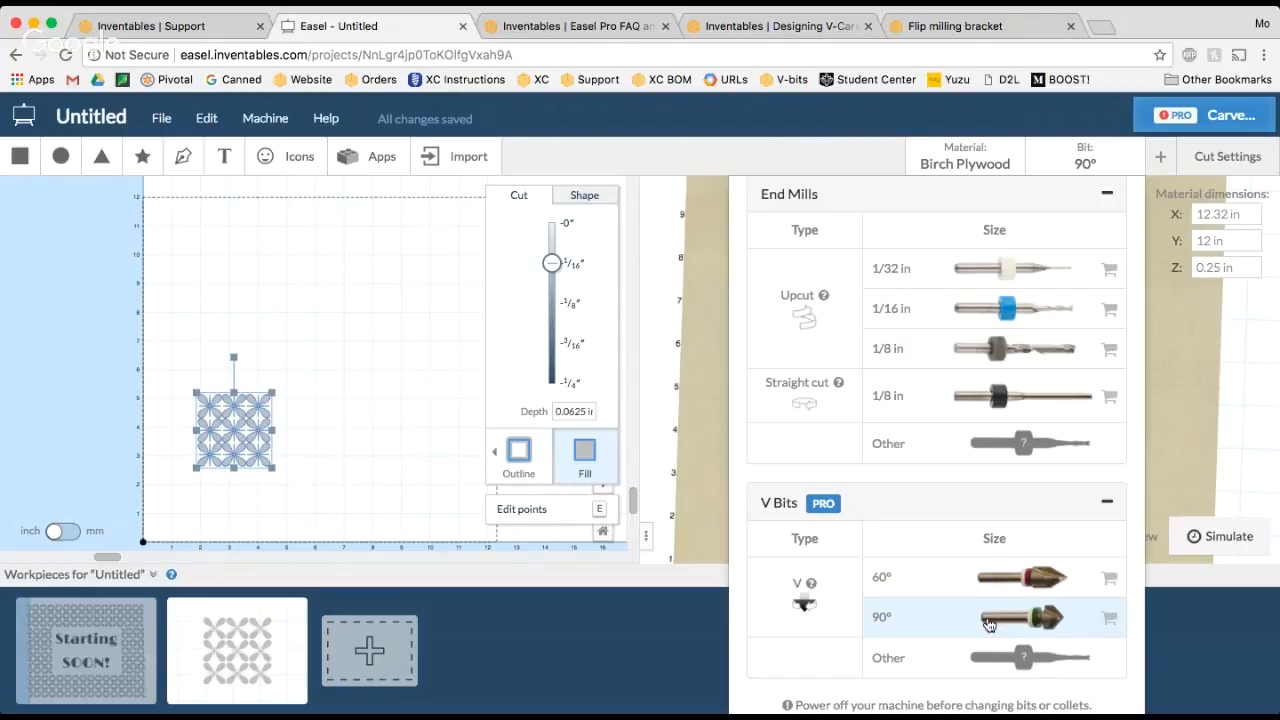
left_click(1028, 668)
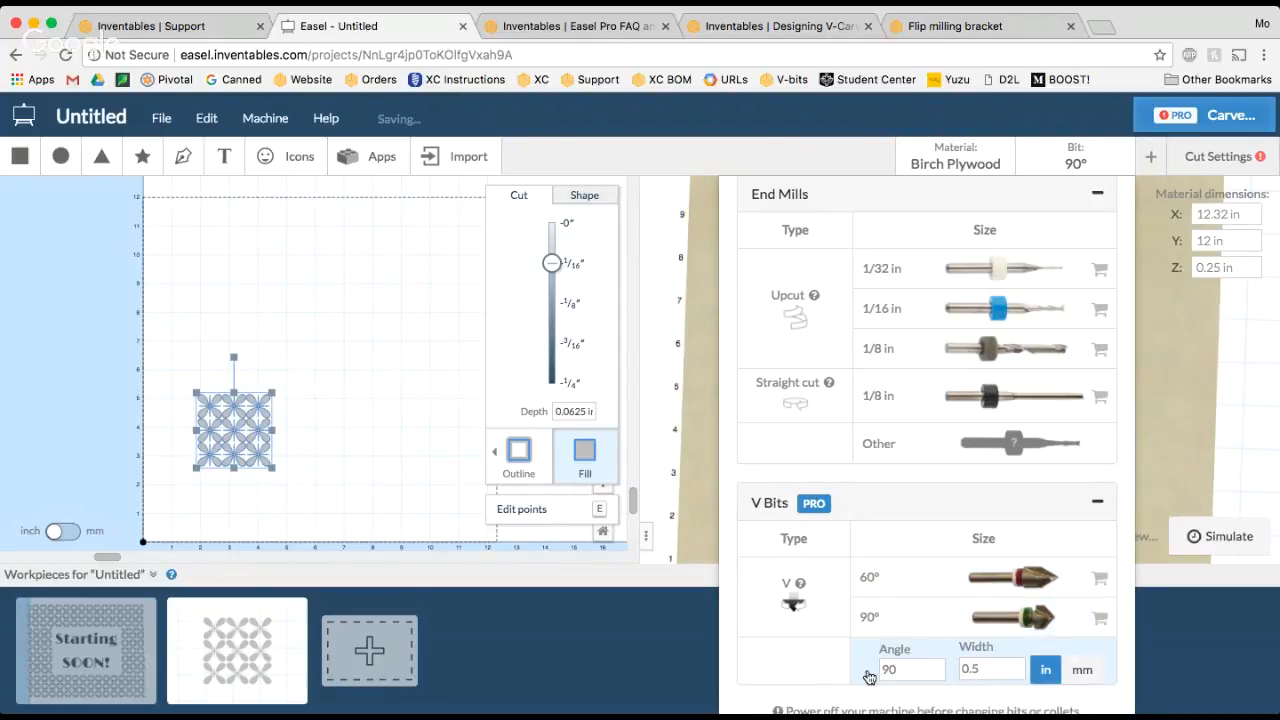
scroll(875, 665, "down", 1)
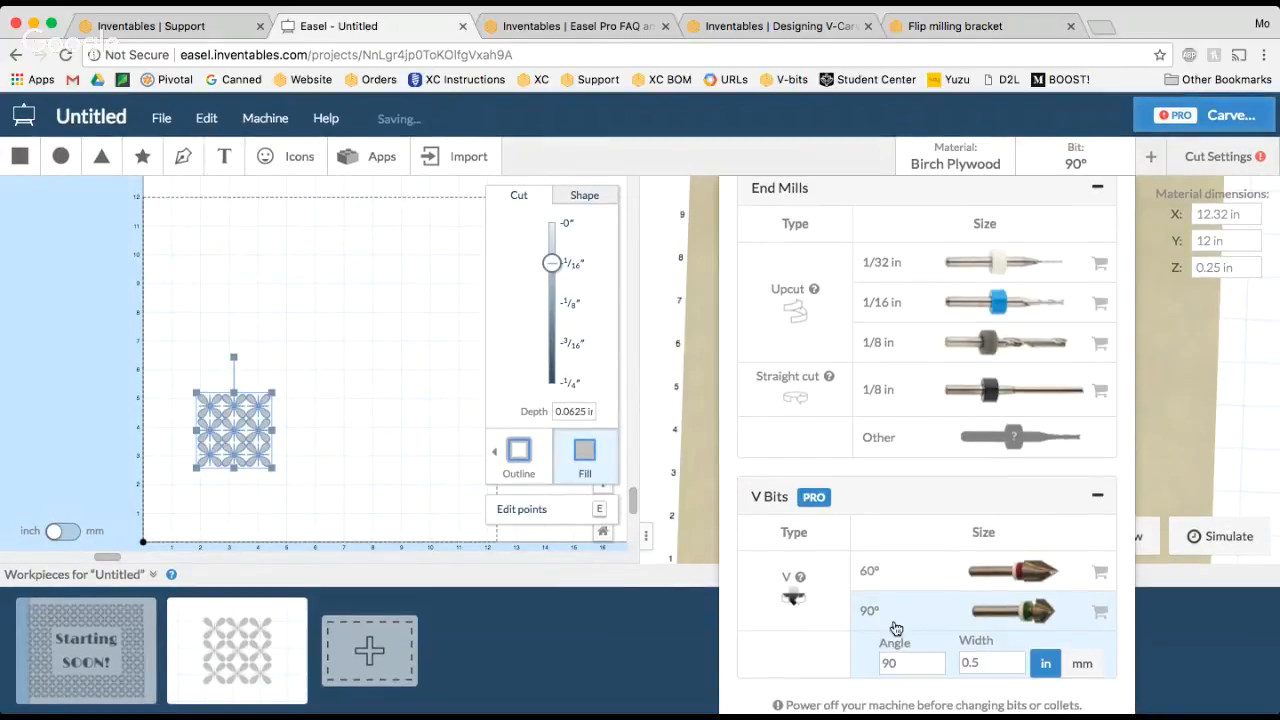
left_click(997, 612)
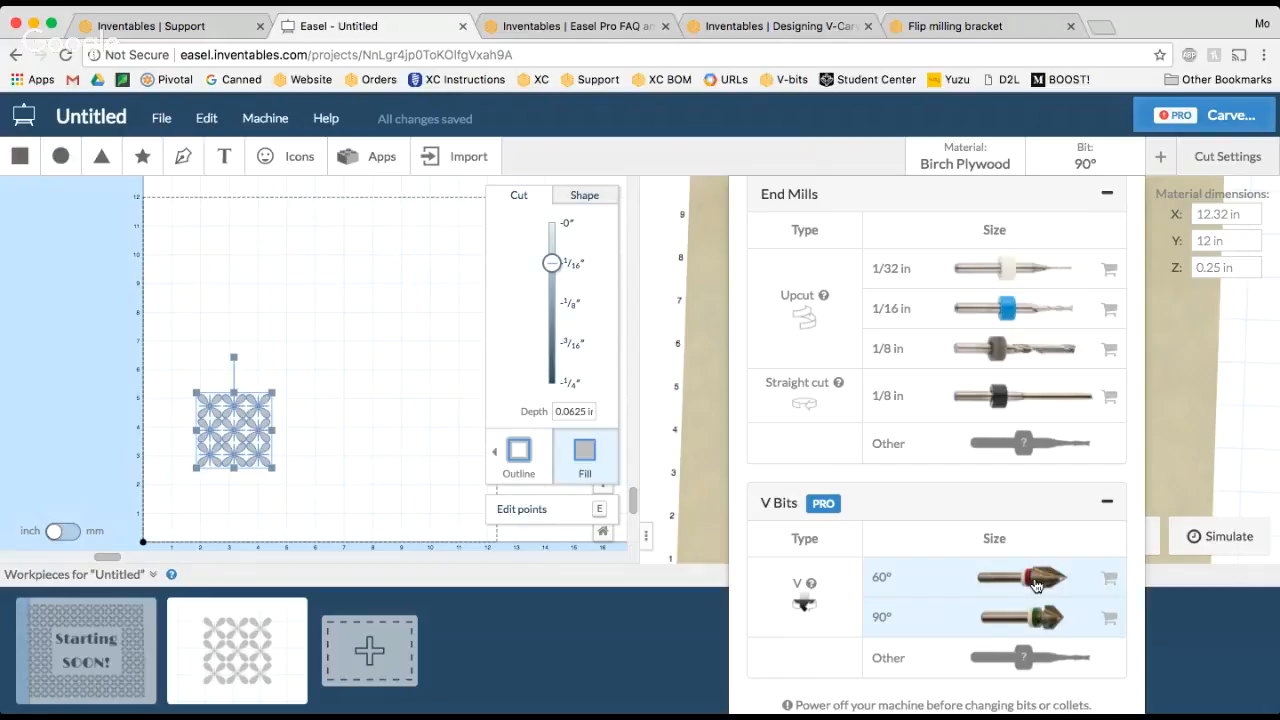
left_click(1187, 390)
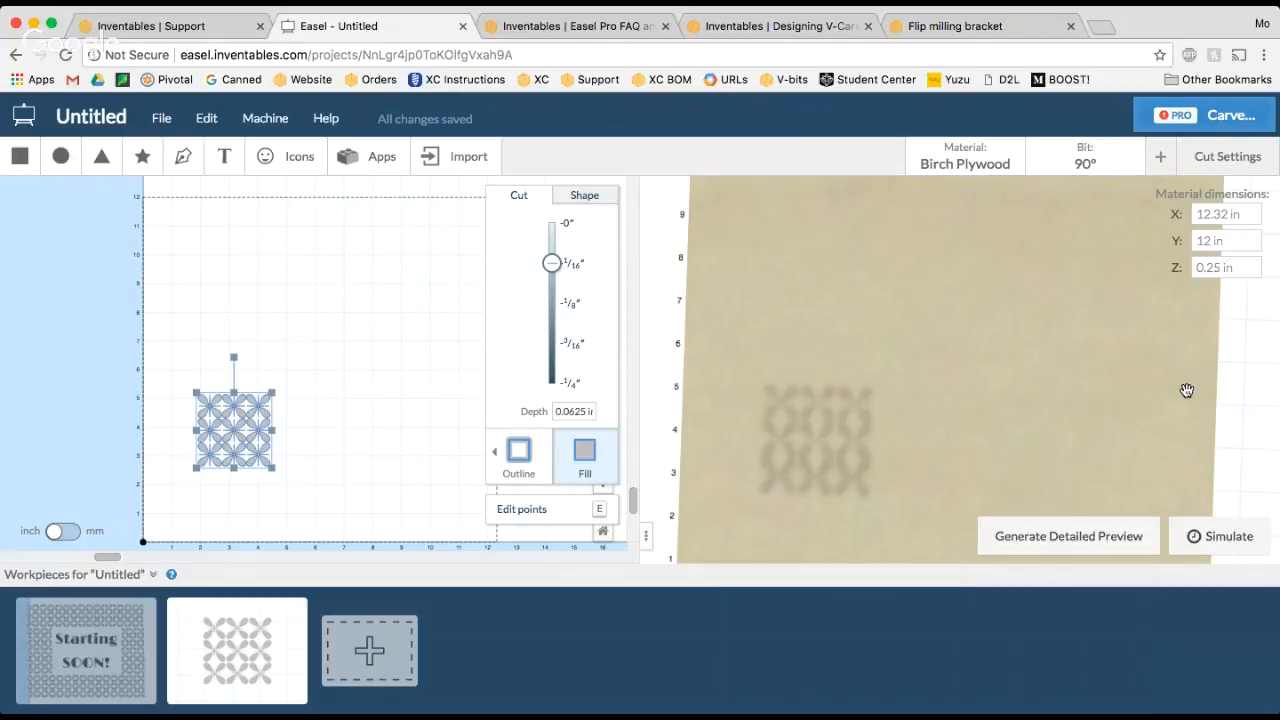
Step: Set the material's X dimension to 12 in
left_click(1210, 212)
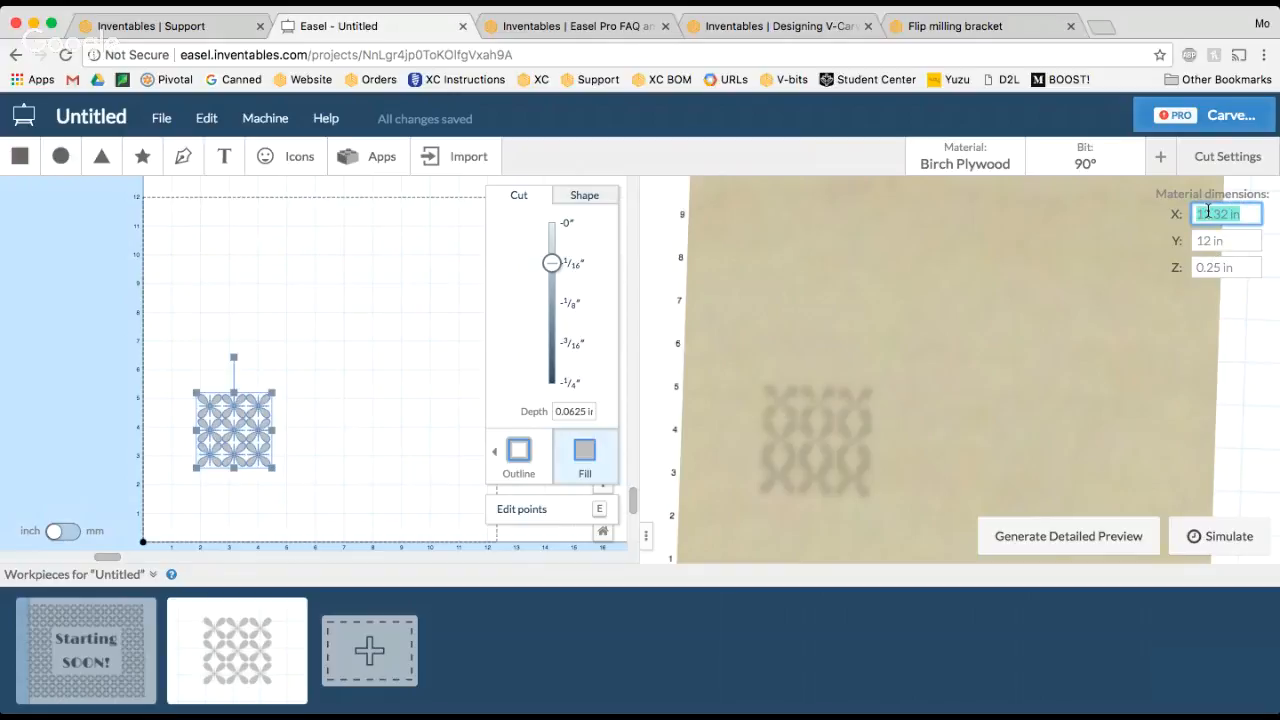
type("12")
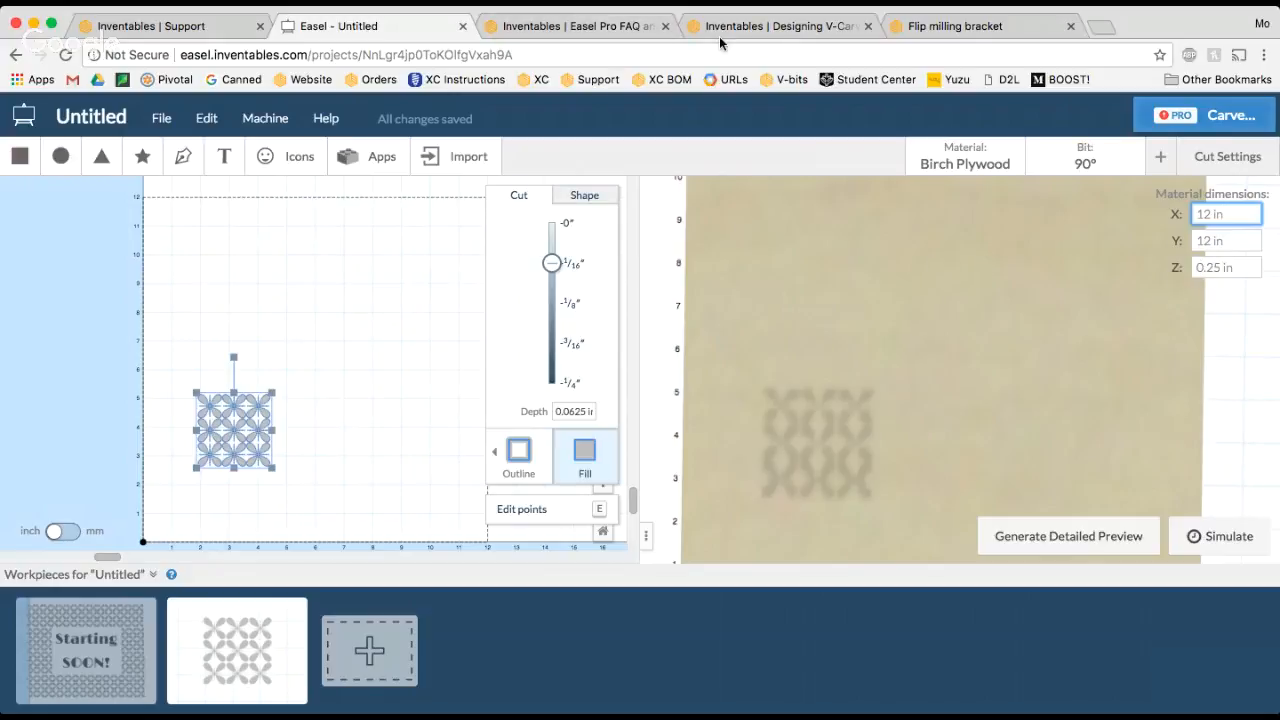
Step: Switch to the V-carving support article, examine the Bit Degrees section comparing 60° and 90° V-bits, and return to the Easel project
left_click(800, 30)
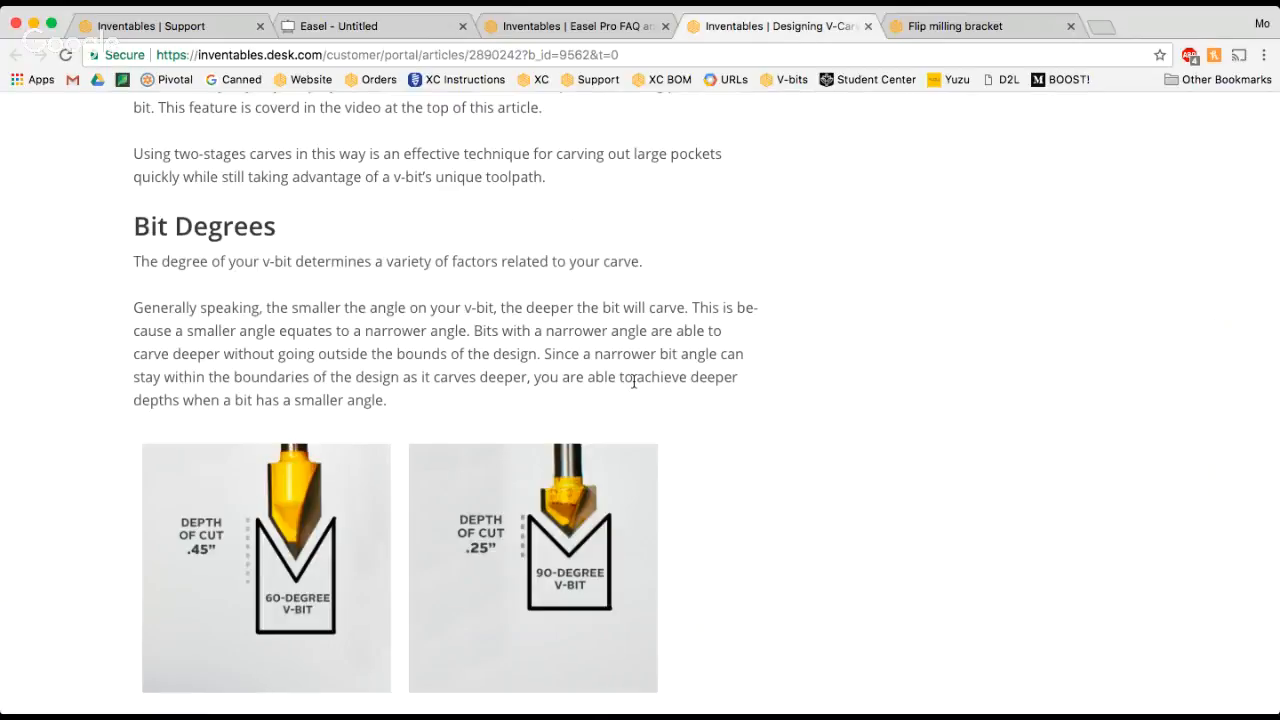
scroll(633, 379, "down", 2)
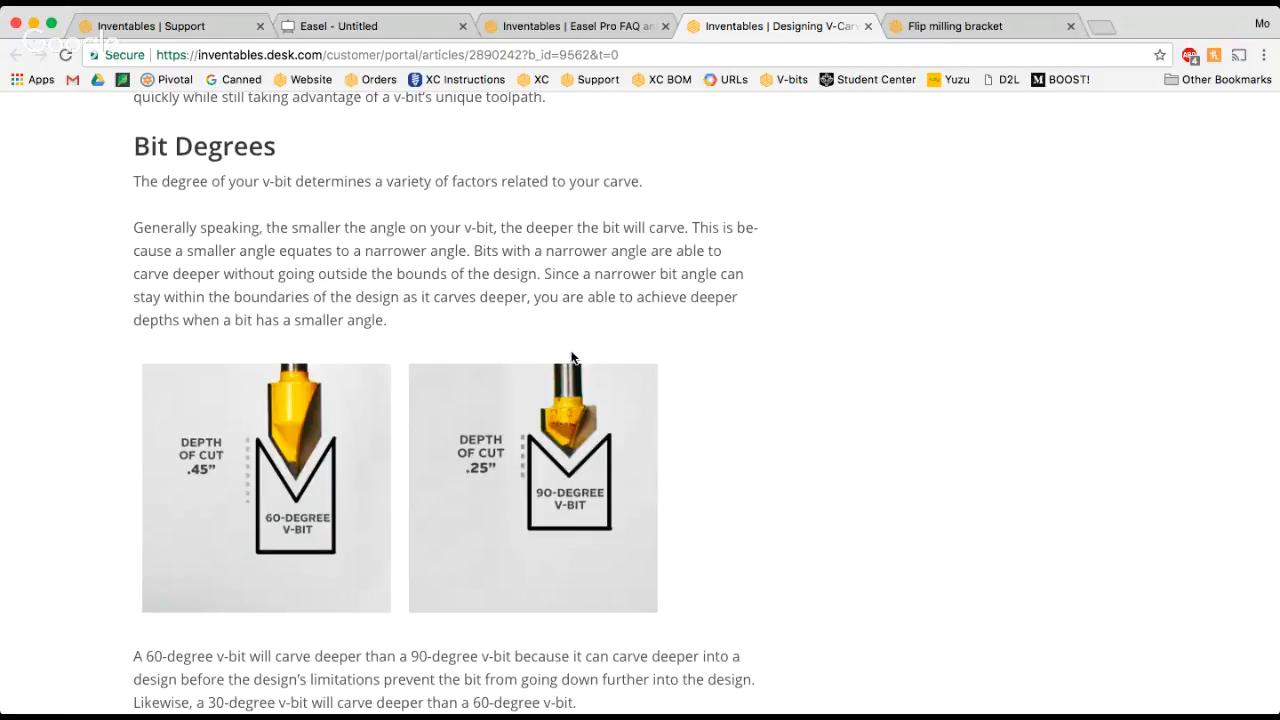
left_click(423, 29)
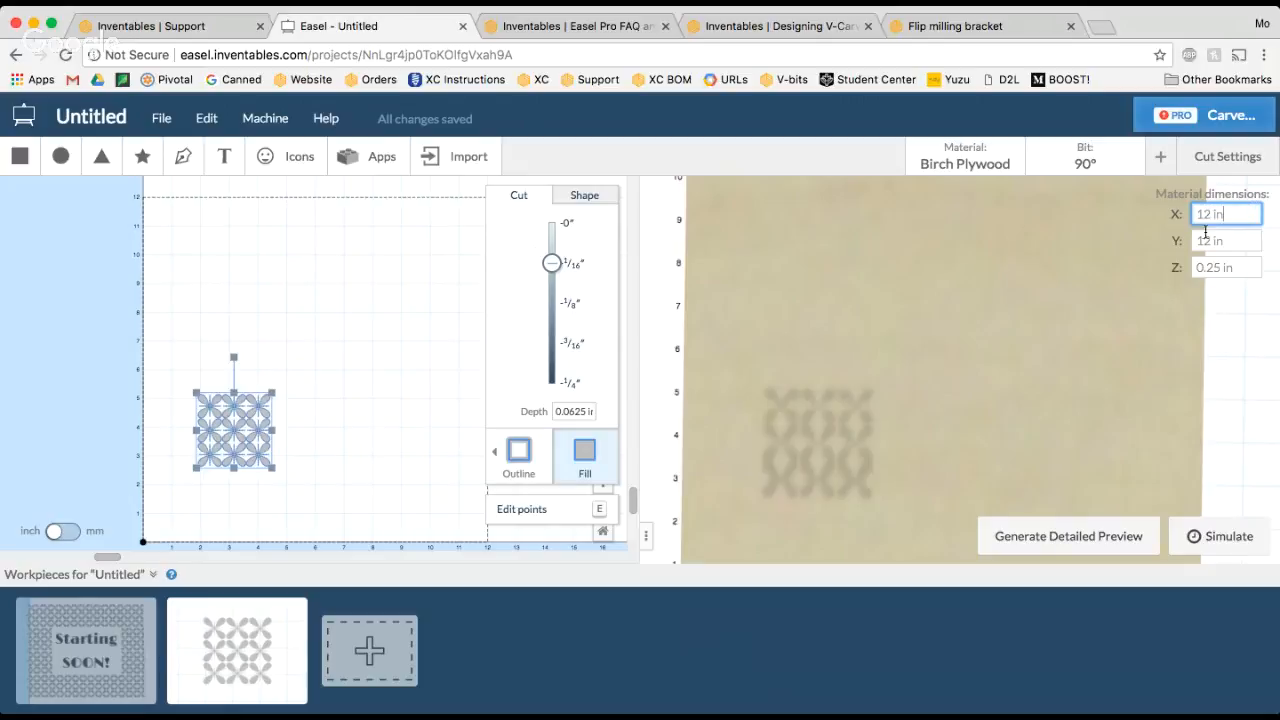
Step: Choose the 90° V-bit and move the tile pattern up to about X 3.8, Y 6 in on the workpiece
left_click(1085, 163)
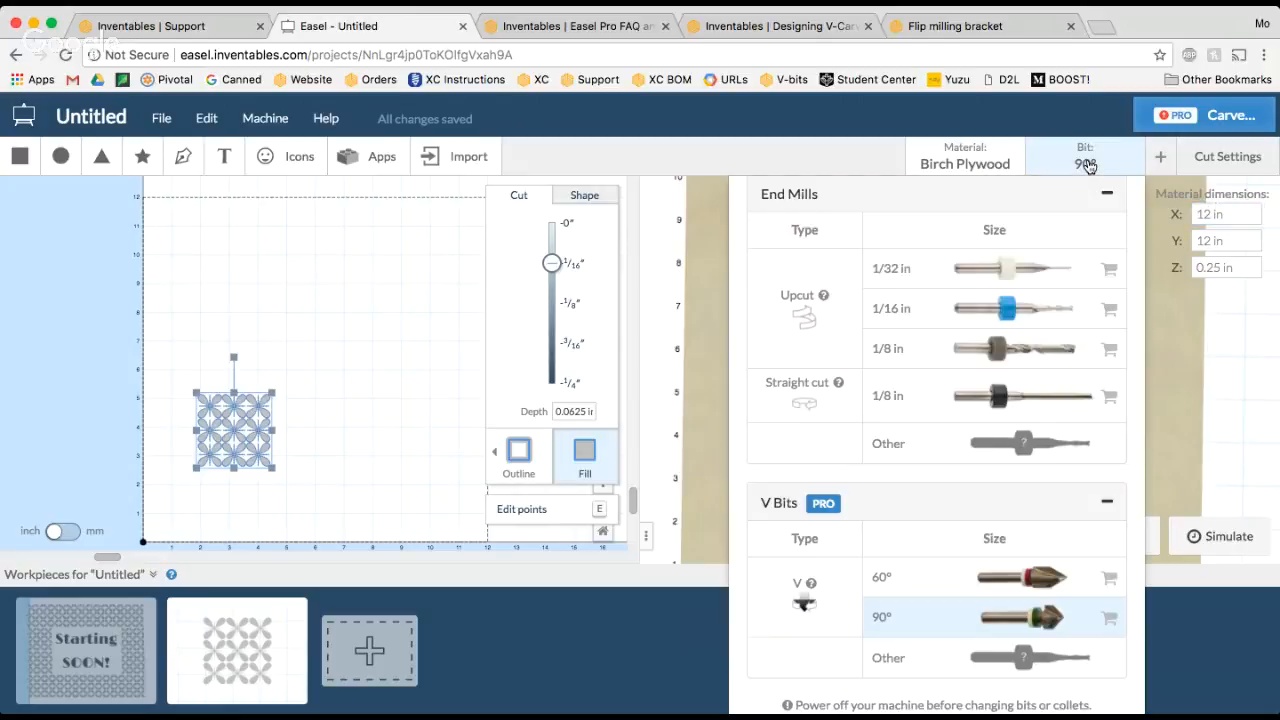
left_click(982, 620)
left_click(392, 425)
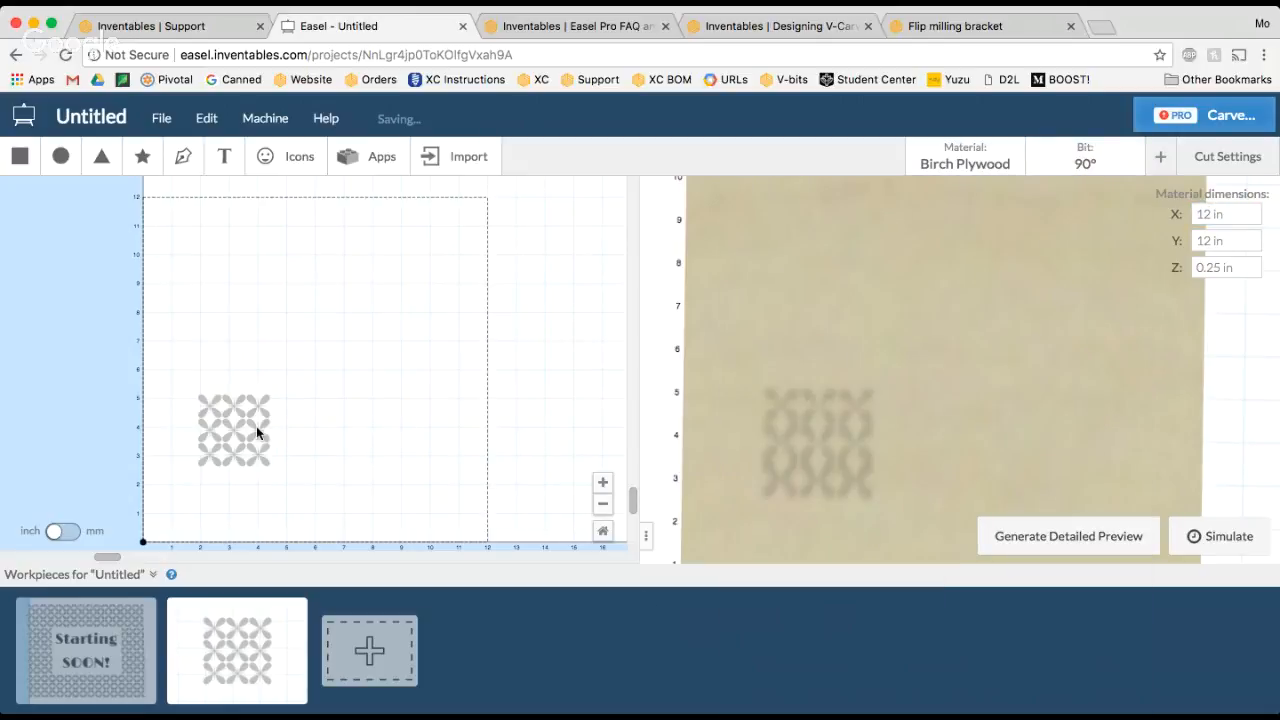
left_click_drag(256, 426, 281, 372)
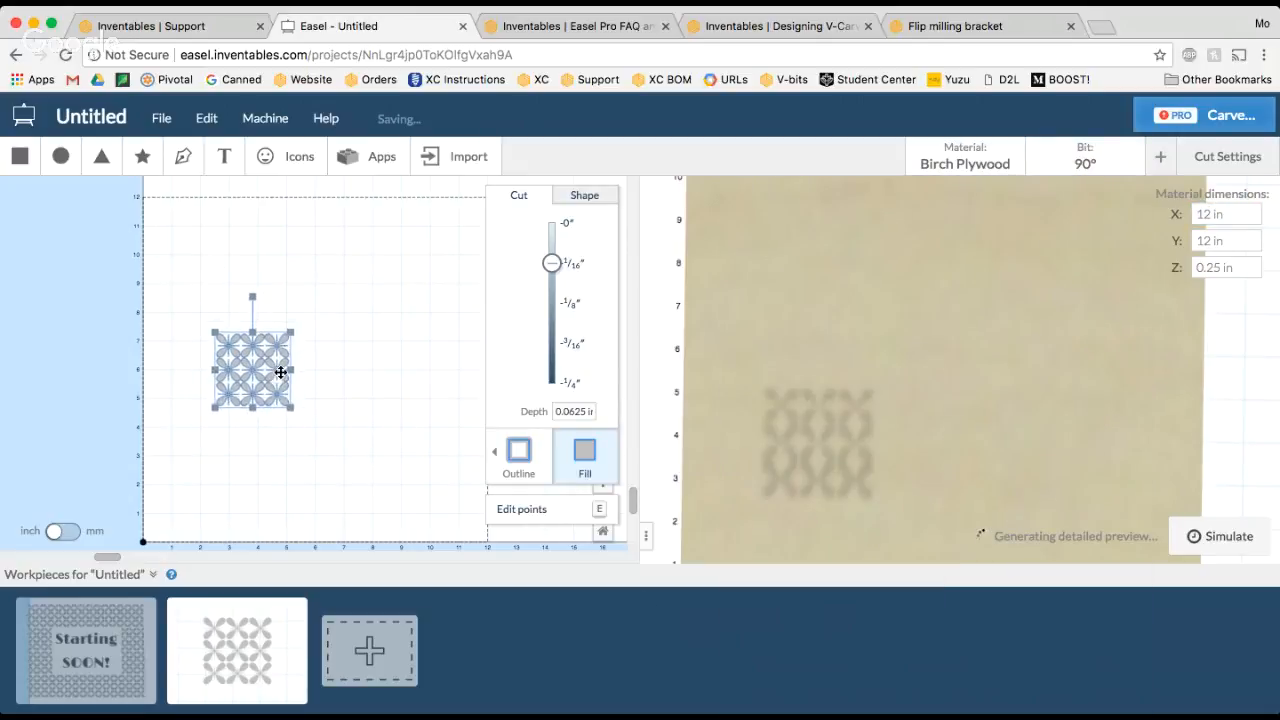
left_click(354, 300)
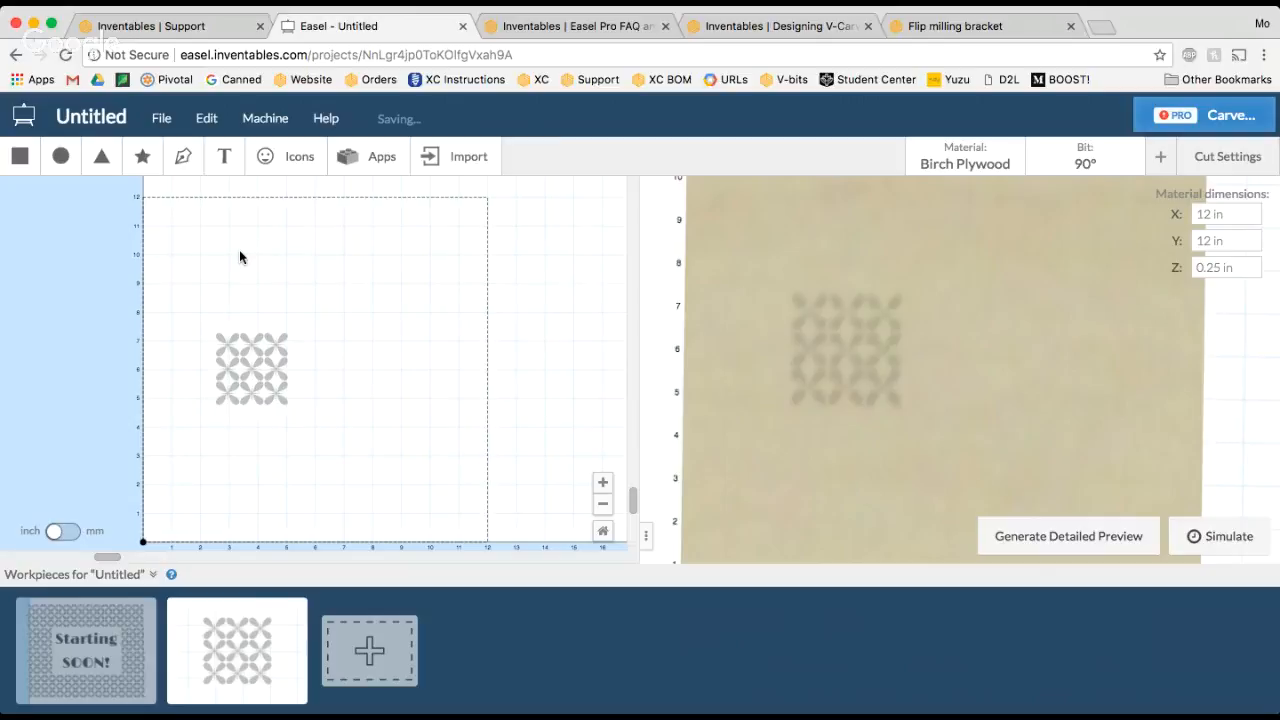
Step: Add a 2 × 2 in square centred at about X 6.2, Y 2.1 in and open its shape settings
left_click(20, 160)
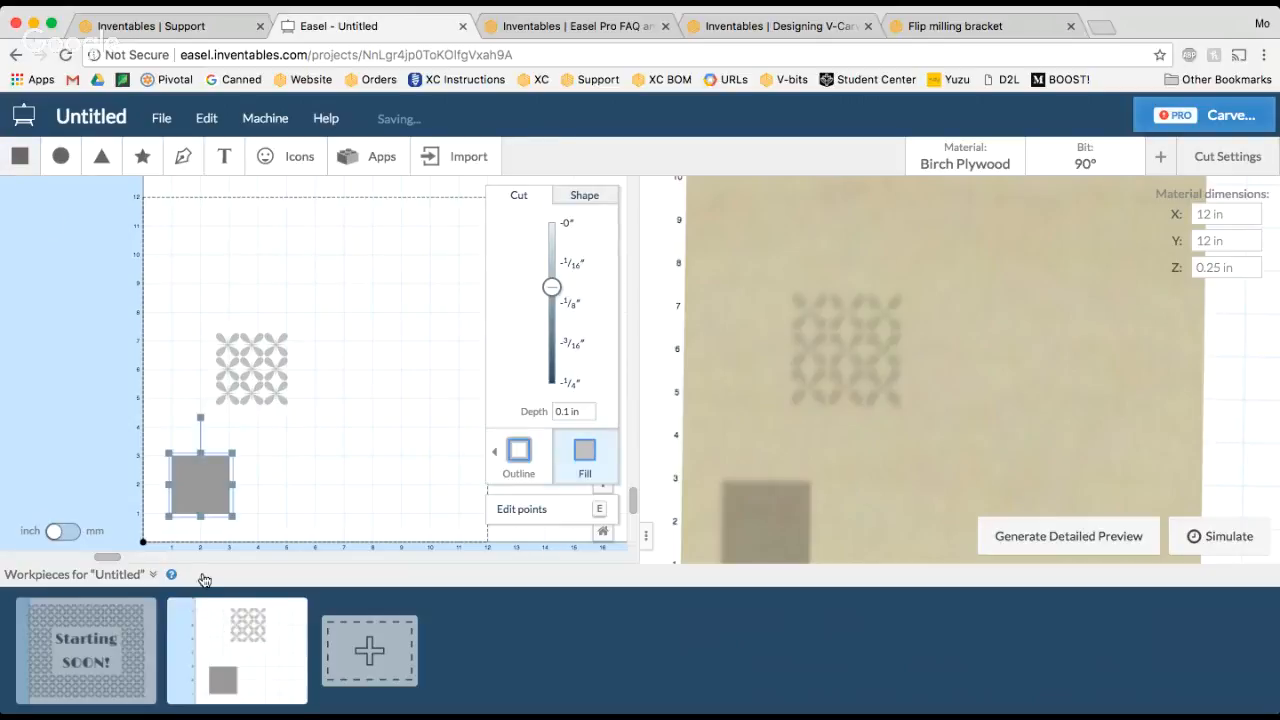
left_click_drag(201, 479, 322, 477)
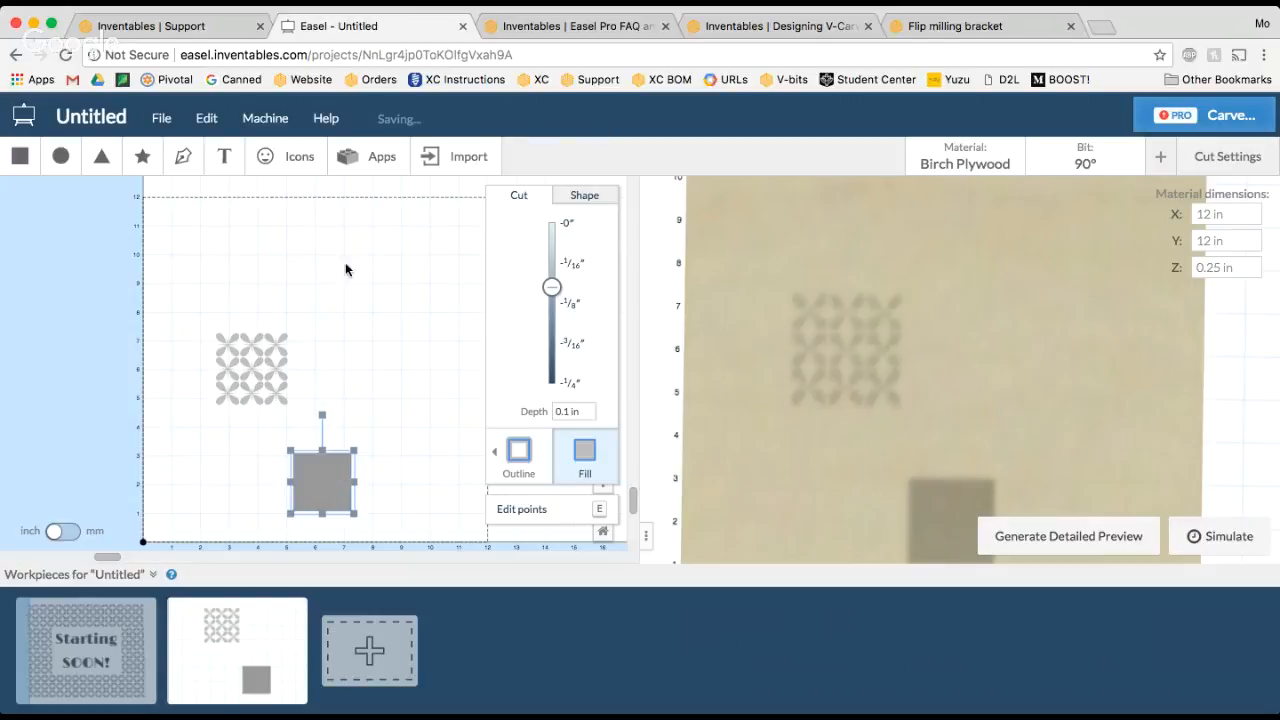
left_click(584, 197)
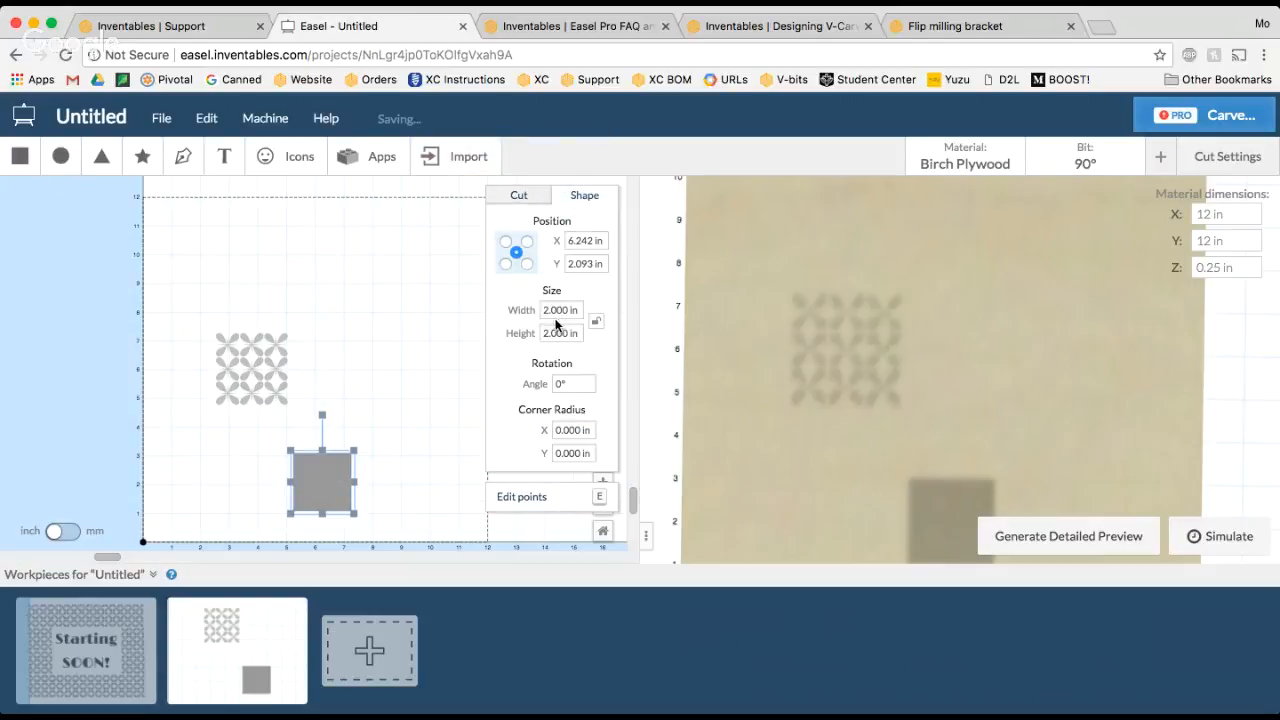
Step: Change the square's cut to an outline outside the path and move it beside the tile pattern
left_click(519, 196)
left_click(519, 473)
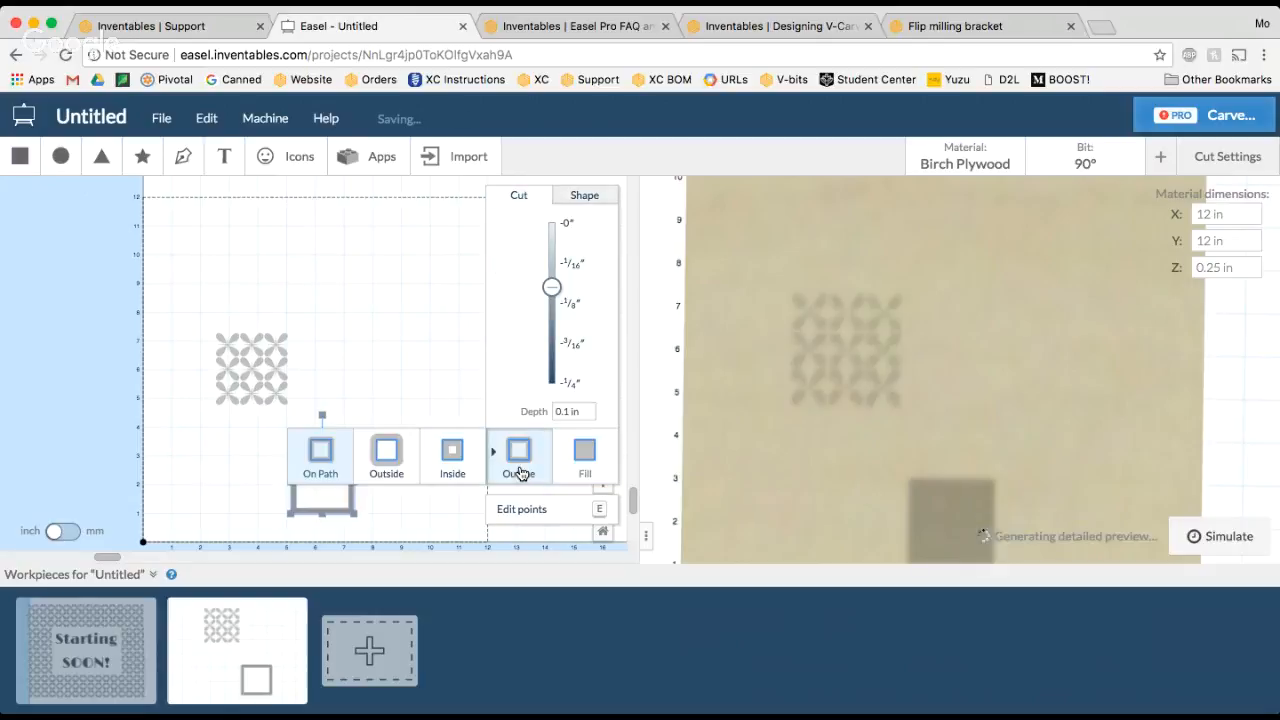
left_click(402, 468)
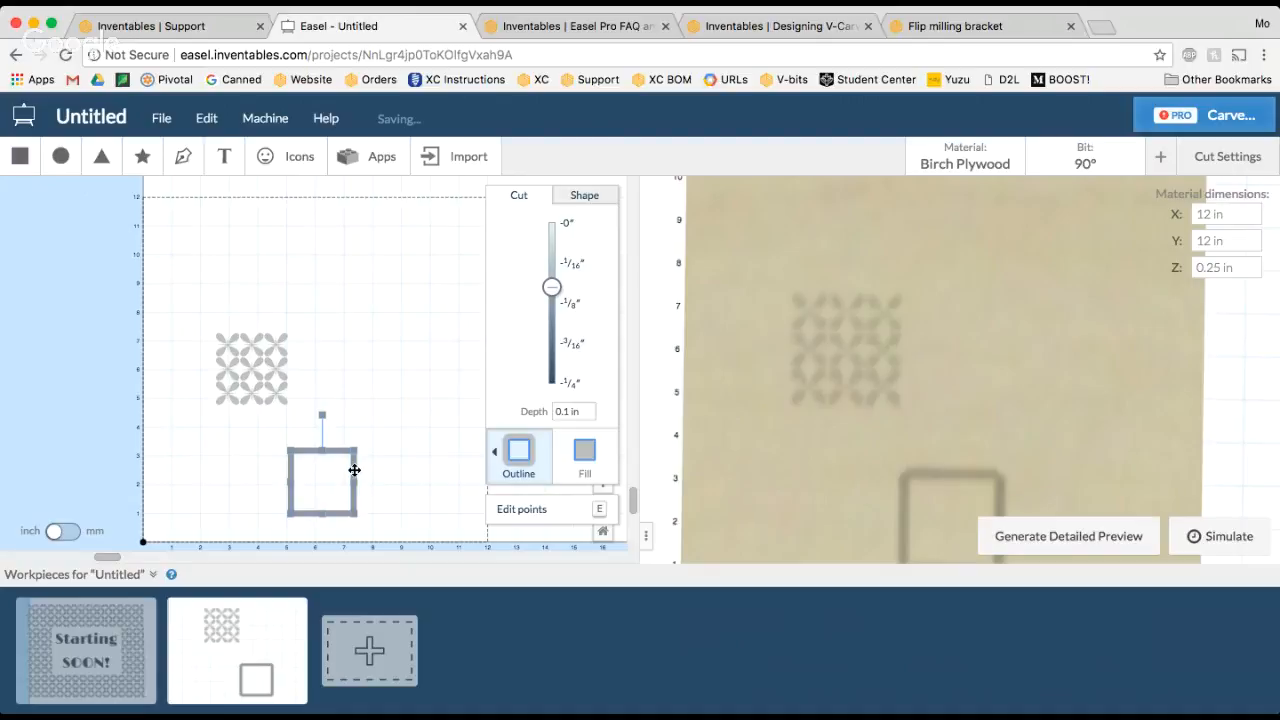
left_click_drag(354, 469, 386, 360)
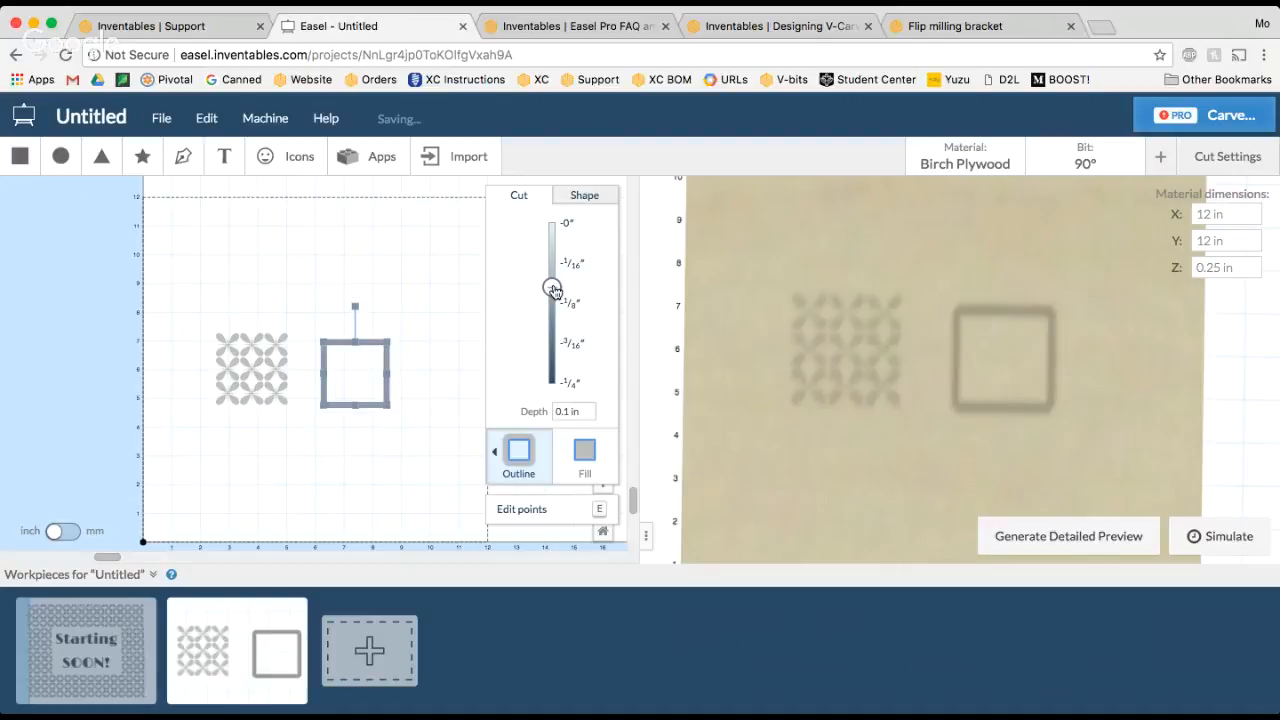
Step: Set the square's outline cut to the full 0.25 in depth and turn off its tabs
left_click_drag(553, 290, 552, 384)
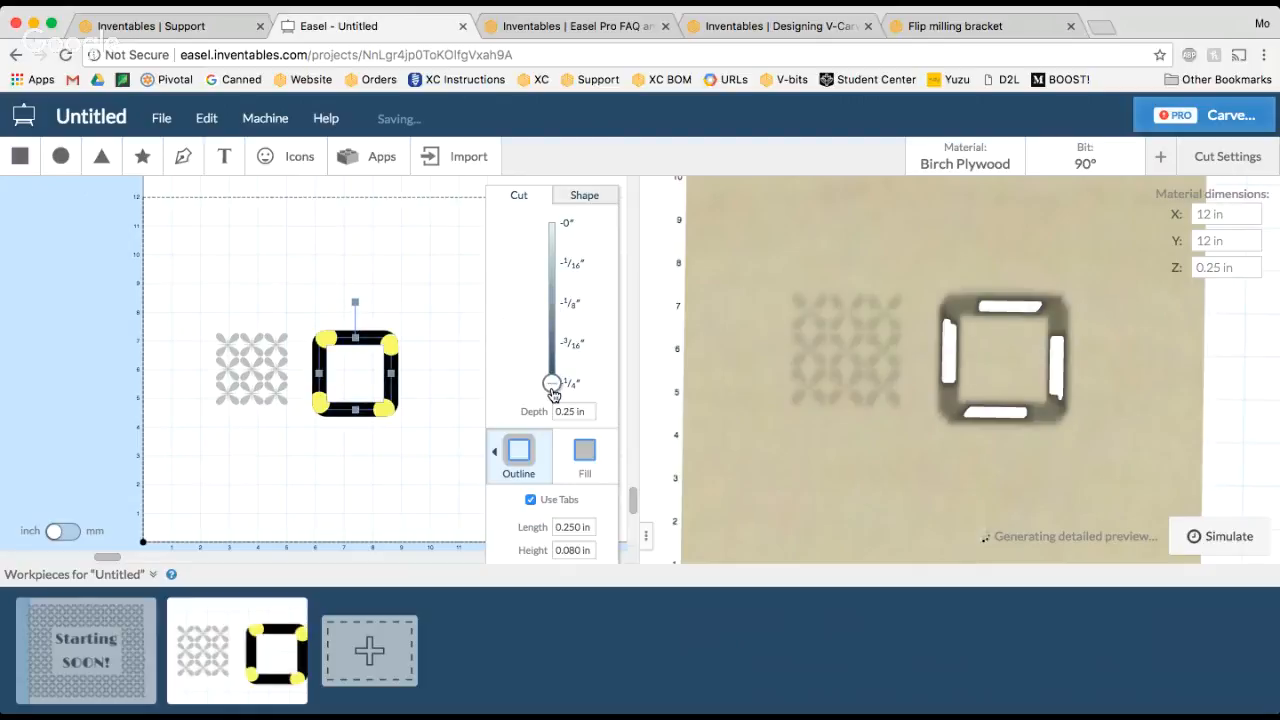
left_click(531, 500)
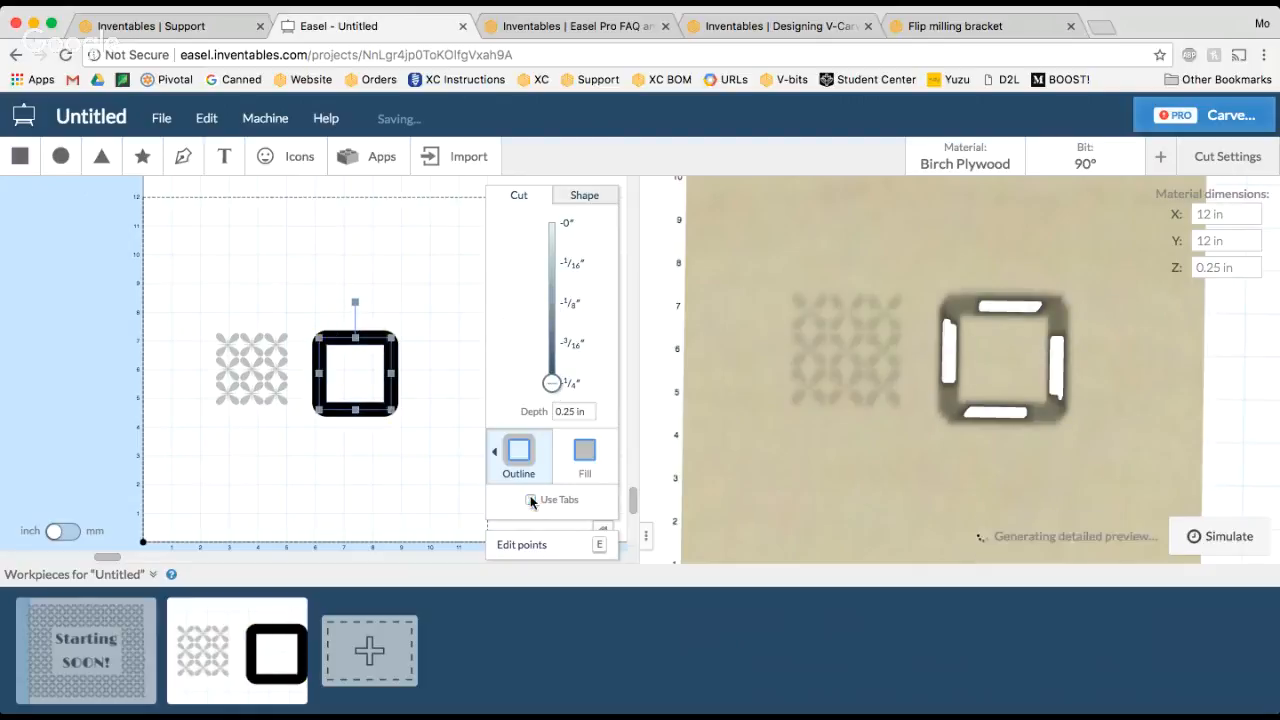
Step: Review the article's 60° and 90° V-bit depth-of-cut diagrams again and switch back to the Easel project
left_click(745, 30)
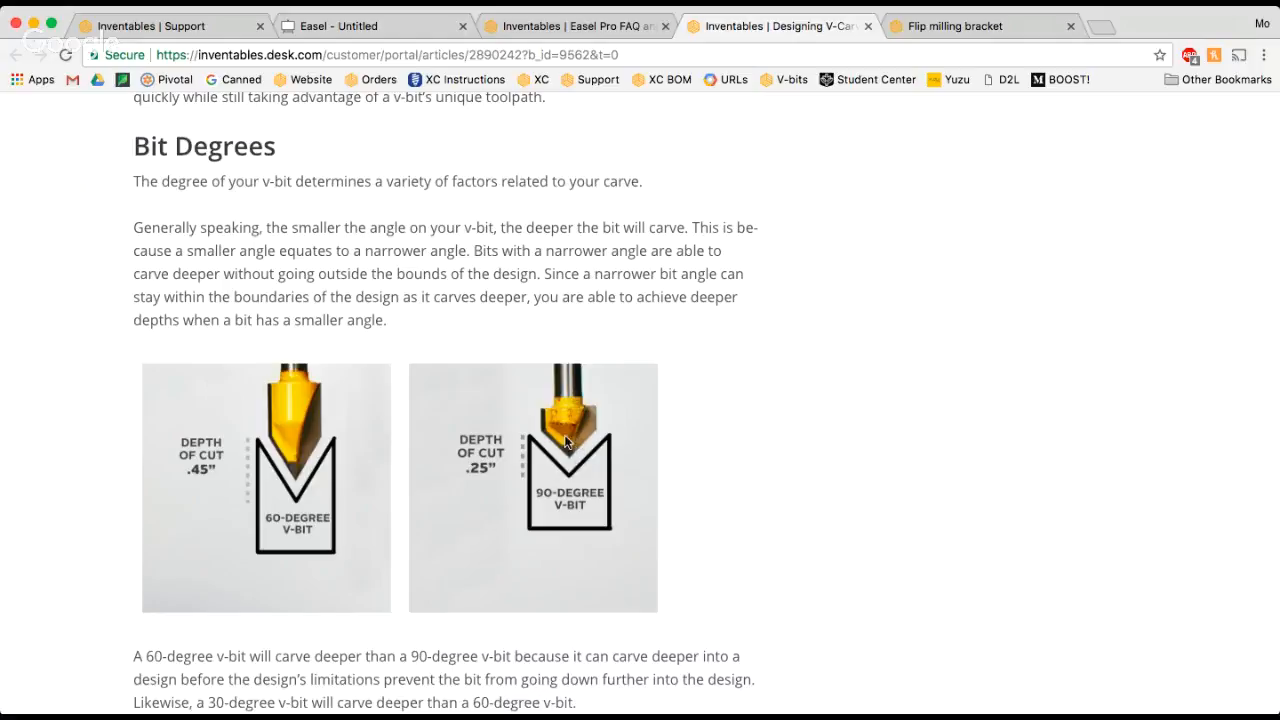
left_click(342, 24)
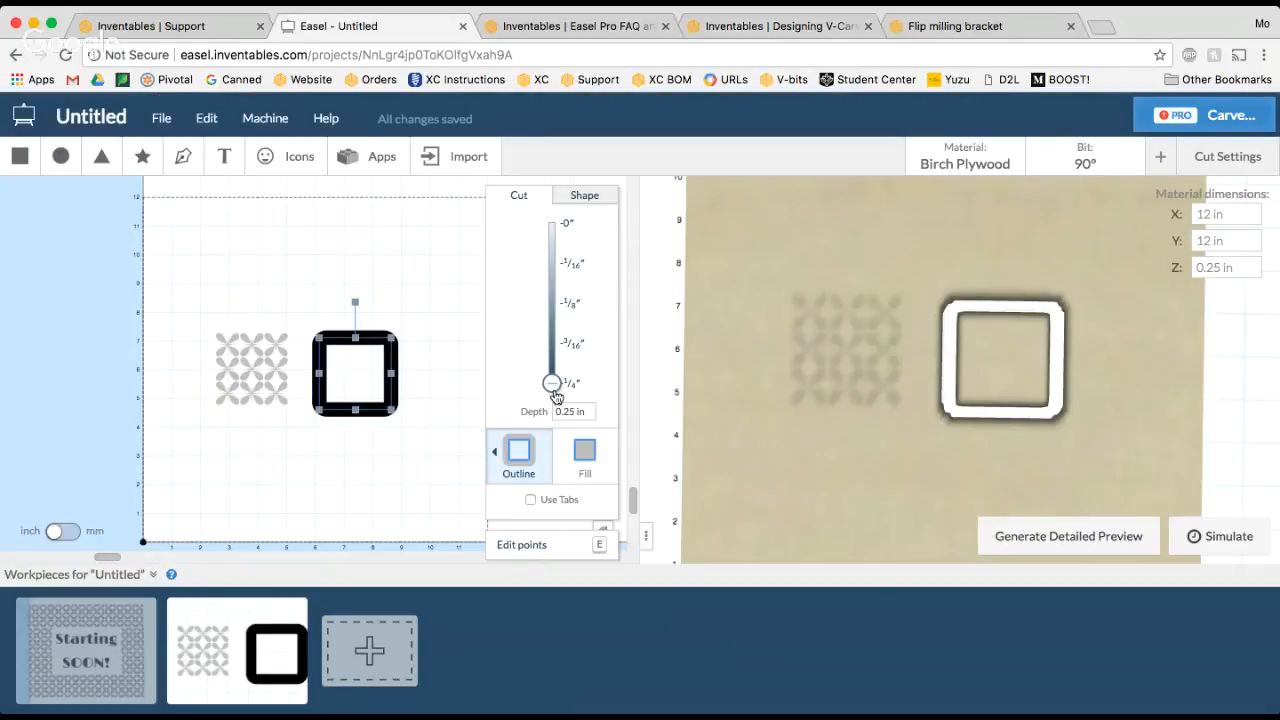
Step: Move the tile pattern clear of the outlined square and generate a detailed preview to inspect the square's V-shaped groove
left_click_drag(555, 392, 552, 413)
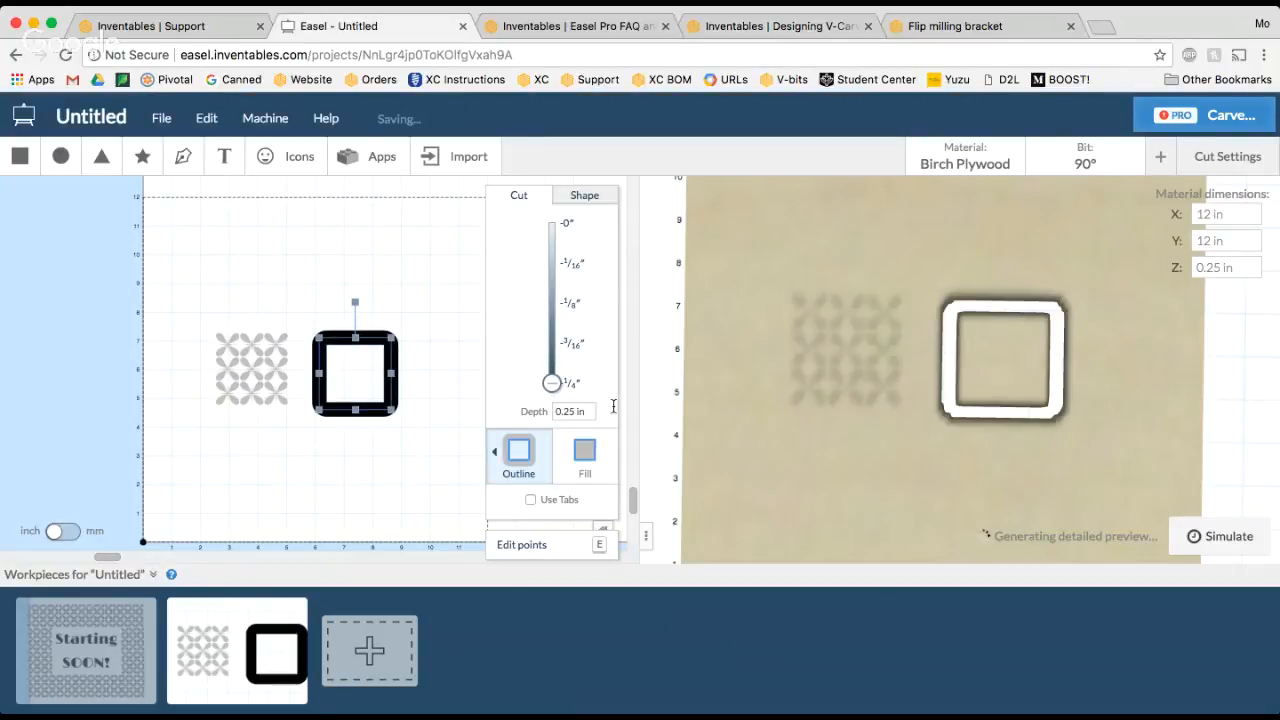
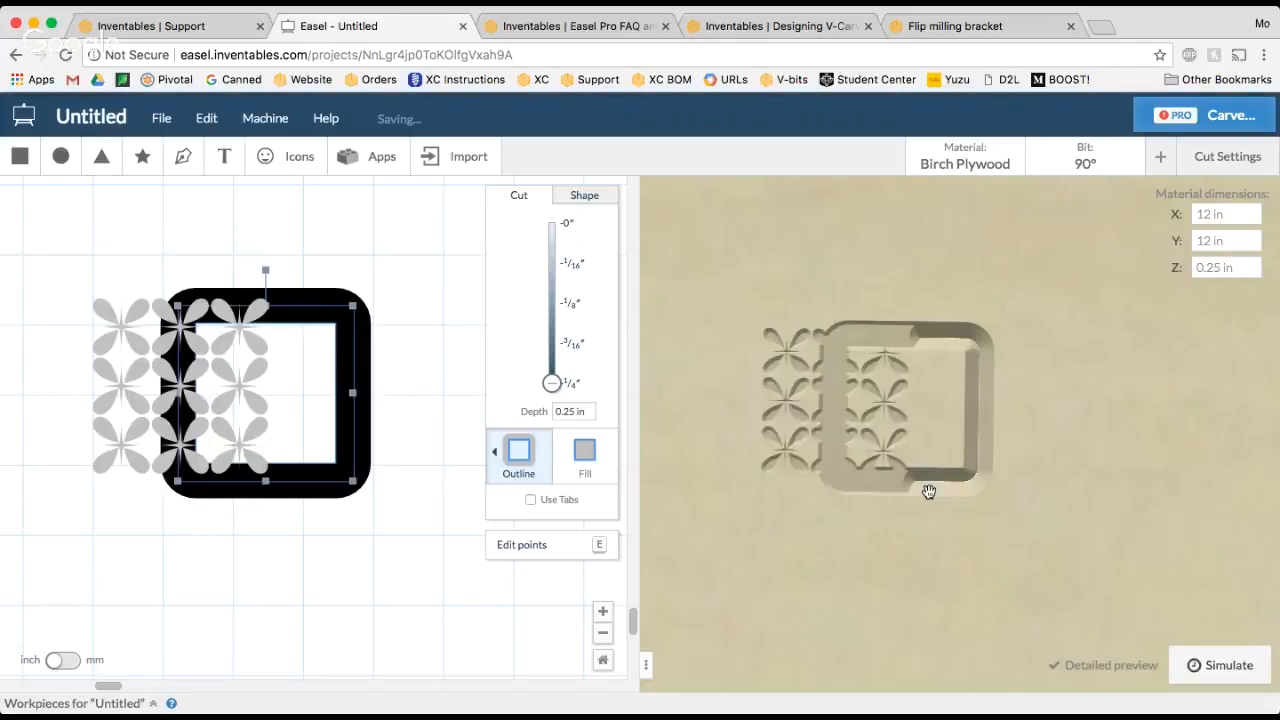
left_click_drag(923, 491, 965, 370)
left_click(251, 393)
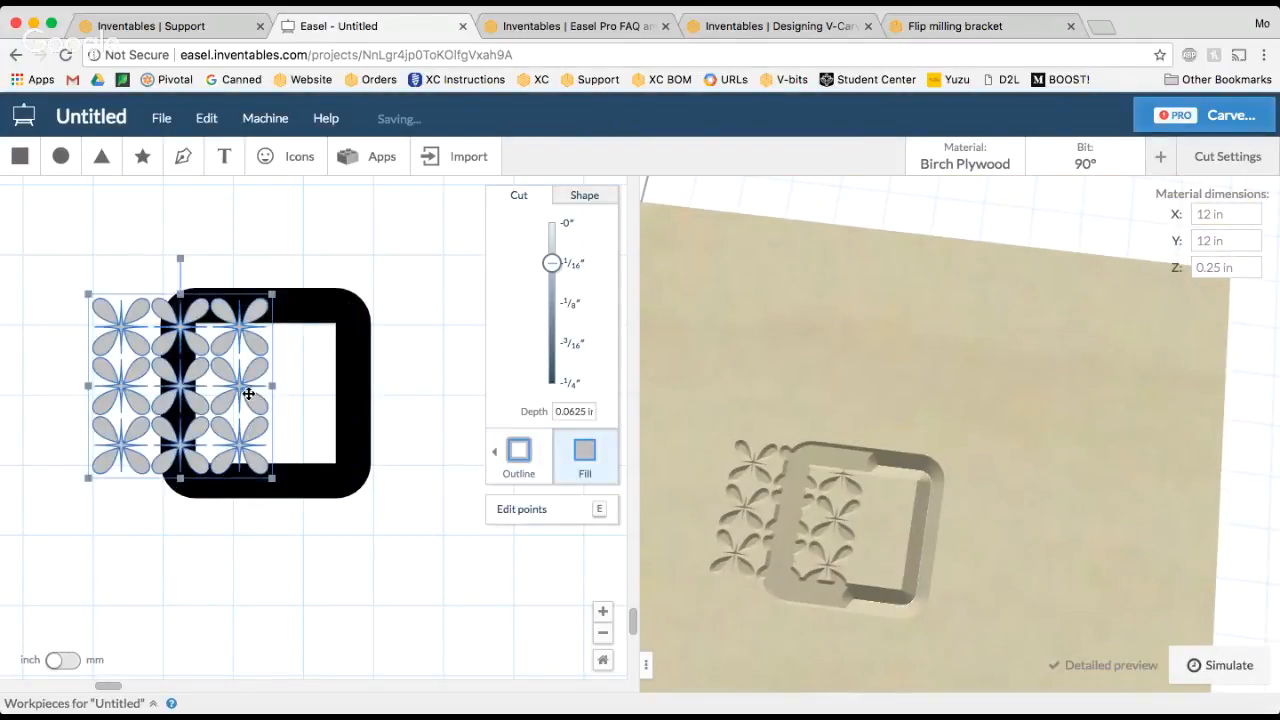
left_click_drag(248, 393, 120, 552)
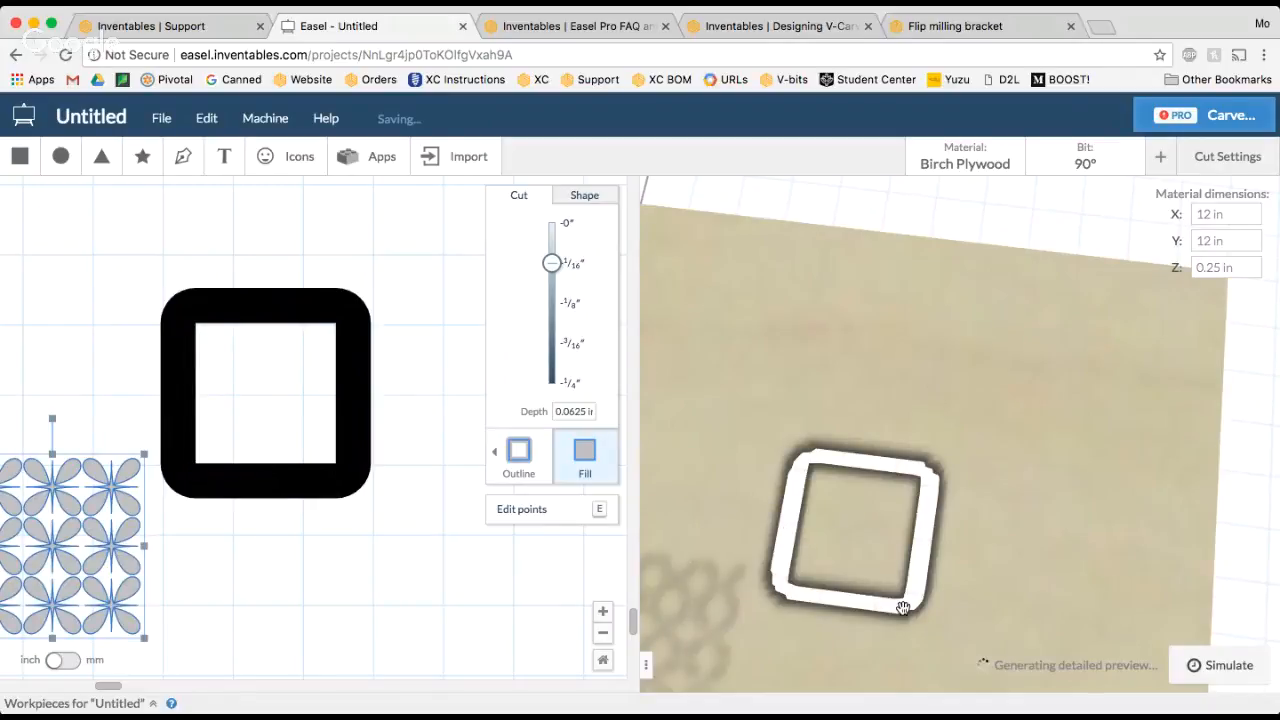
left_click_drag(903, 608, 894, 463)
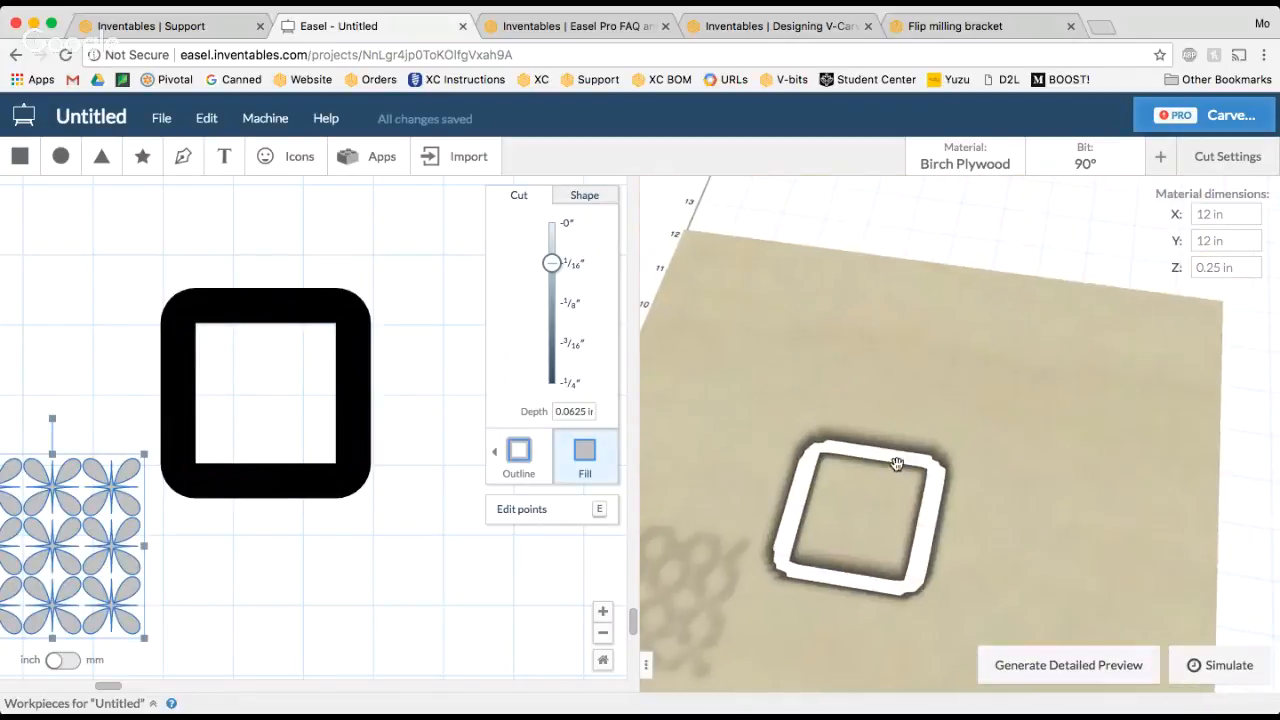
left_click(1081, 665)
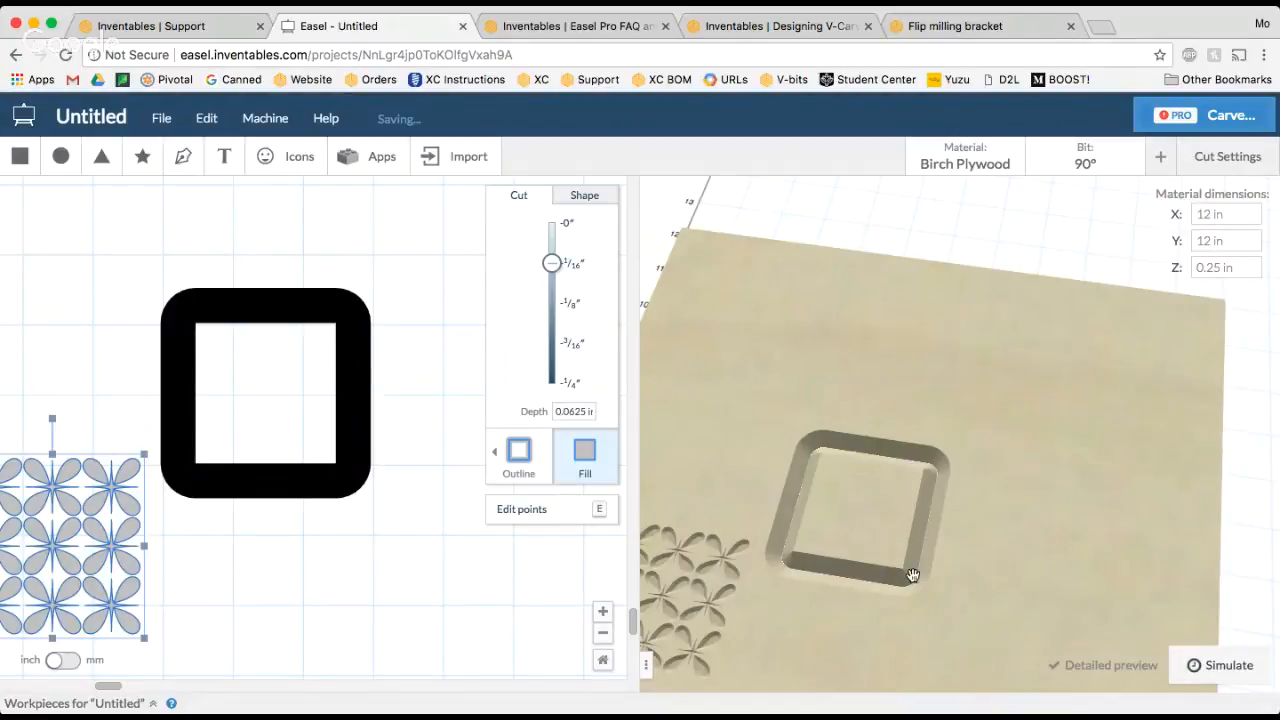
left_click_drag(908, 571, 867, 442)
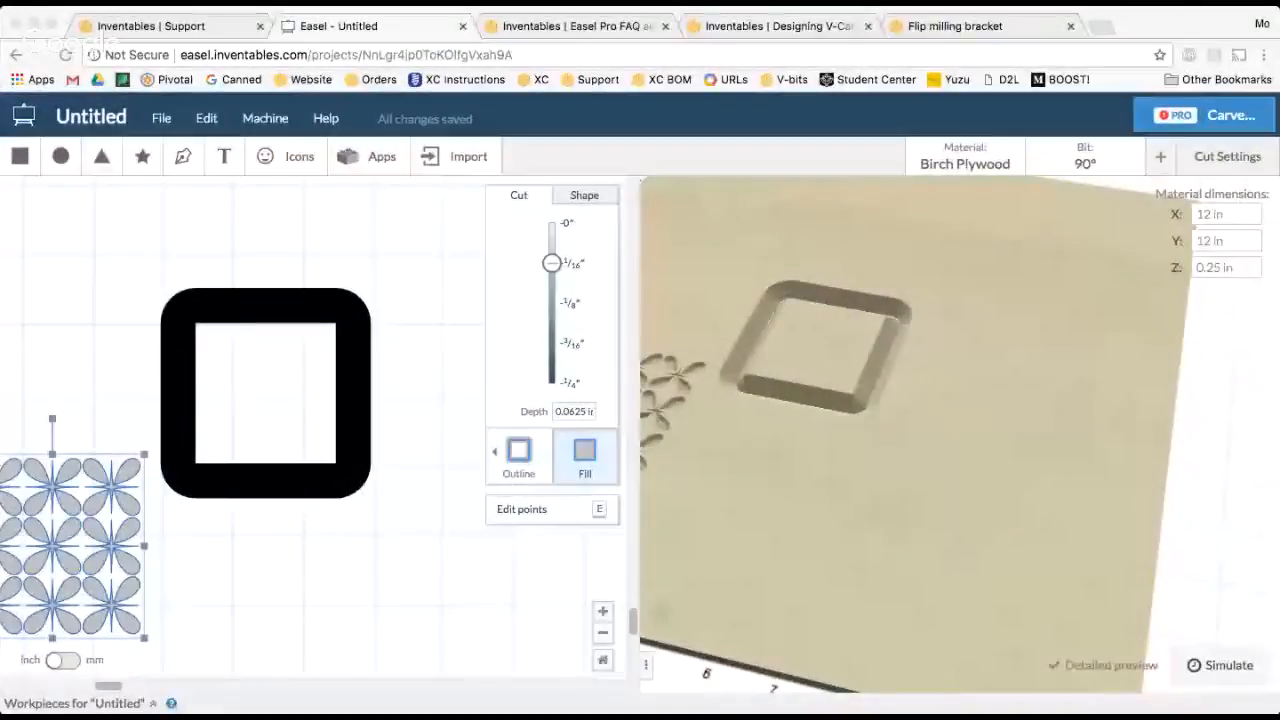
Step: Move the tile pattern back over the outlined square and align both on their horizontal and vertical centres
left_click(348, 384)
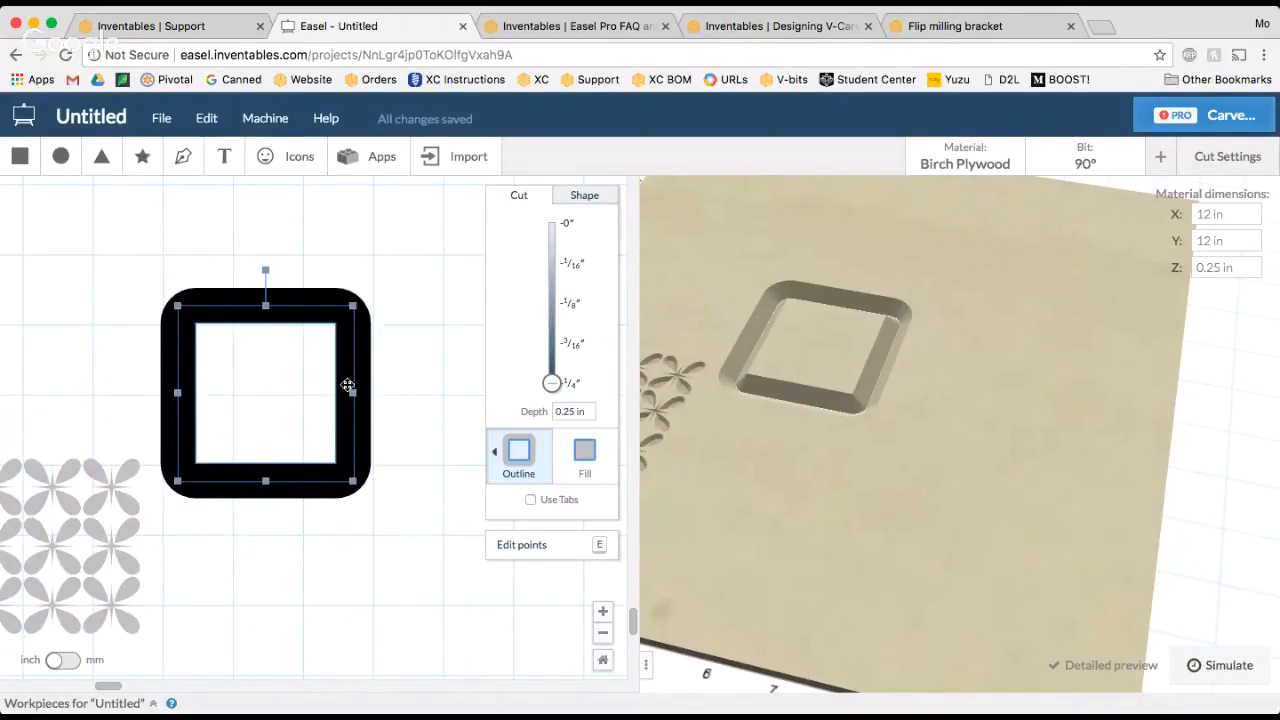
left_click_drag(131, 532, 347, 373)
left_click_drag(314, 520, 114, 249)
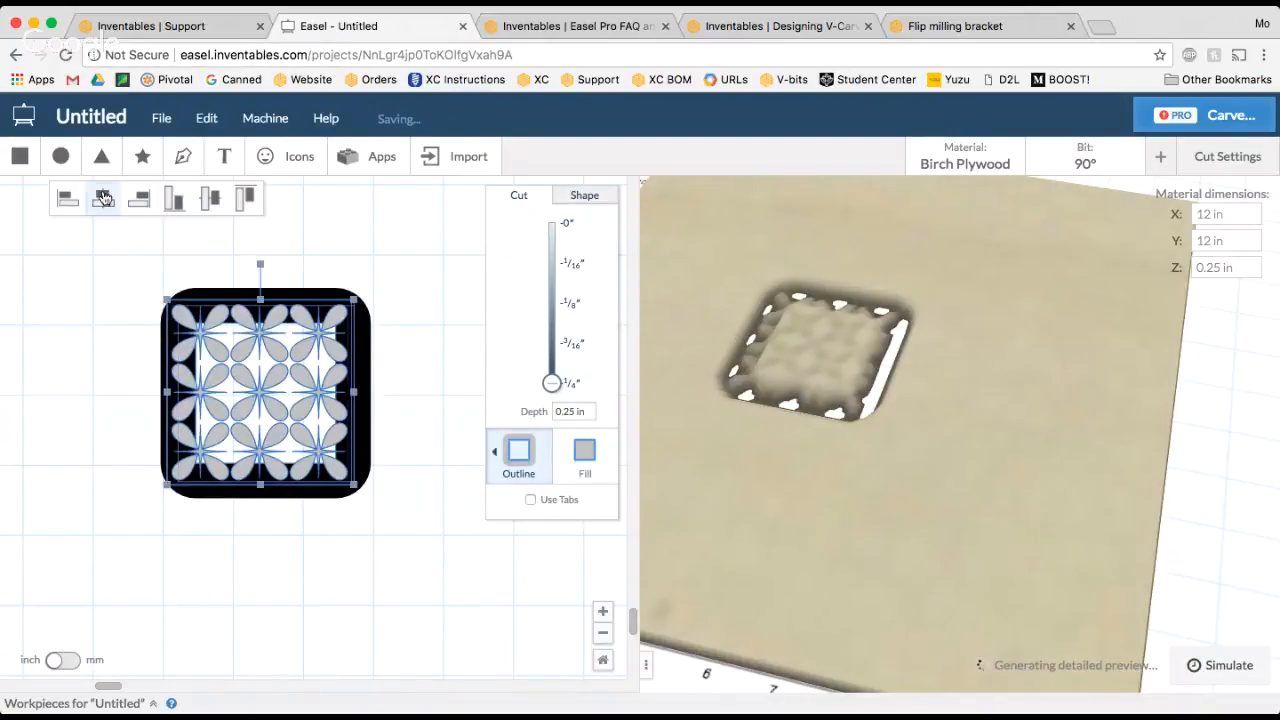
left_click(103, 197)
left_click(209, 197)
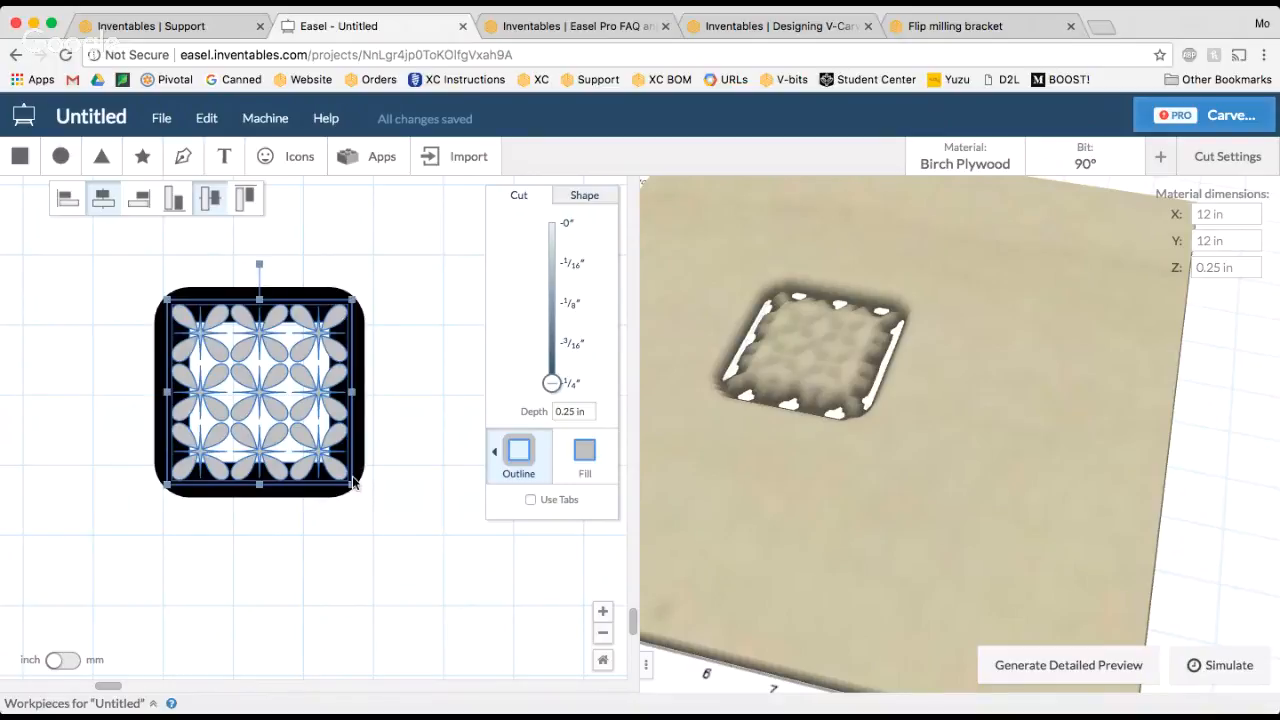
left_click(338, 525)
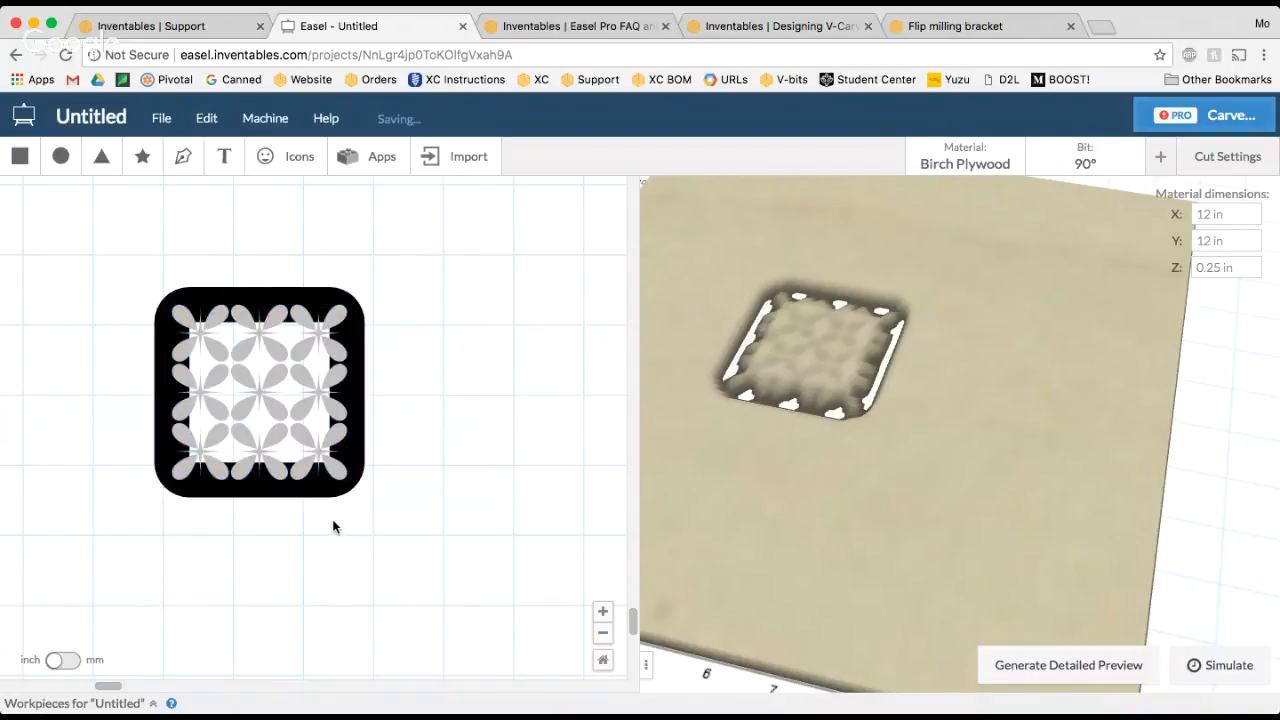
Step: Set the tile pattern's width to 2.5 in with its proportions locked
left_click(329, 346)
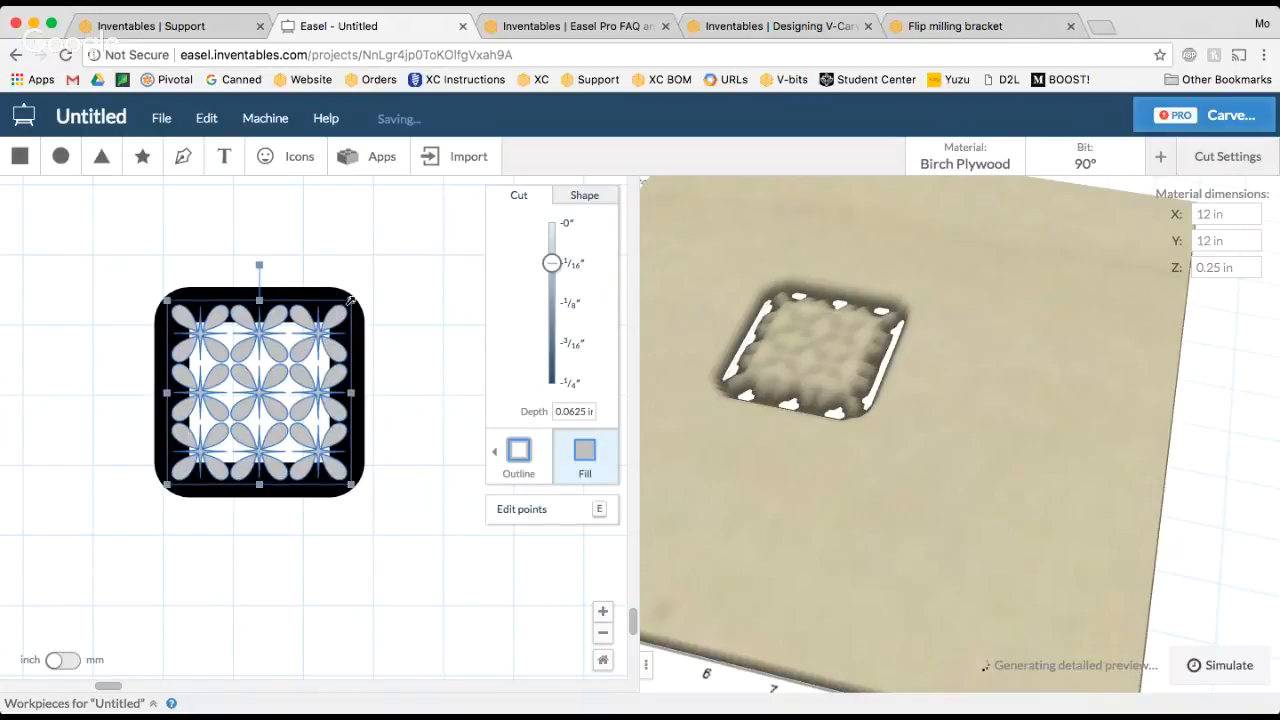
left_click_drag(357, 289, 329, 319)
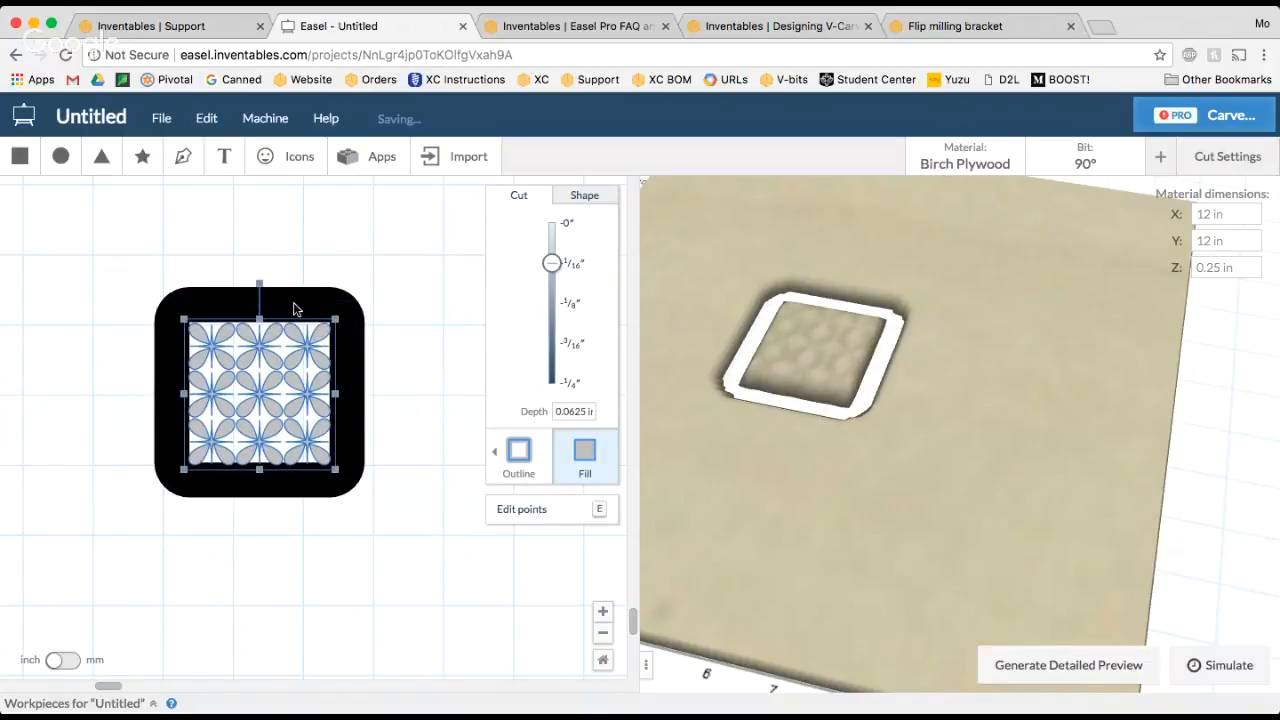
left_click(596, 200)
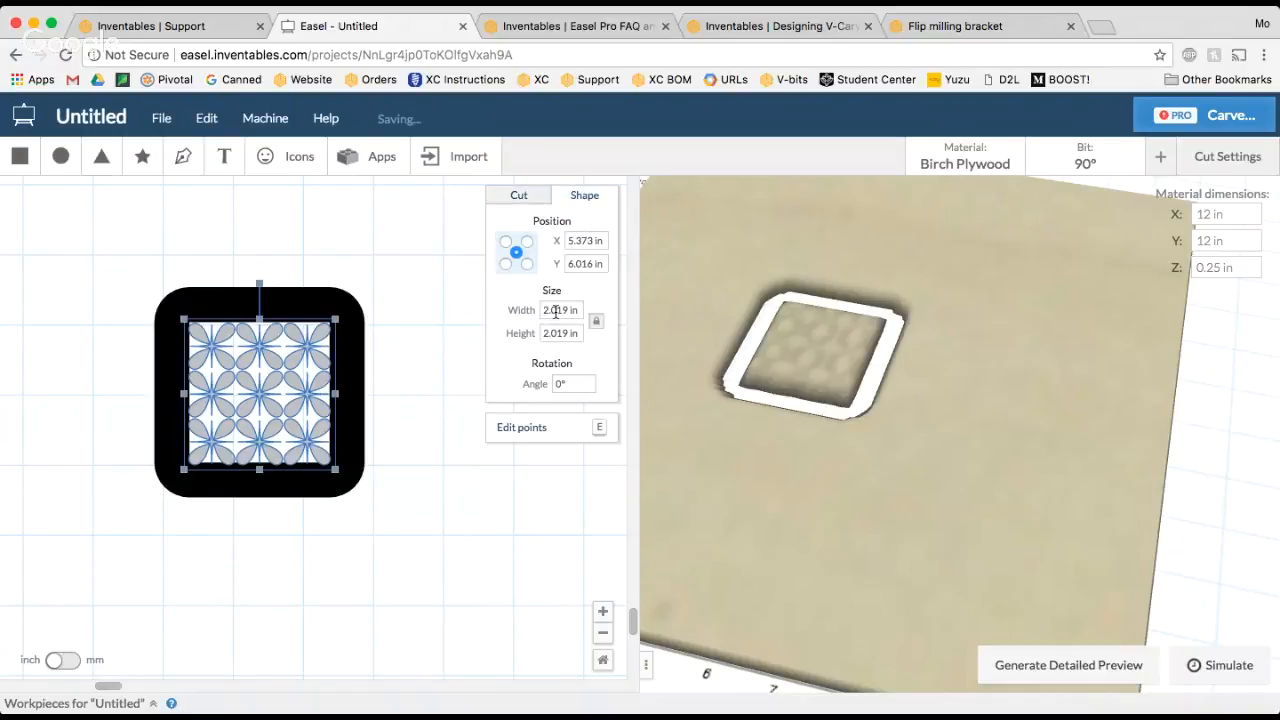
left_click(556, 312)
type("2.5")
key("Return")
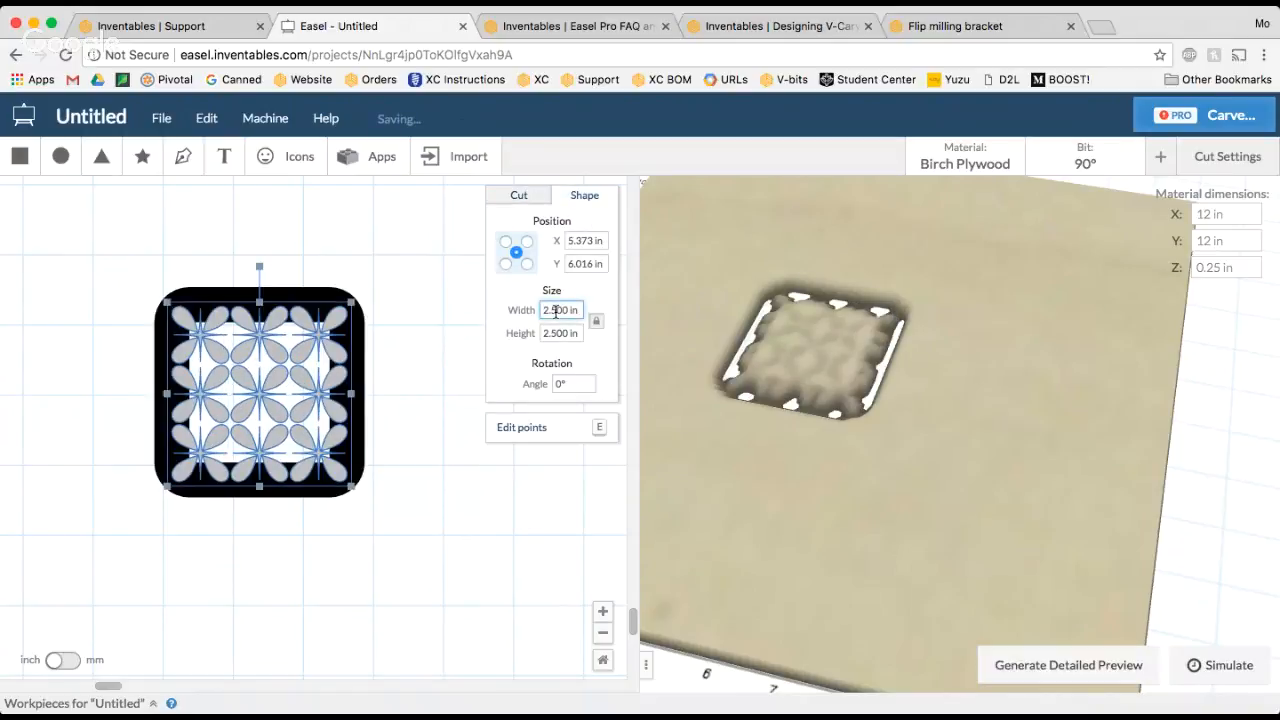
Step: Realign the resized tile pattern and the outlined square on their centres in both directions
left_click(268, 273)
key("super+a")
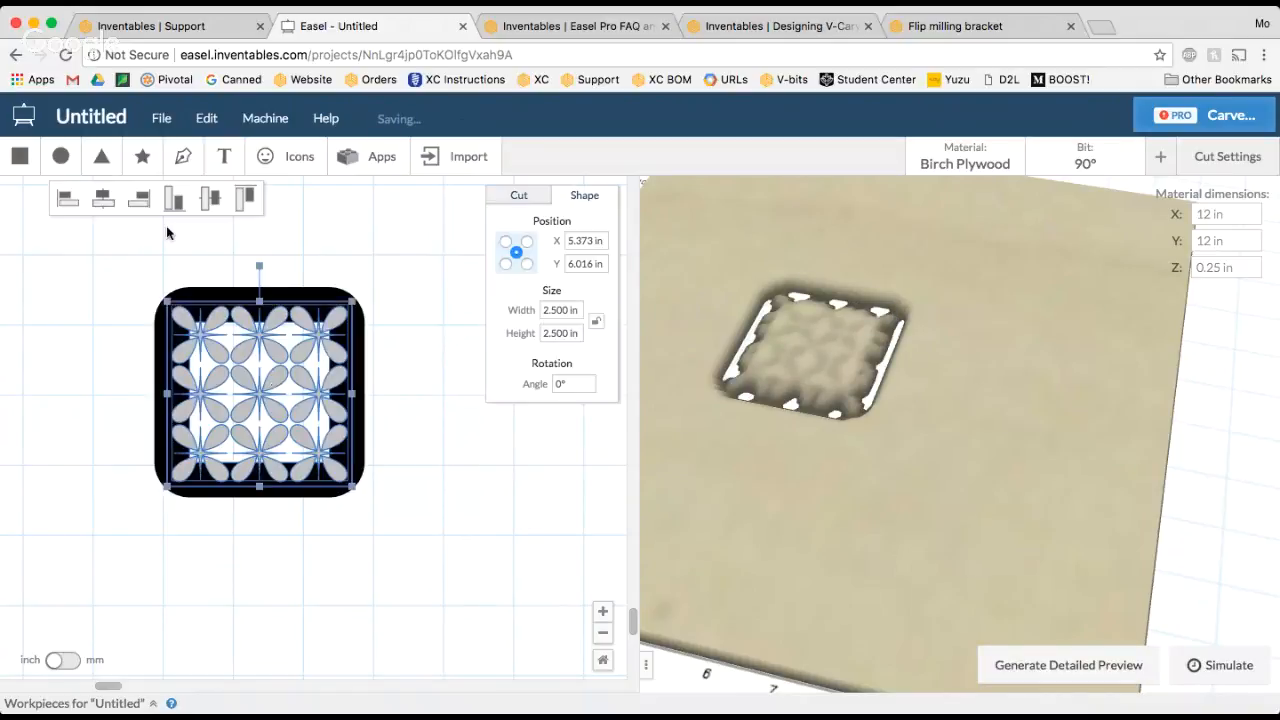
left_click(210, 198)
left_click(103, 198)
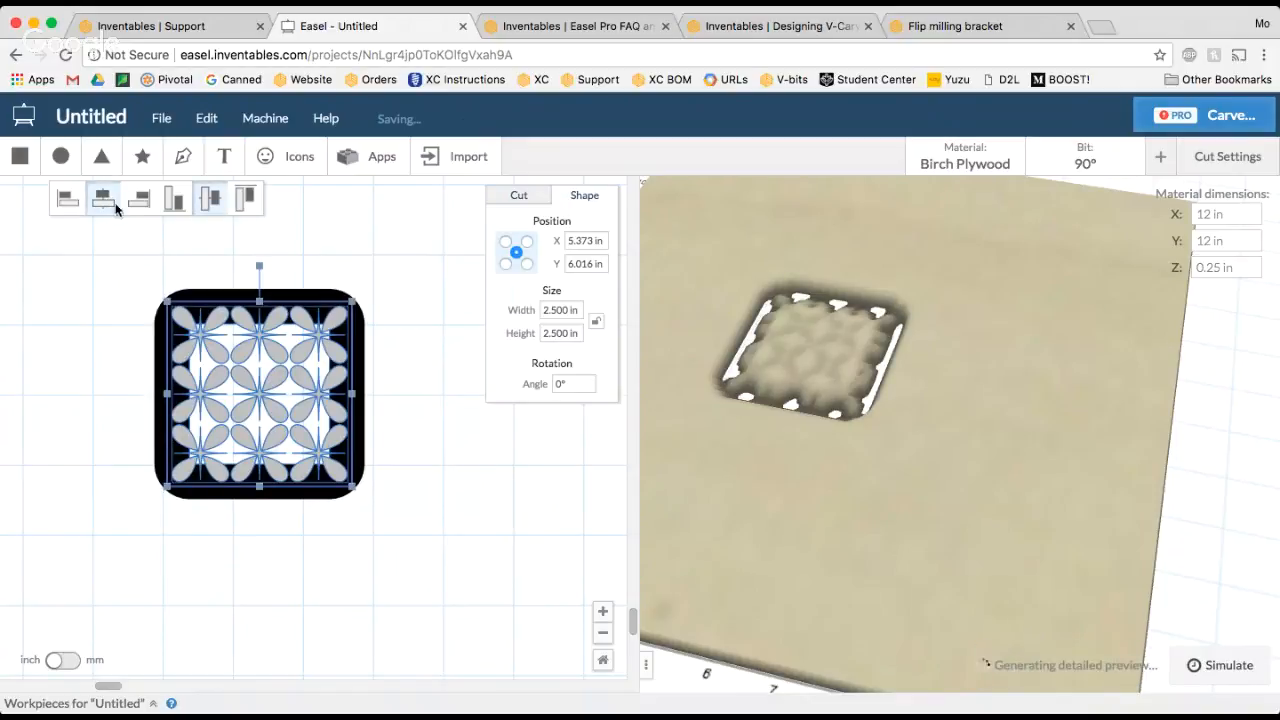
left_click(394, 350)
left_click(338, 366)
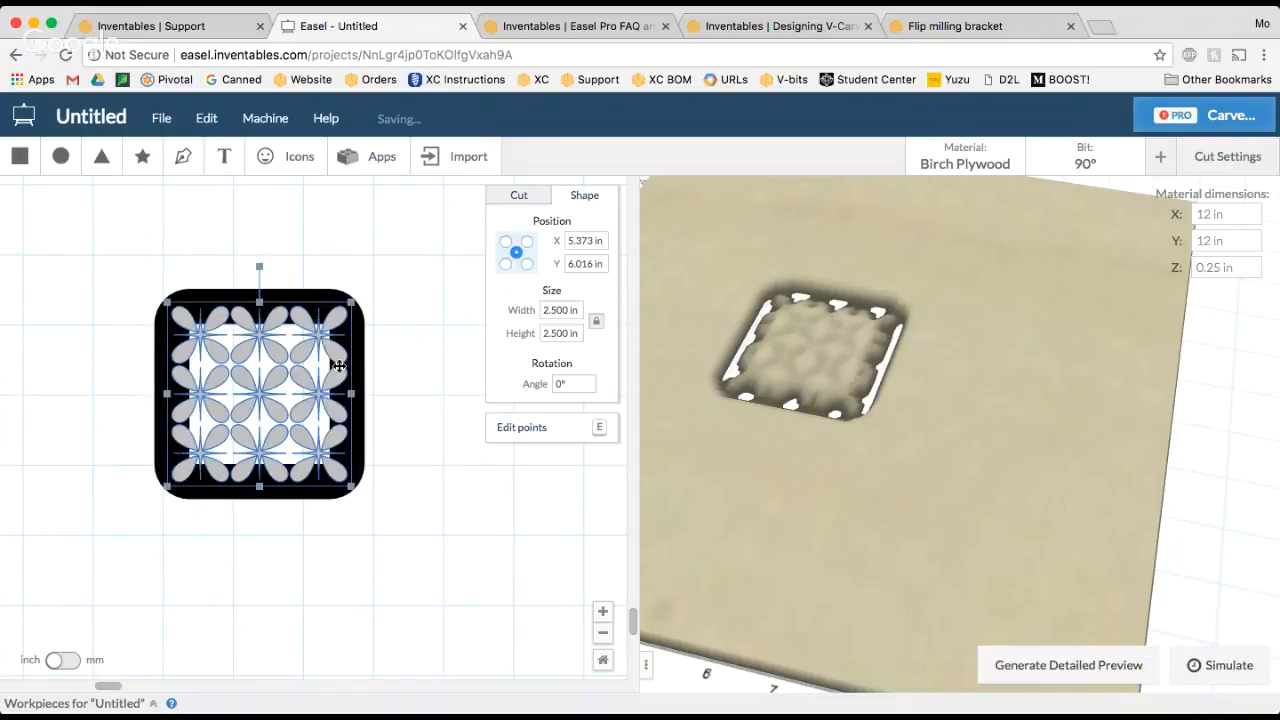
left_click(290, 387)
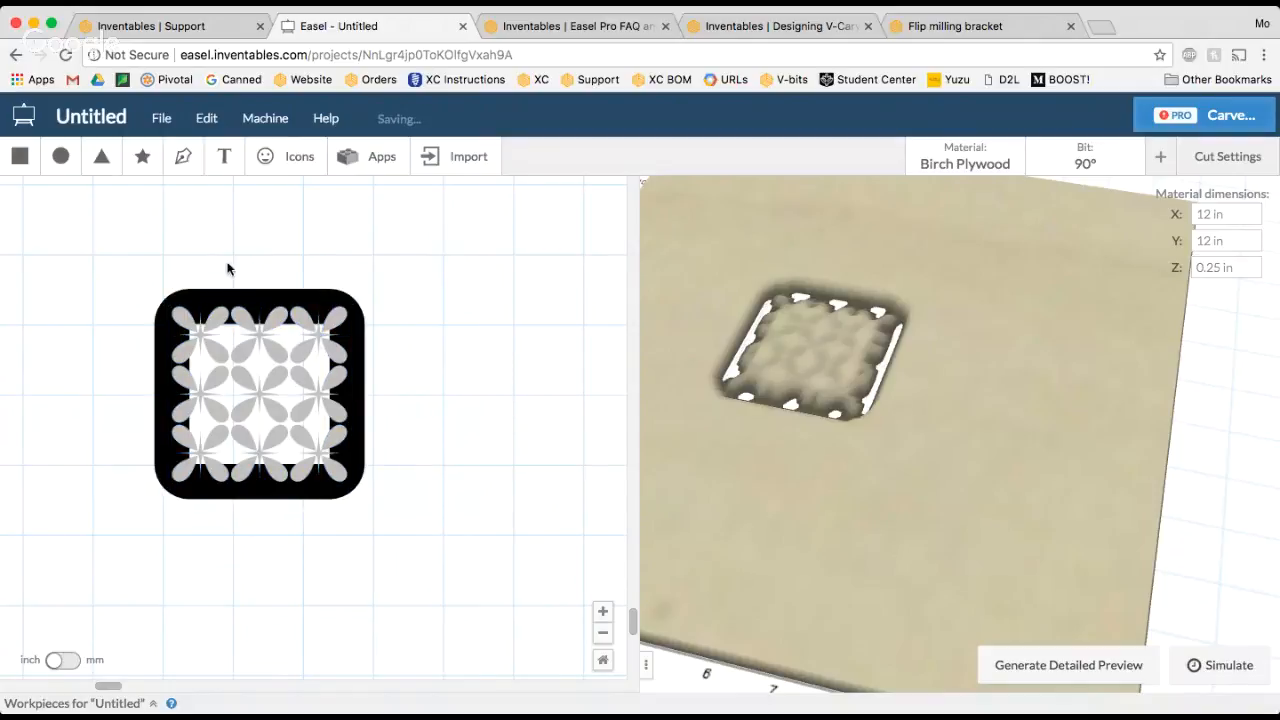
Step: Select the tile pattern together with its square outline and set their X position to 6 in
left_click_drag(230, 271, 300, 606)
scroll(331, 510, "down", 3)
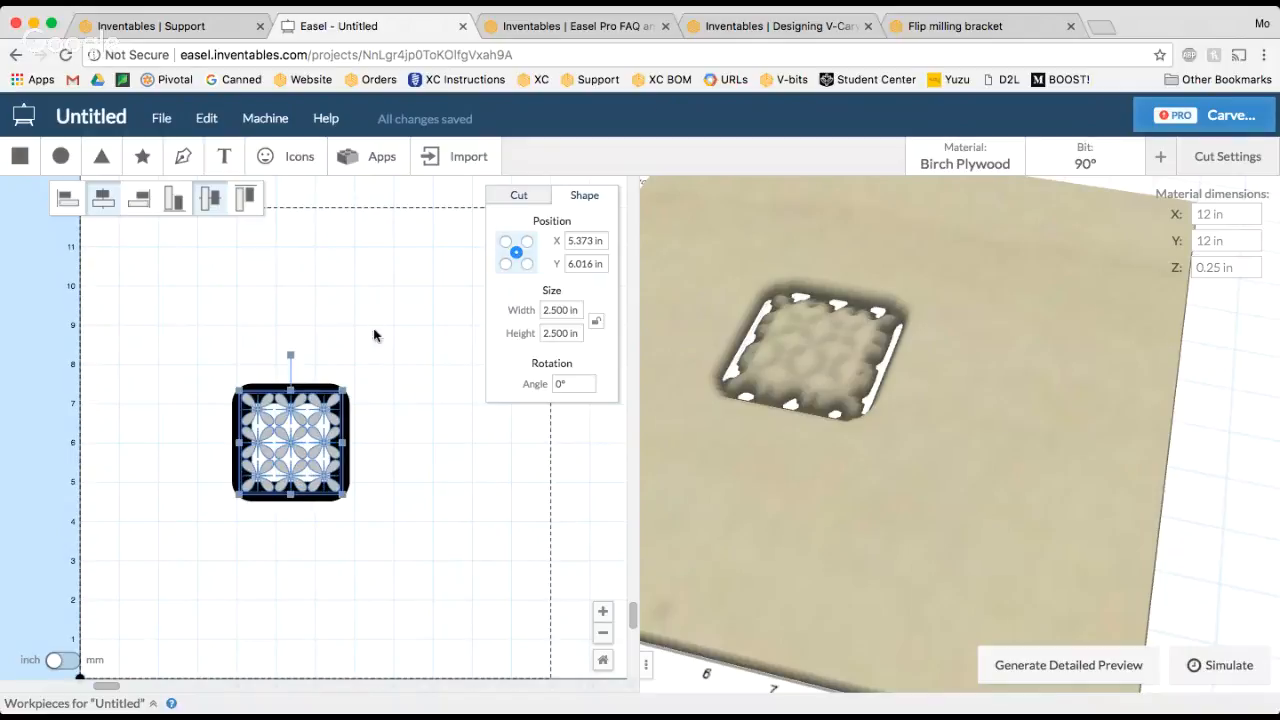
left_click(585, 240)
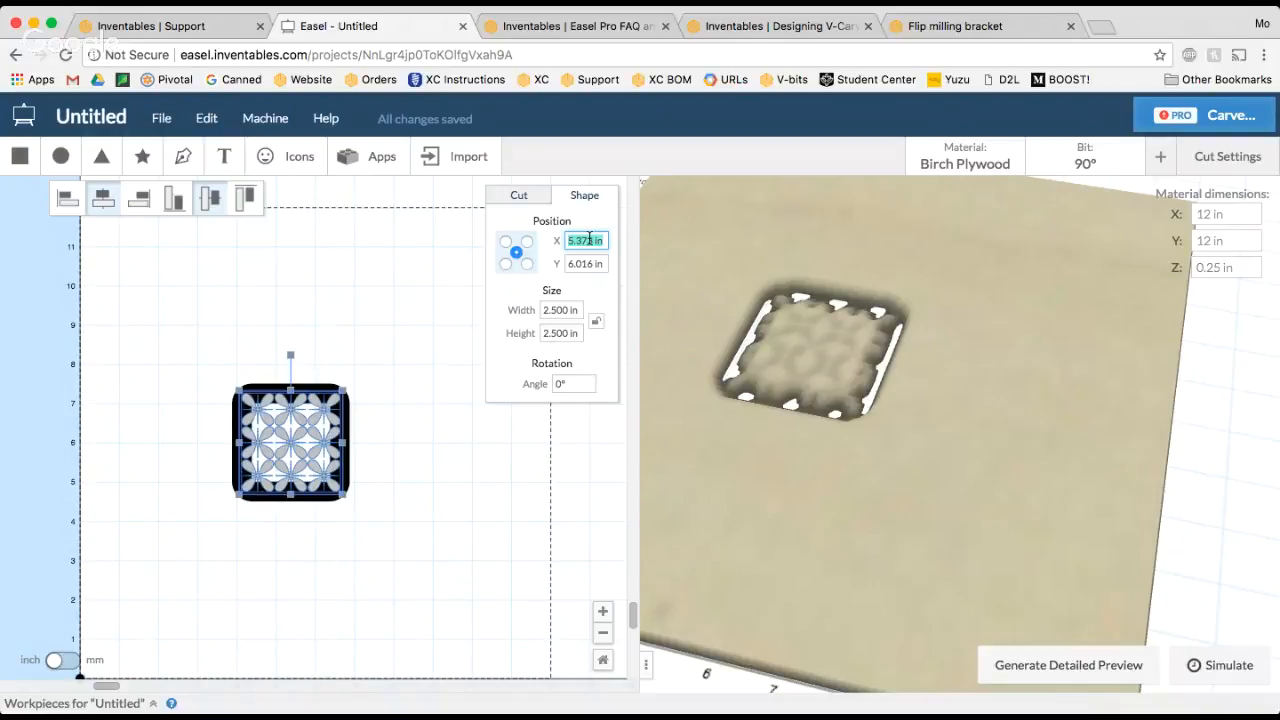
type("6")
key("Return")
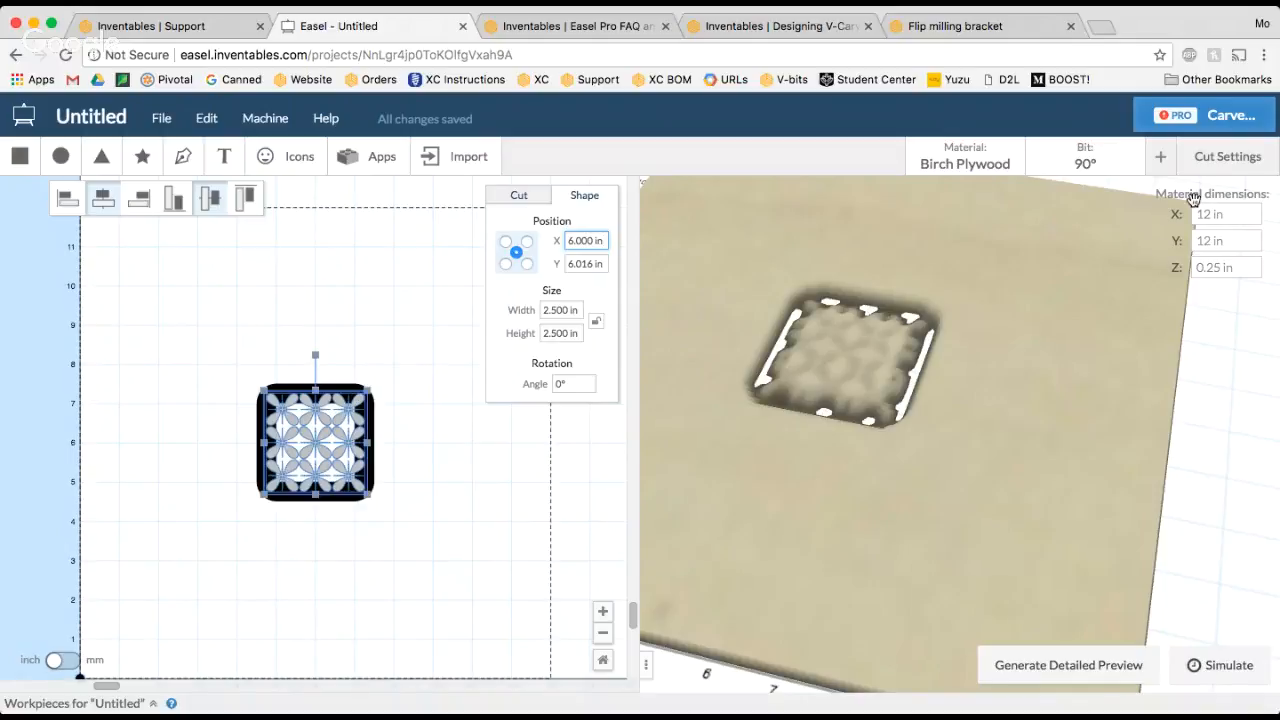
Step: Nudge the tile pattern and its square outline down to a Y position of about 3.0 in
left_click(335, 363)
left_click(309, 430)
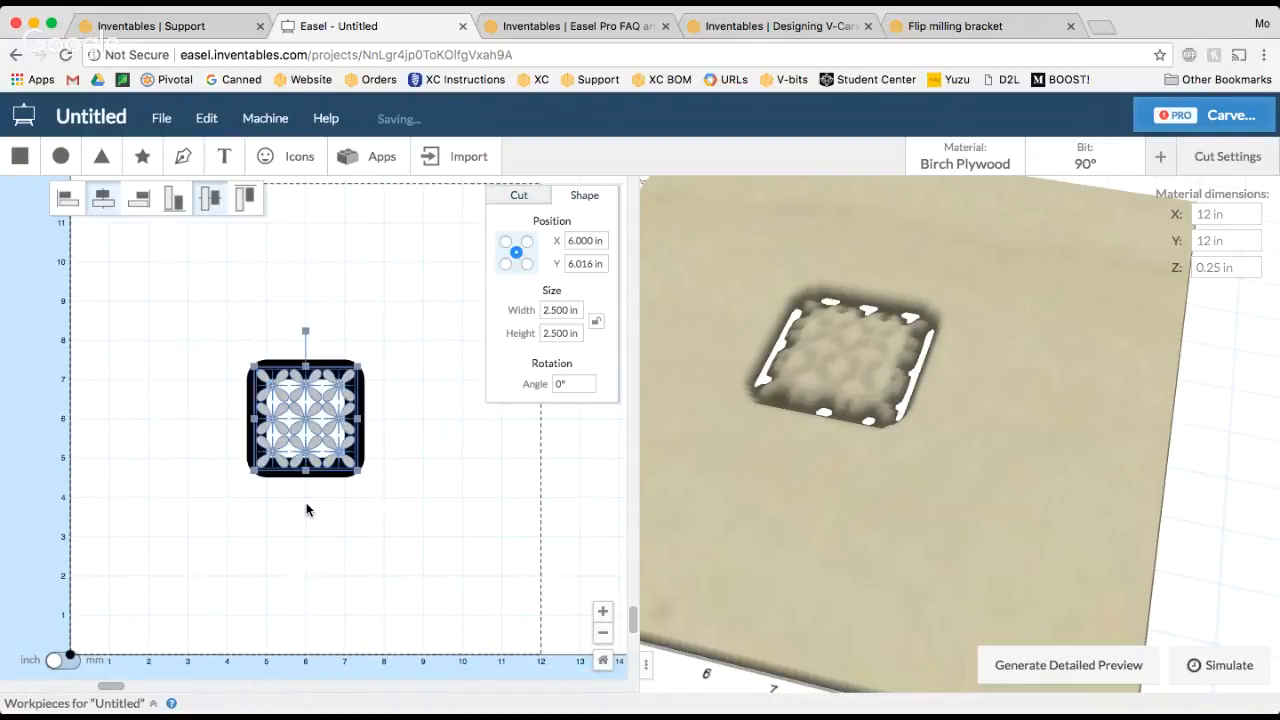
key("Down")
key("Down")
key("Down")
key("Down")
key("Down")
key("Down")
key("Down")
key("Down")
key("Down")
key("Down")
key("Down")
key("Down")
key("Down")
key("Down")
key("Down")
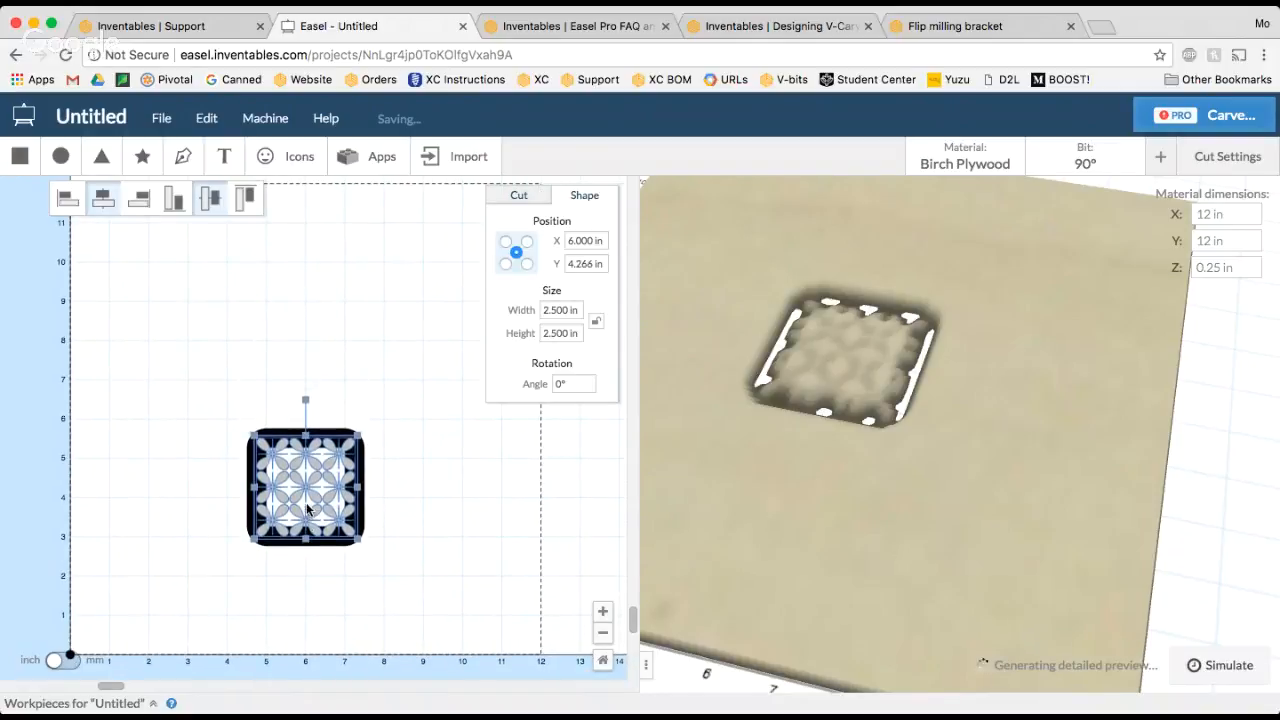
key("Down")
key("Down")
key("Down")
key("Down")
key("Down")
key("Down")
key("Down")
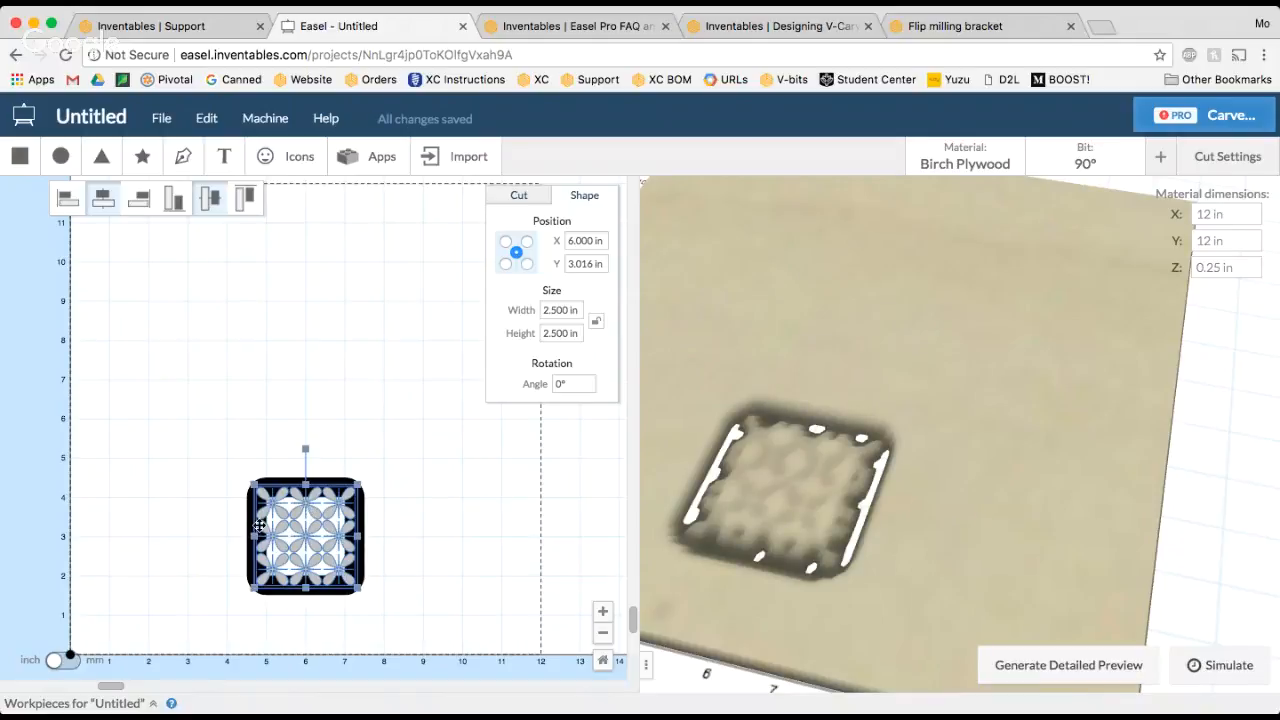
left_click(354, 430)
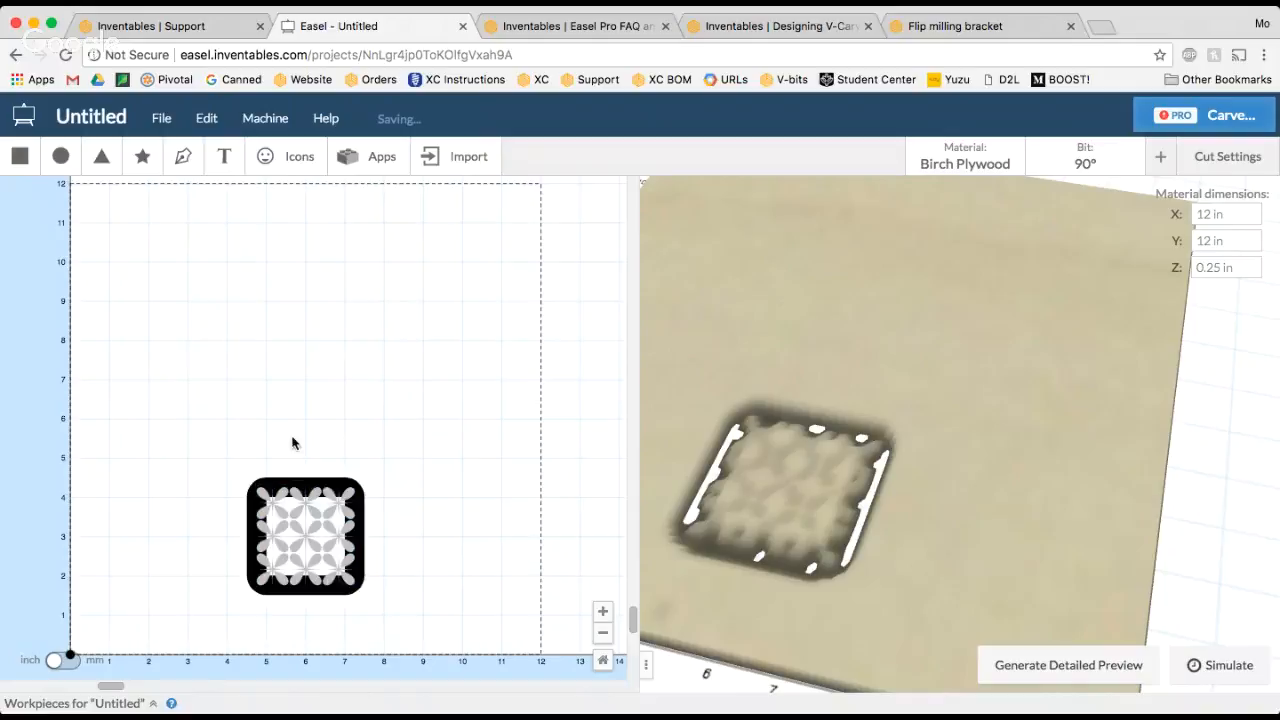
left_click(315, 510)
left_click(330, 470)
left_click(330, 515)
left_click(331, 452)
left_click(324, 511)
left_click(349, 452)
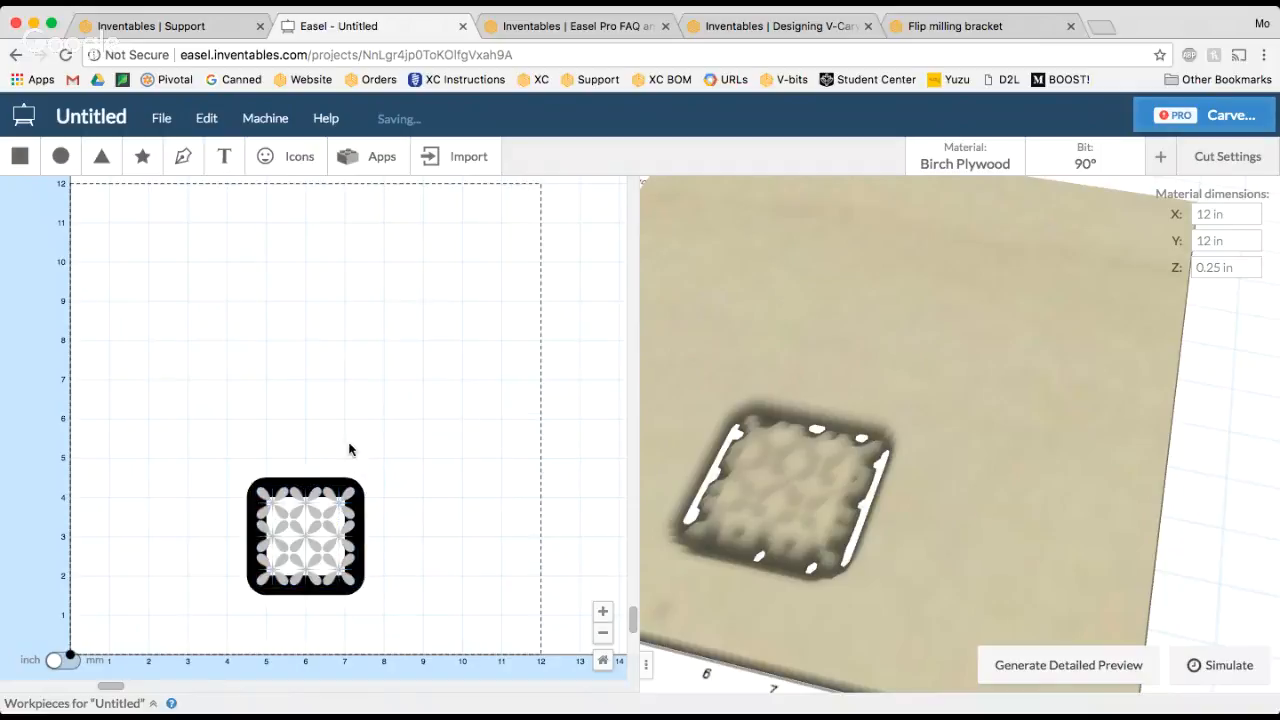
left_click(306, 540)
left_click(371, 495)
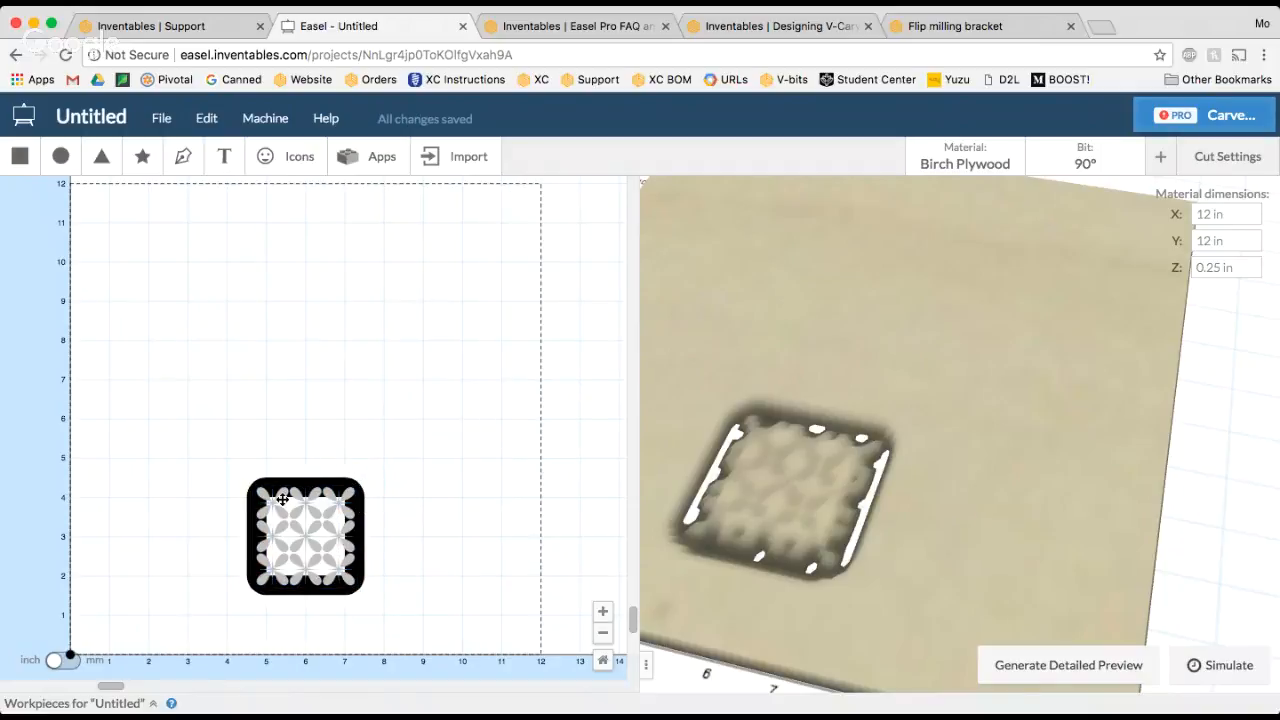
Step: Make two copies of the outlined tile and place them on either side of it, at about X 2.3 in and X 9.7 in
left_click_drag(286, 440, 344, 621)
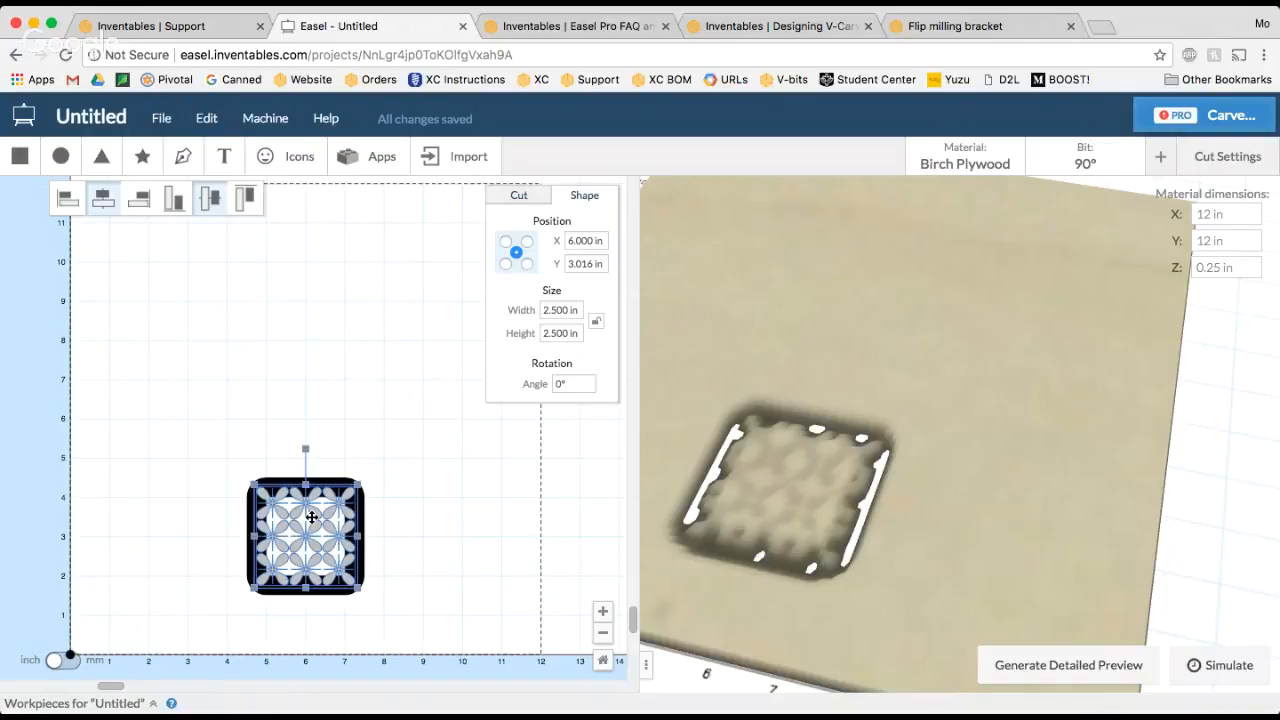
key("super+d")
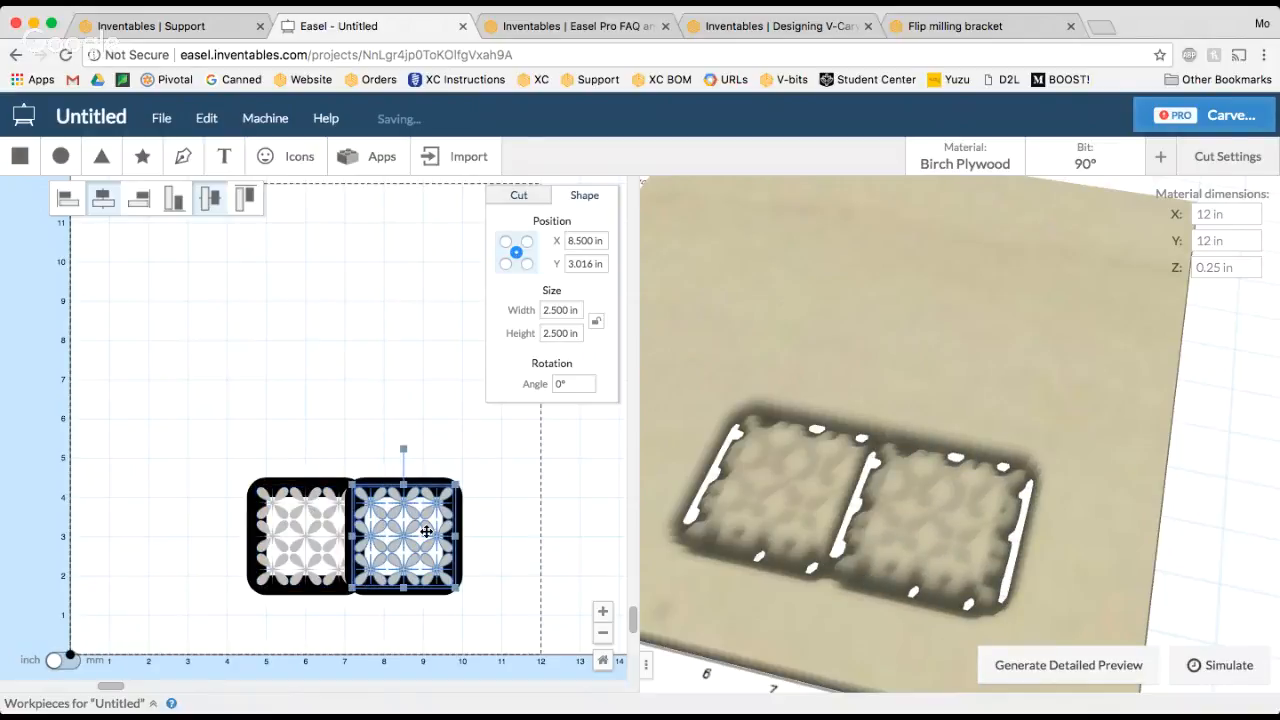
left_click_drag(427, 531, 191, 527)
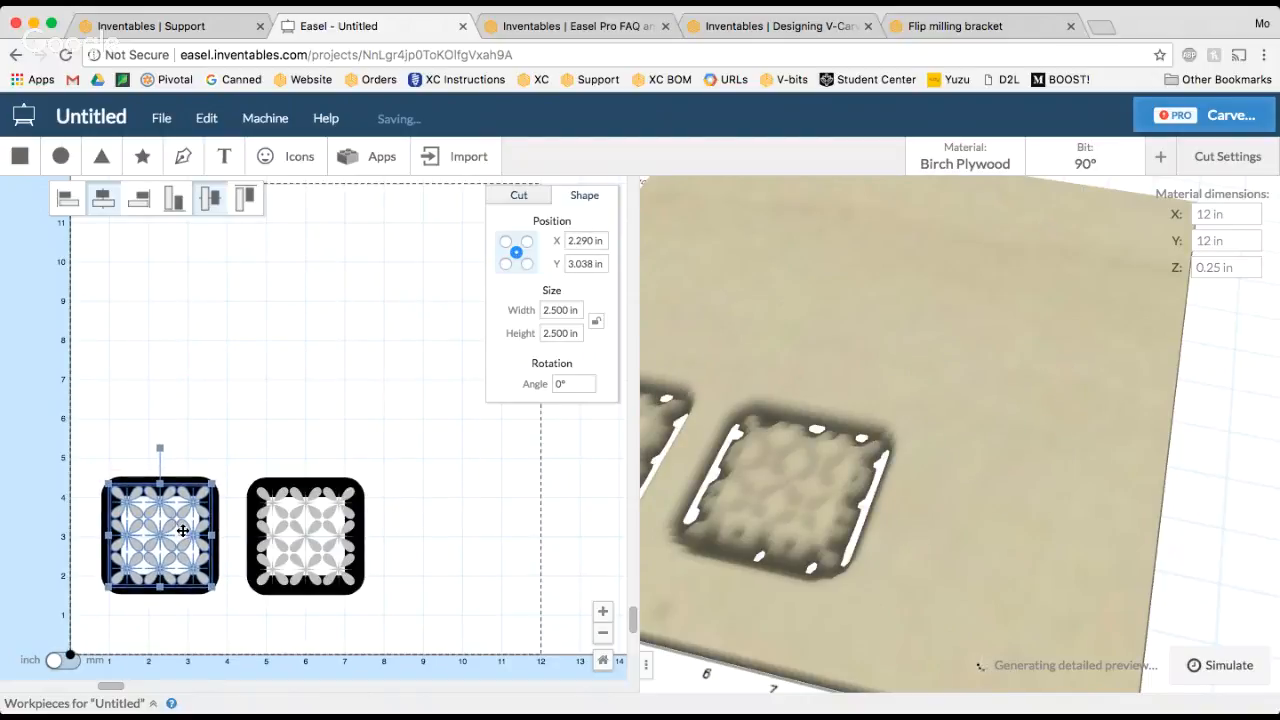
key("super+v")
left_click_drag(250, 523, 442, 524)
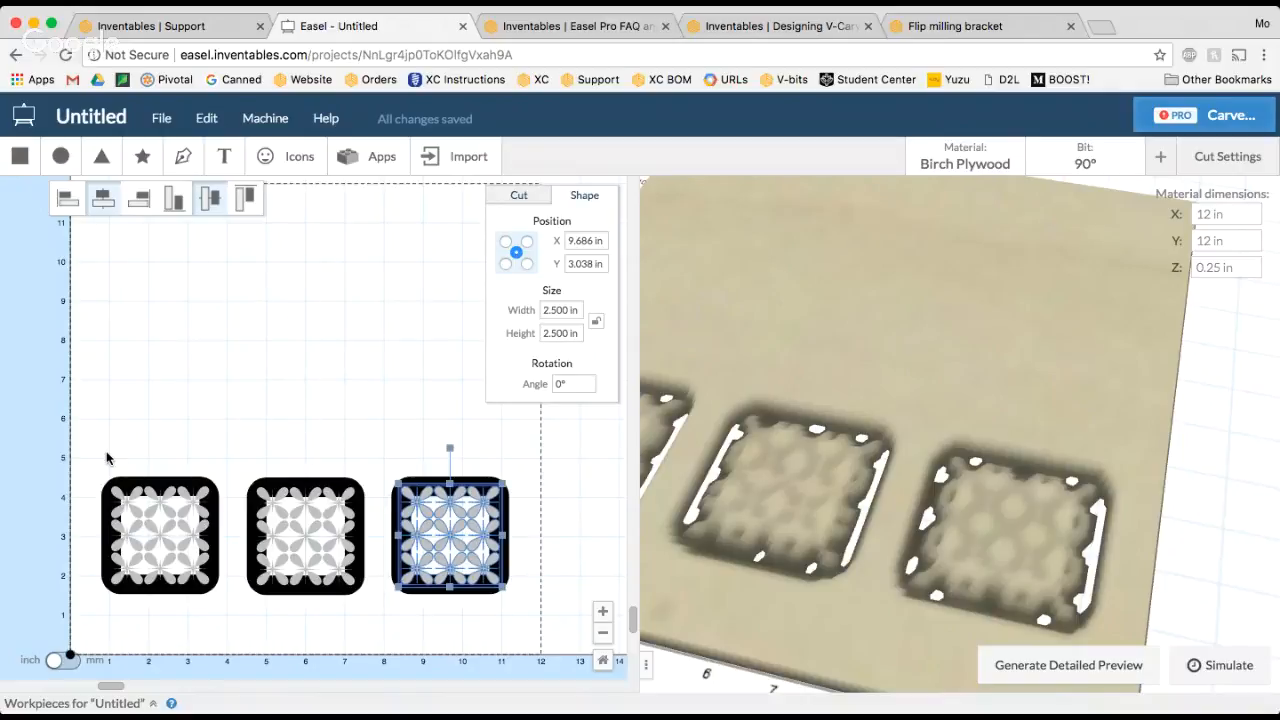
left_click_drag(107, 454, 208, 606)
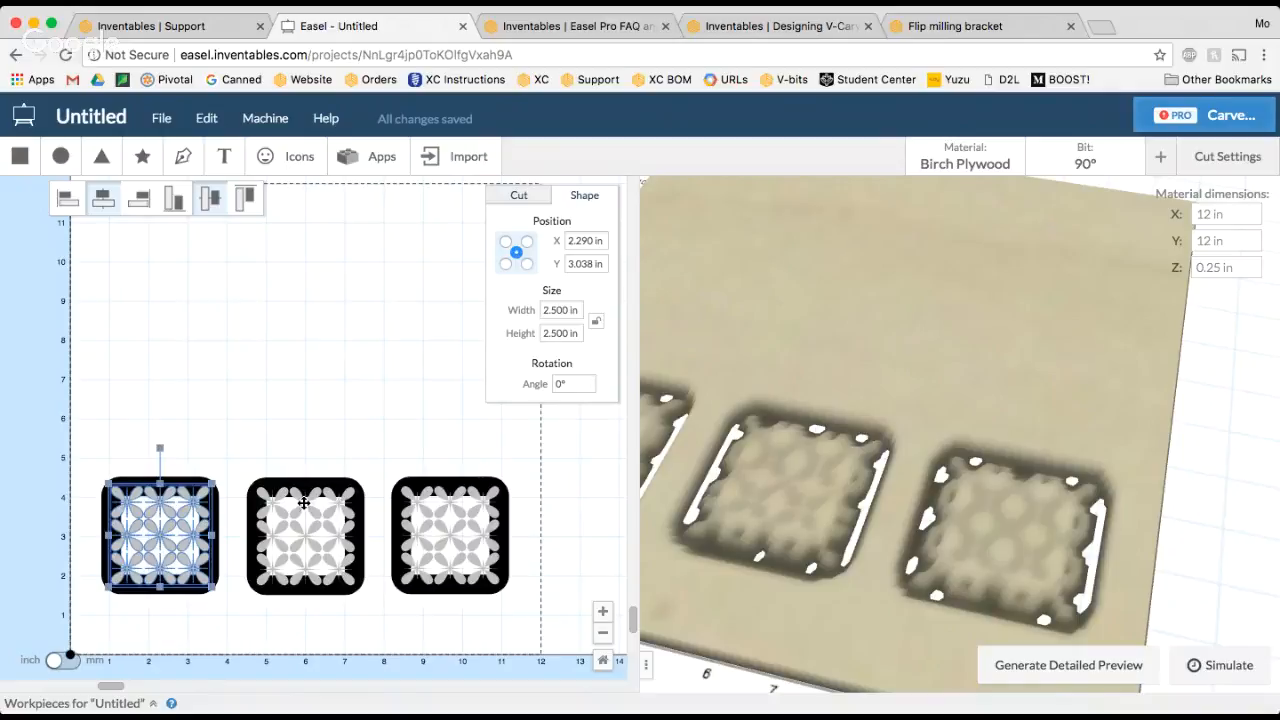
left_click(484, 507)
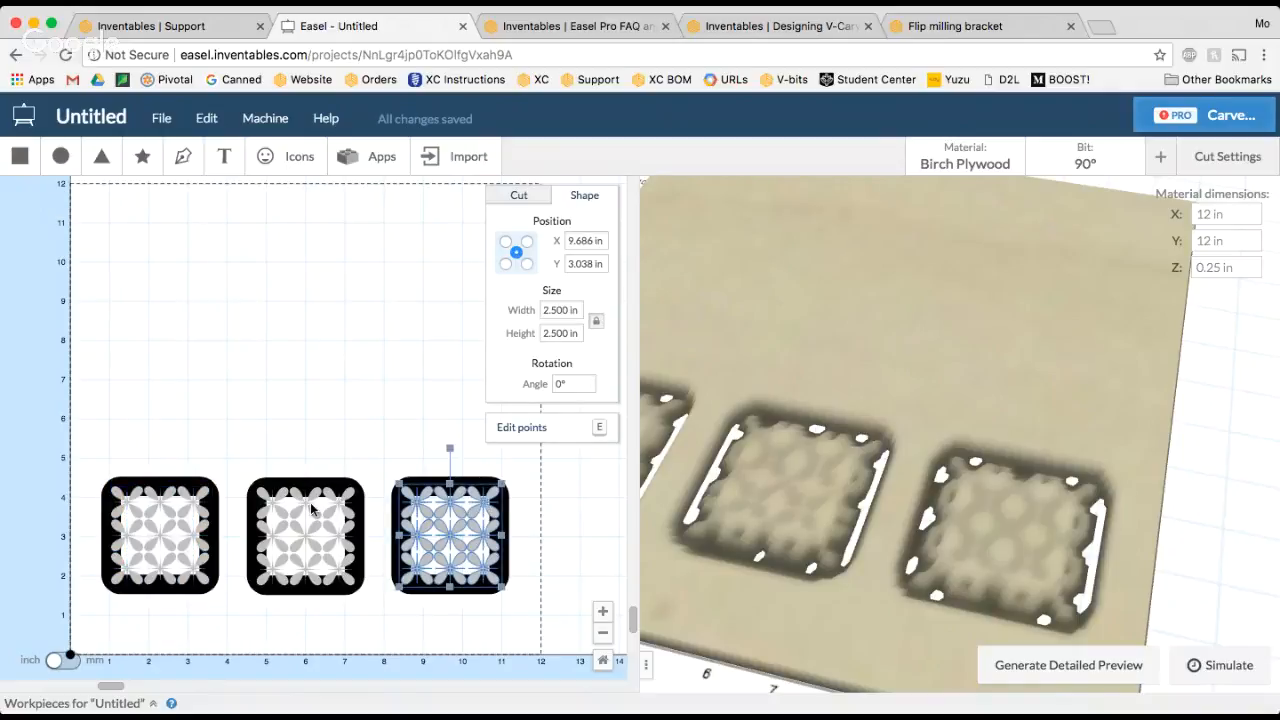
left_click(386, 333)
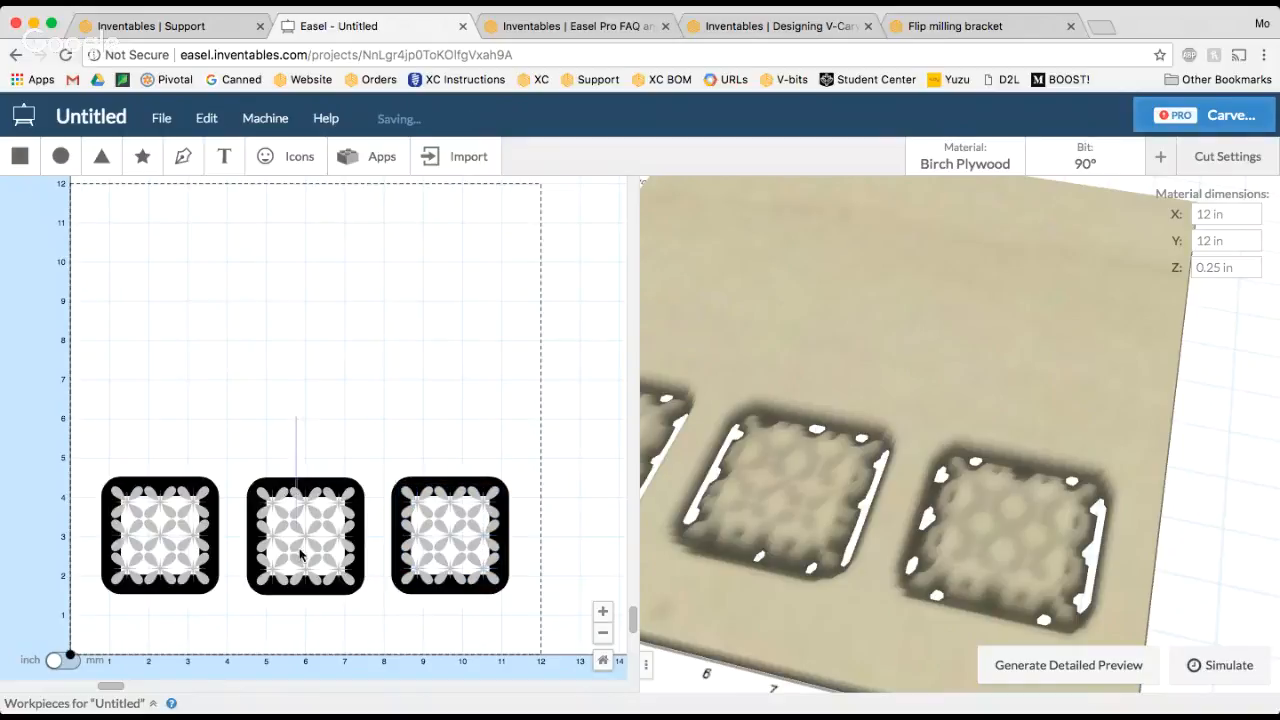
Step: Select the leftmost tile together with its square outline and set their X position to 2 in
left_click(336, 493)
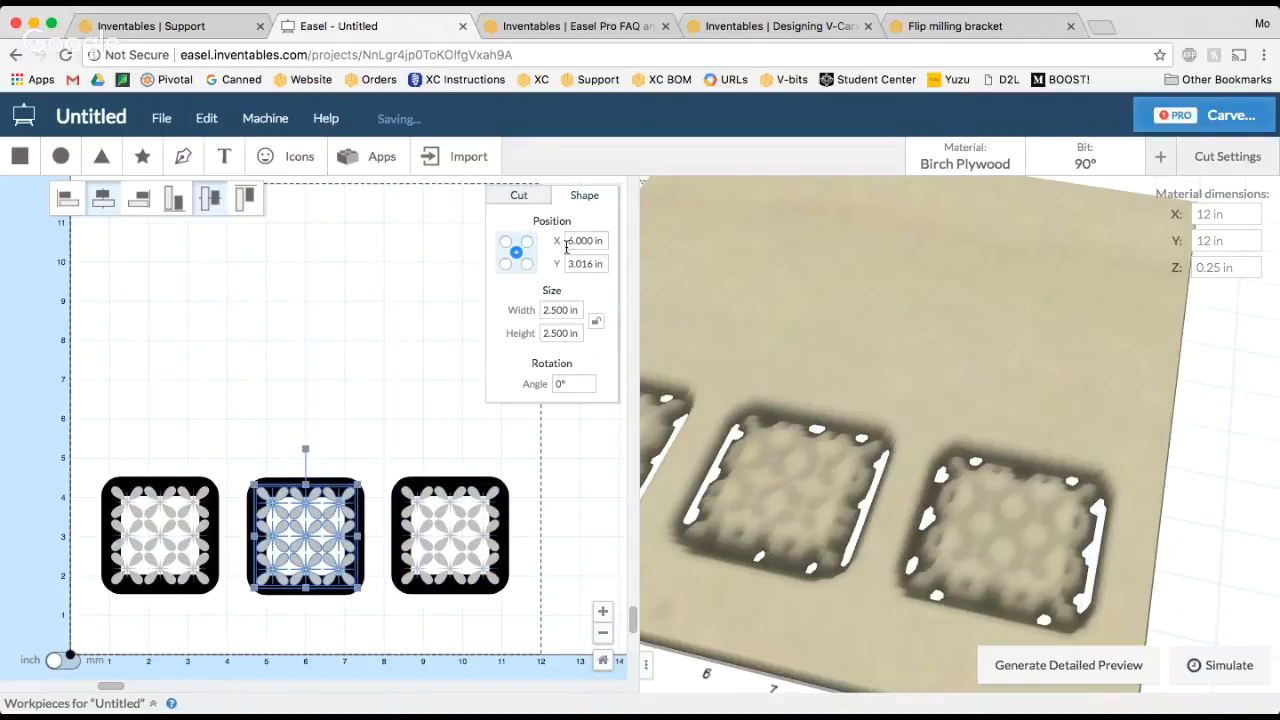
left_click(146, 451)
left_click_drag(92, 464, 232, 626)
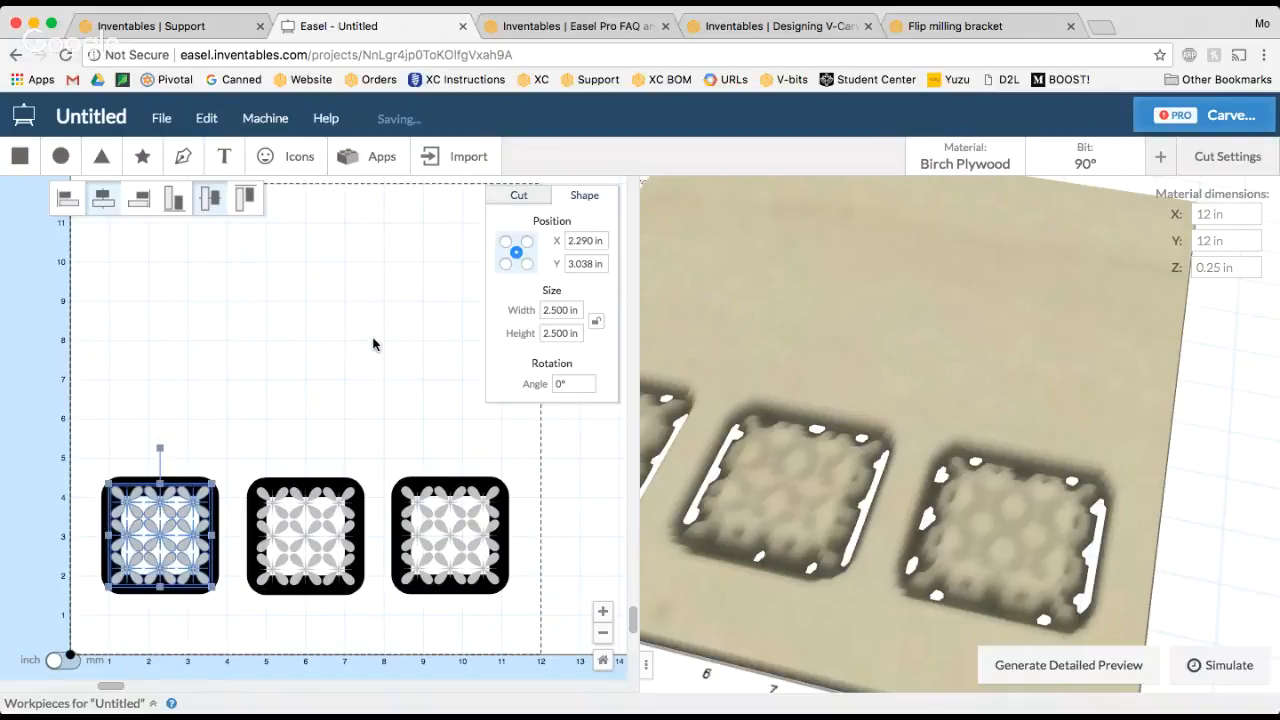
left_click(585, 241)
type("2")
key("Return")
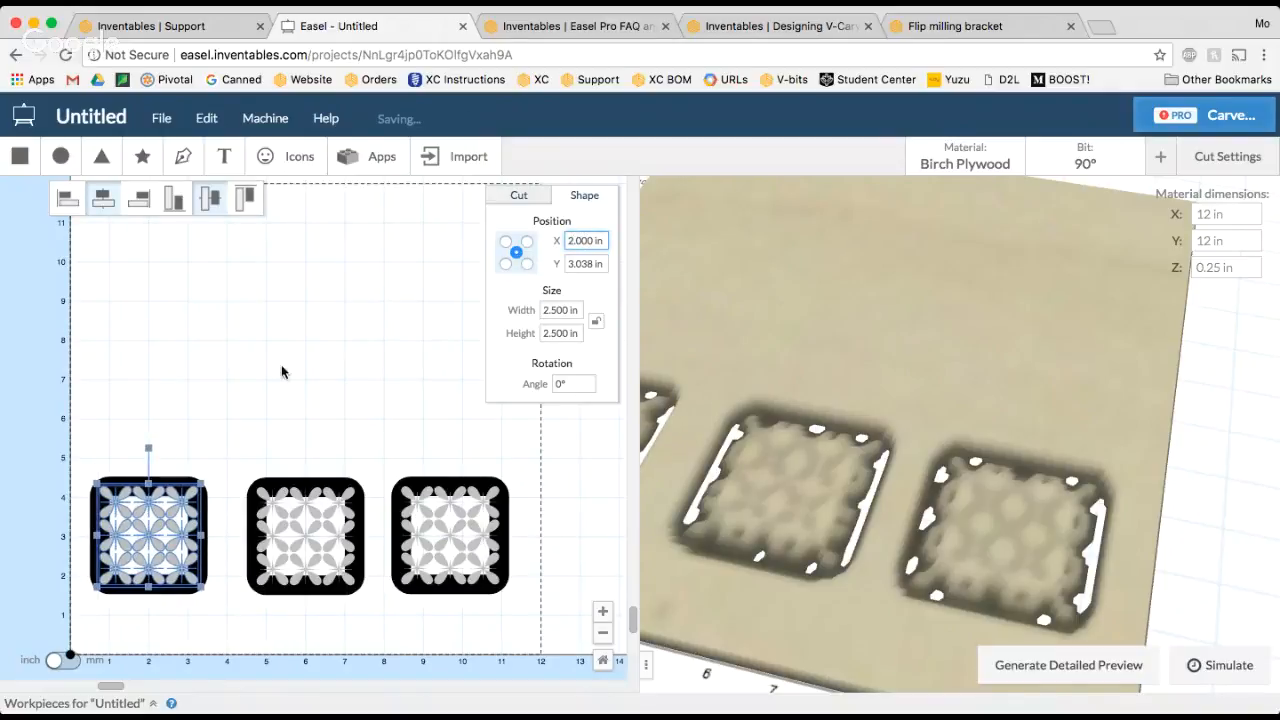
Step: Select the rightmost tile together with its square outline and set their X position to 10 in
left_click(397, 445)
left_click_drag(417, 425, 508, 612)
left_click(577, 241)
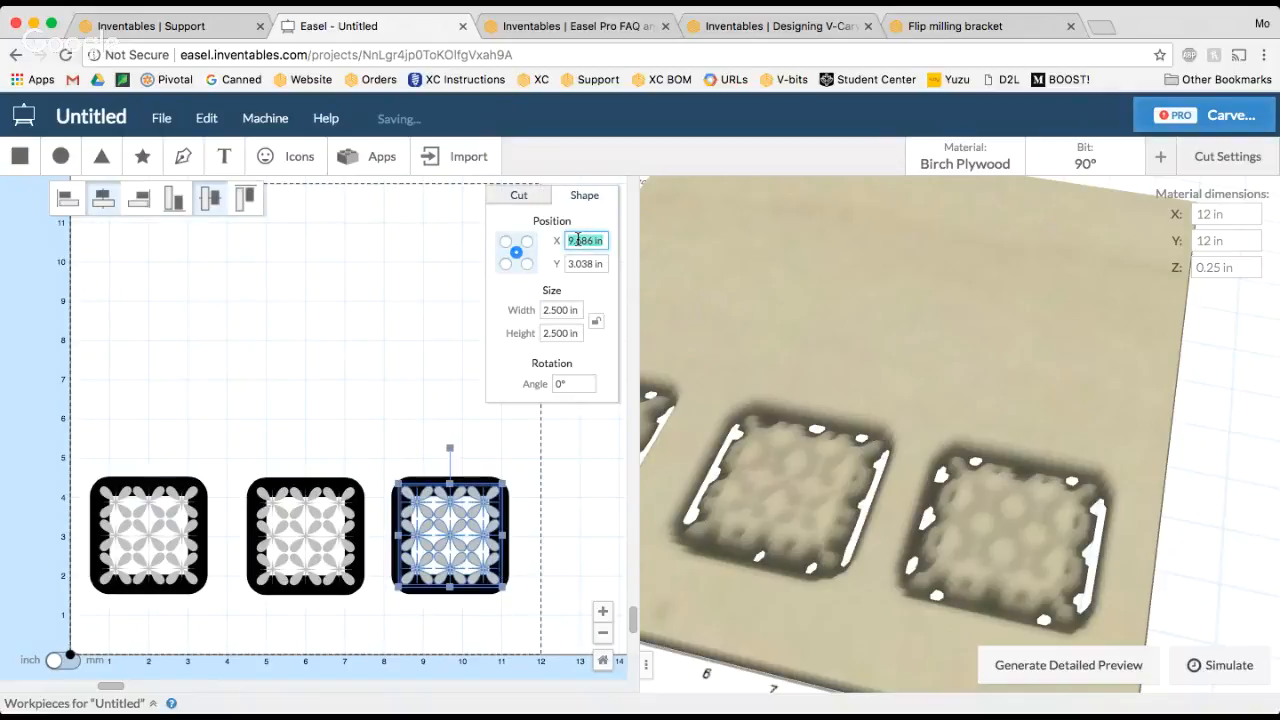
type("10")
key("Return")
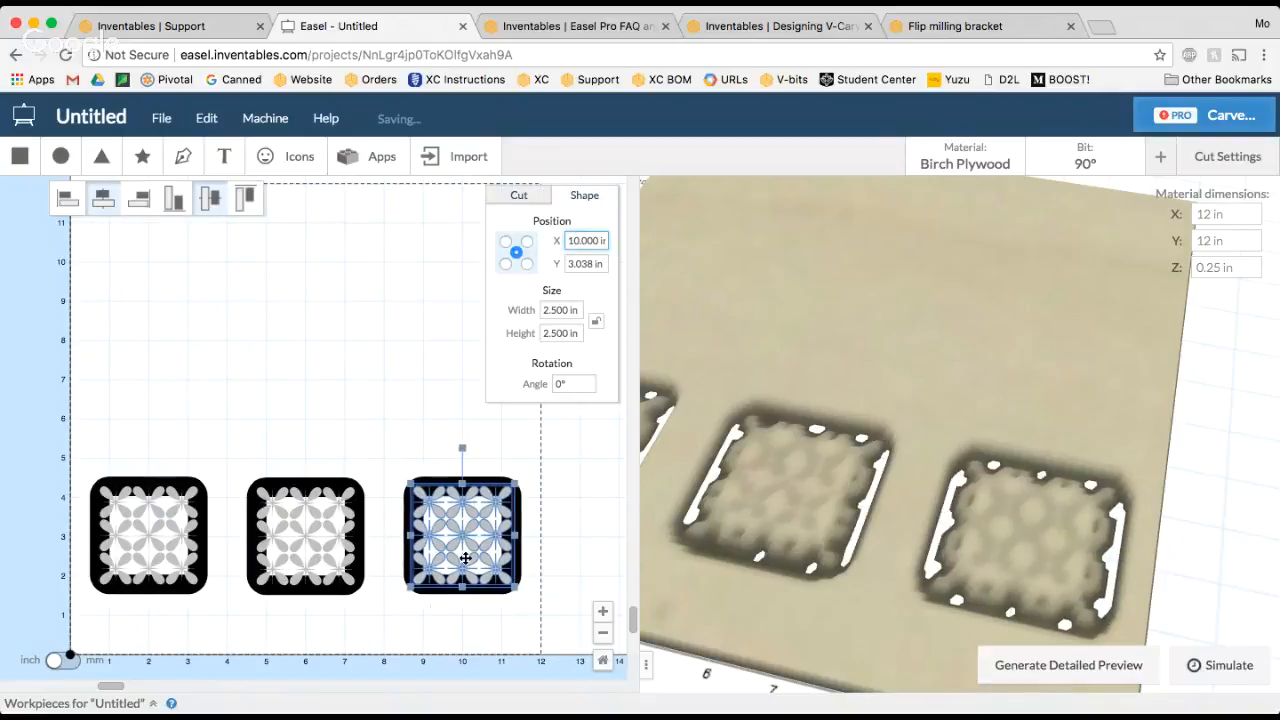
left_click(556, 508)
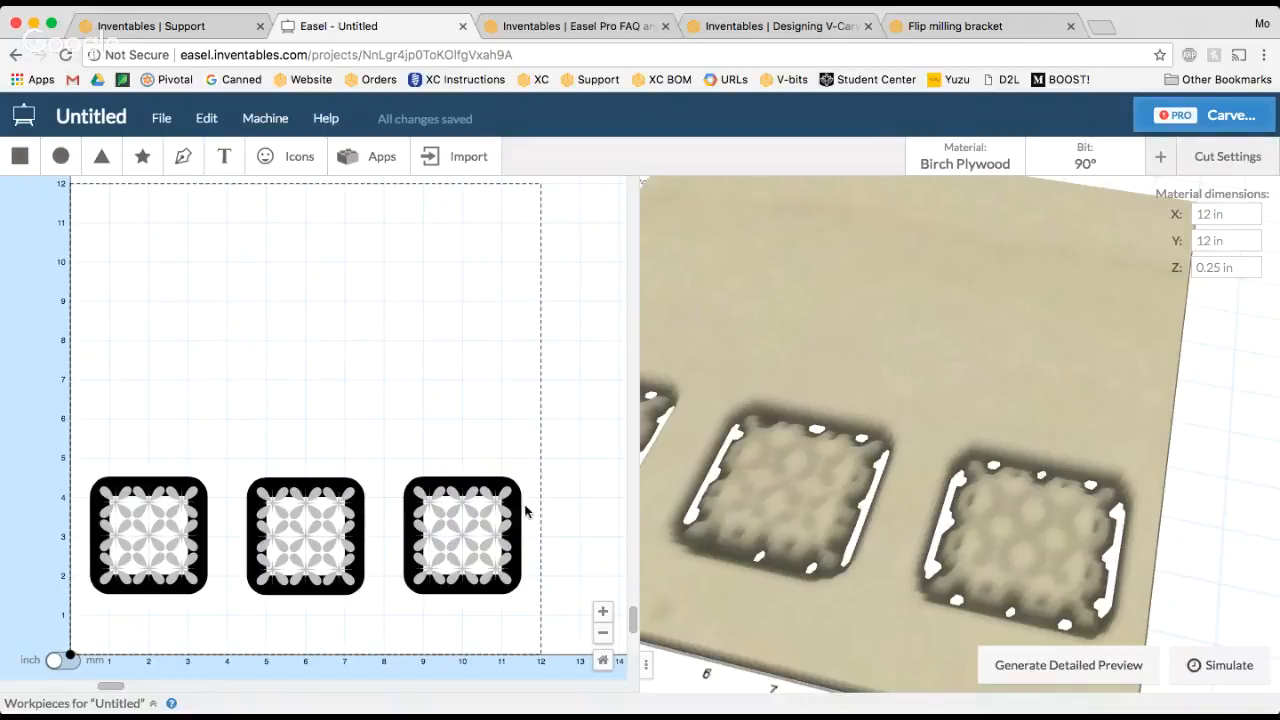
Step: Try an X position of 9 in for the rightmost tile and its outline
left_click(455, 488)
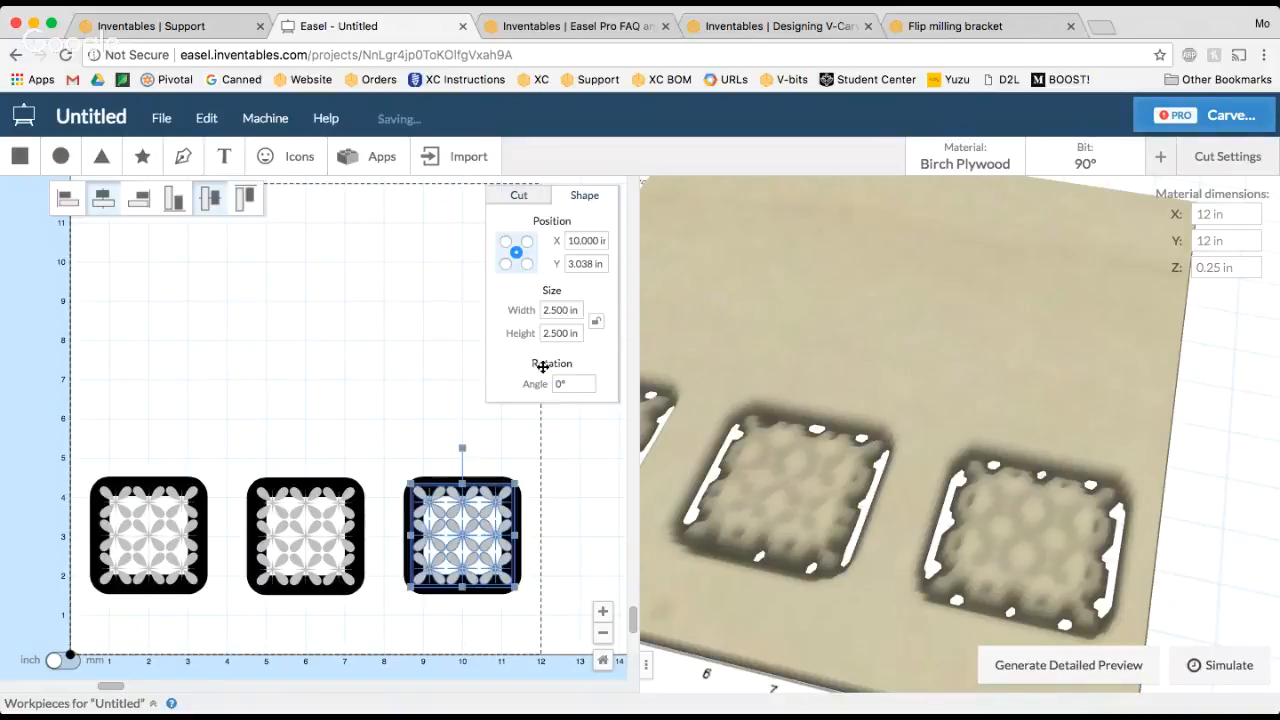
left_click(590, 240)
type("9")
key("Return")
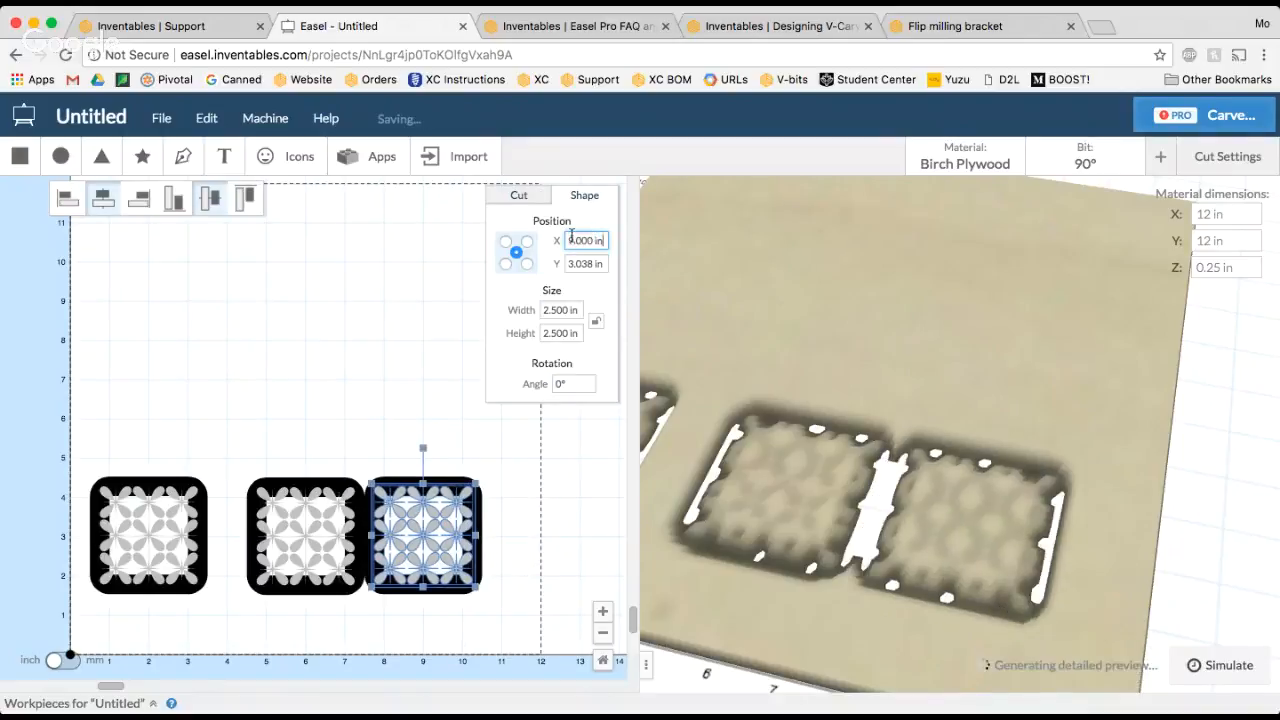
left_click(405, 308)
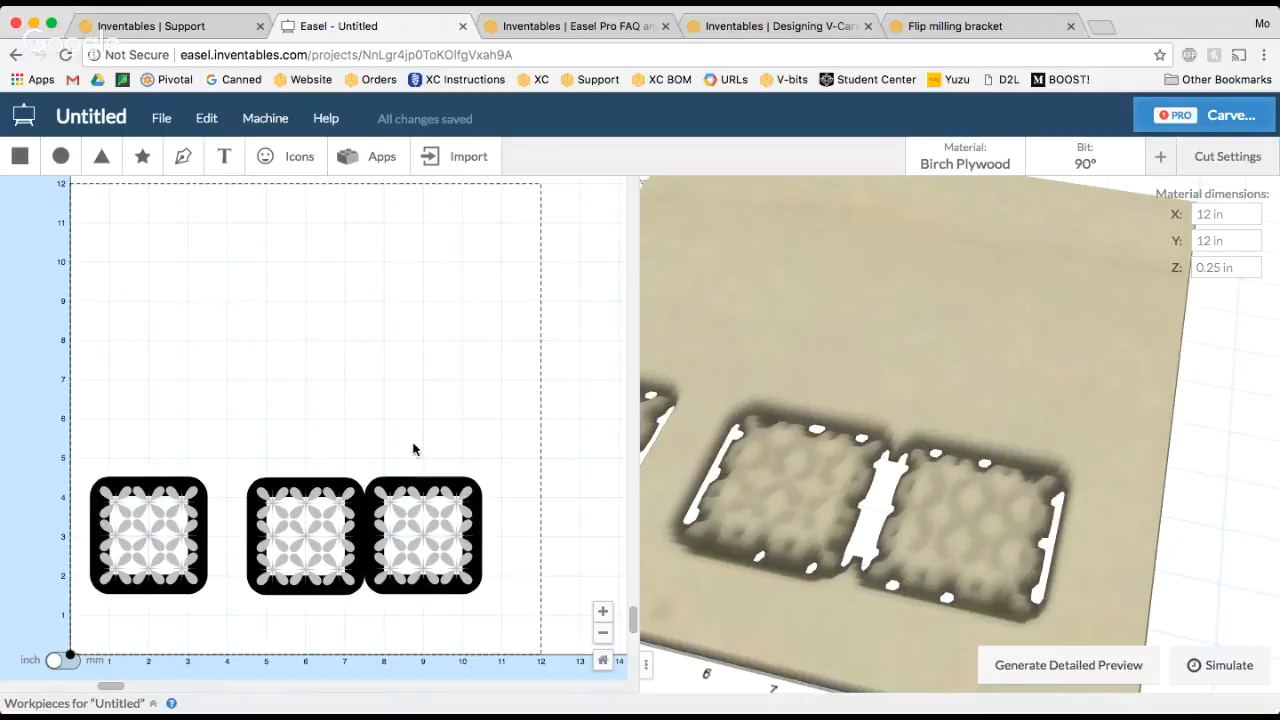
Step: Return the rightmost tile and its outline to an X position of 10 in
left_click(425, 515)
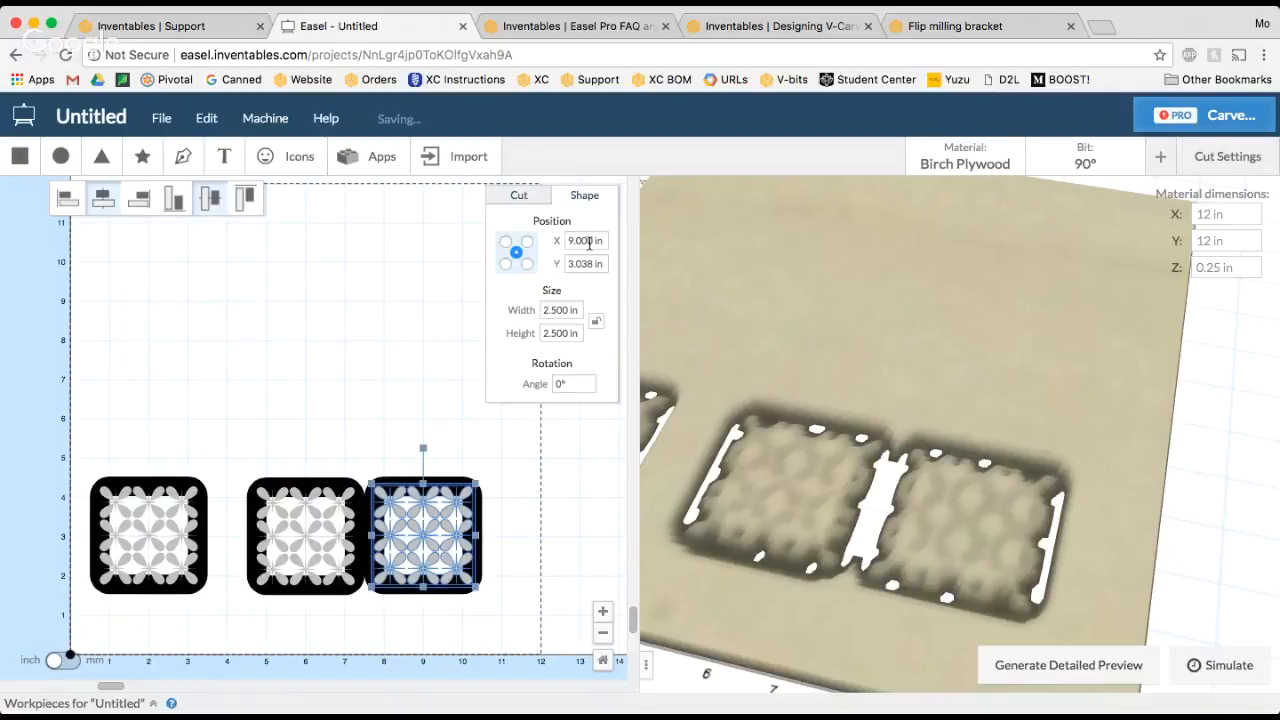
left_click(587, 241)
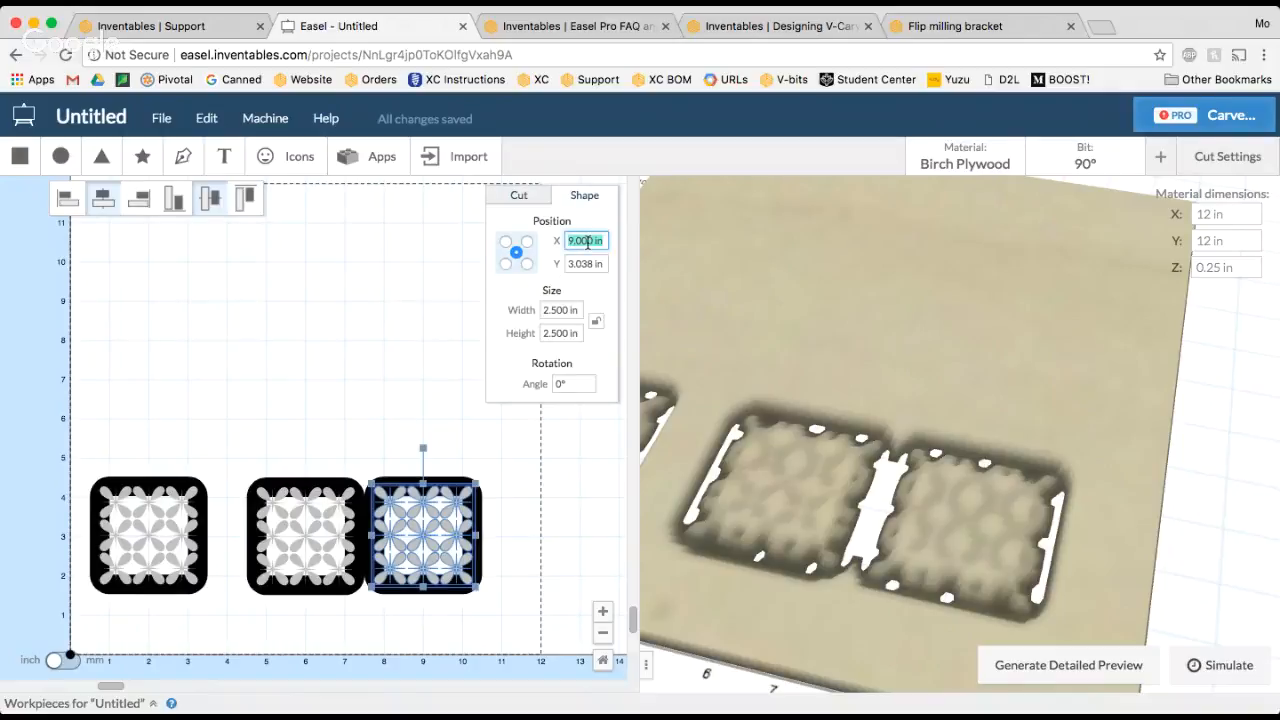
type("10")
key("Return")
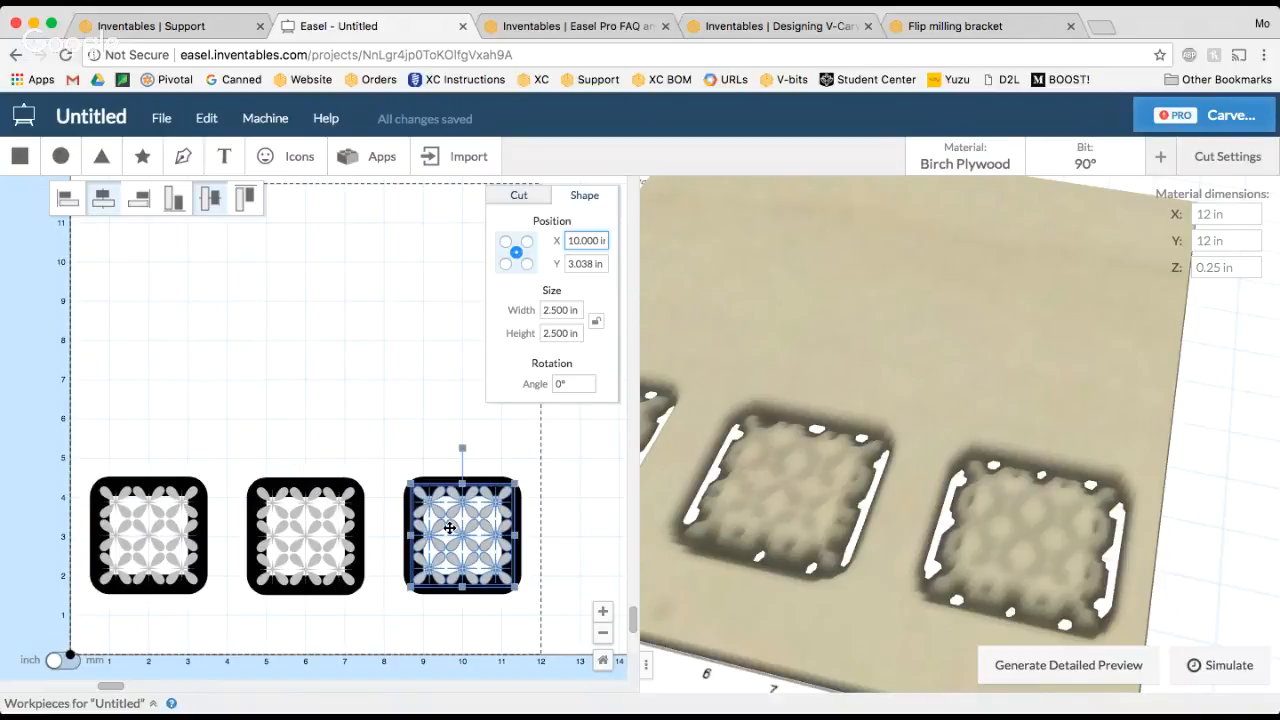
left_click(233, 497)
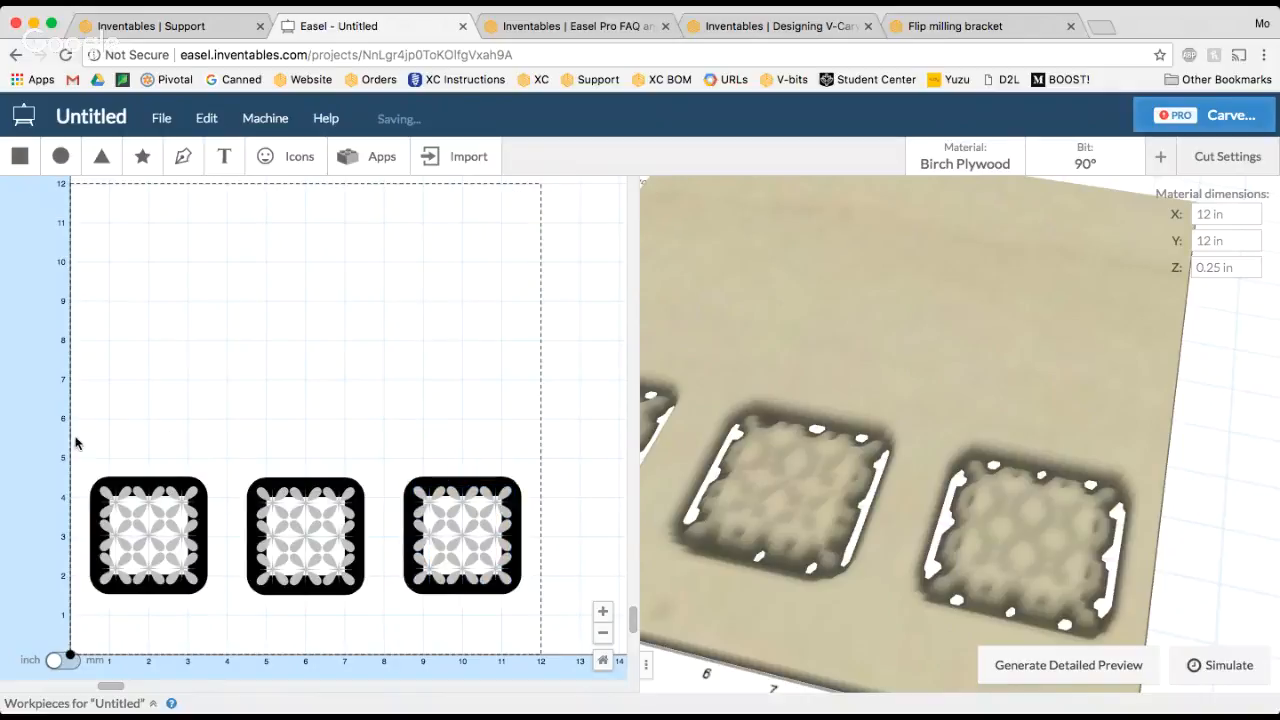
Step: Duplicate the row of three outlined tiles and place the copy above it, at about X 6.02 in and Y 6.63 in
left_click_drag(67, 442, 564, 633)
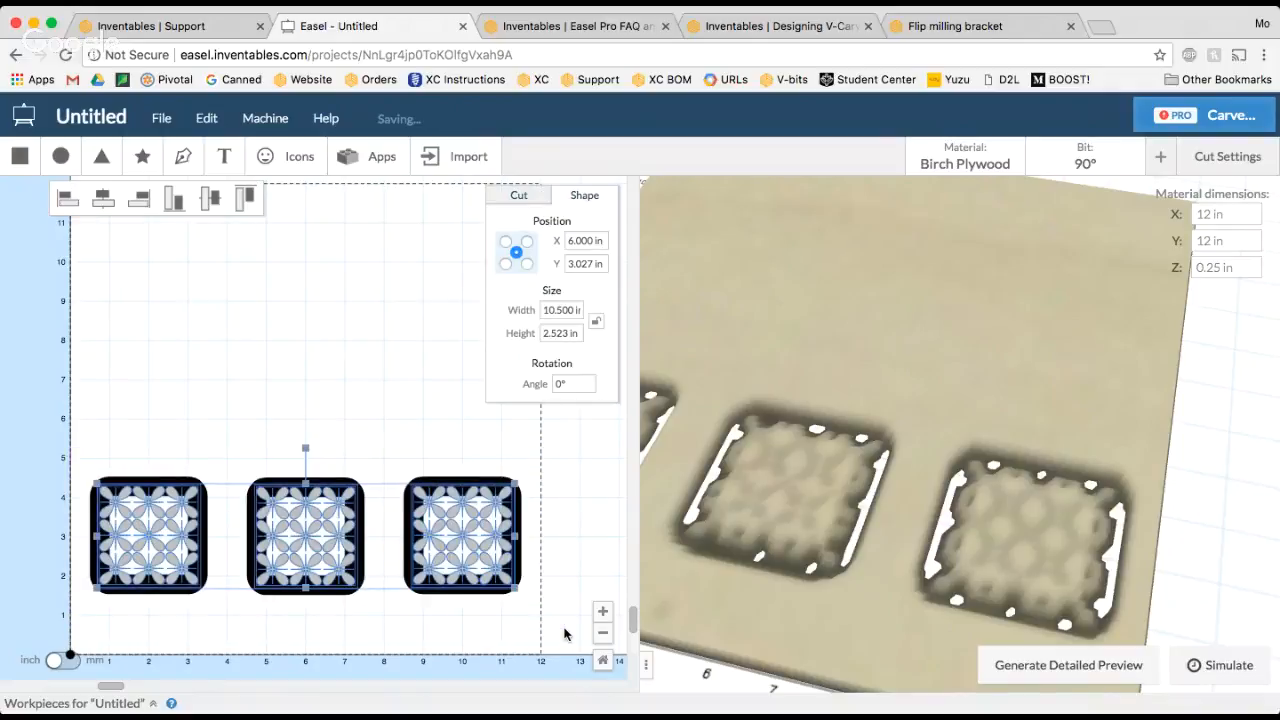
left_click(603, 633)
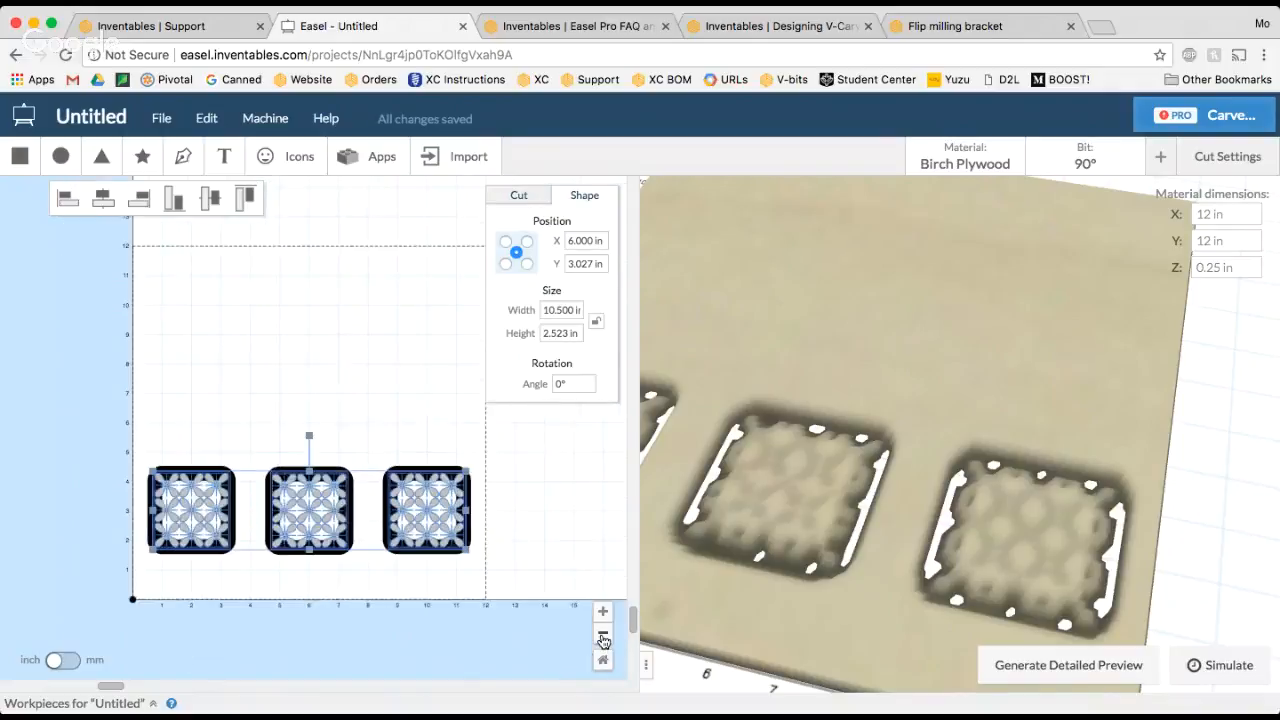
left_click(603, 634)
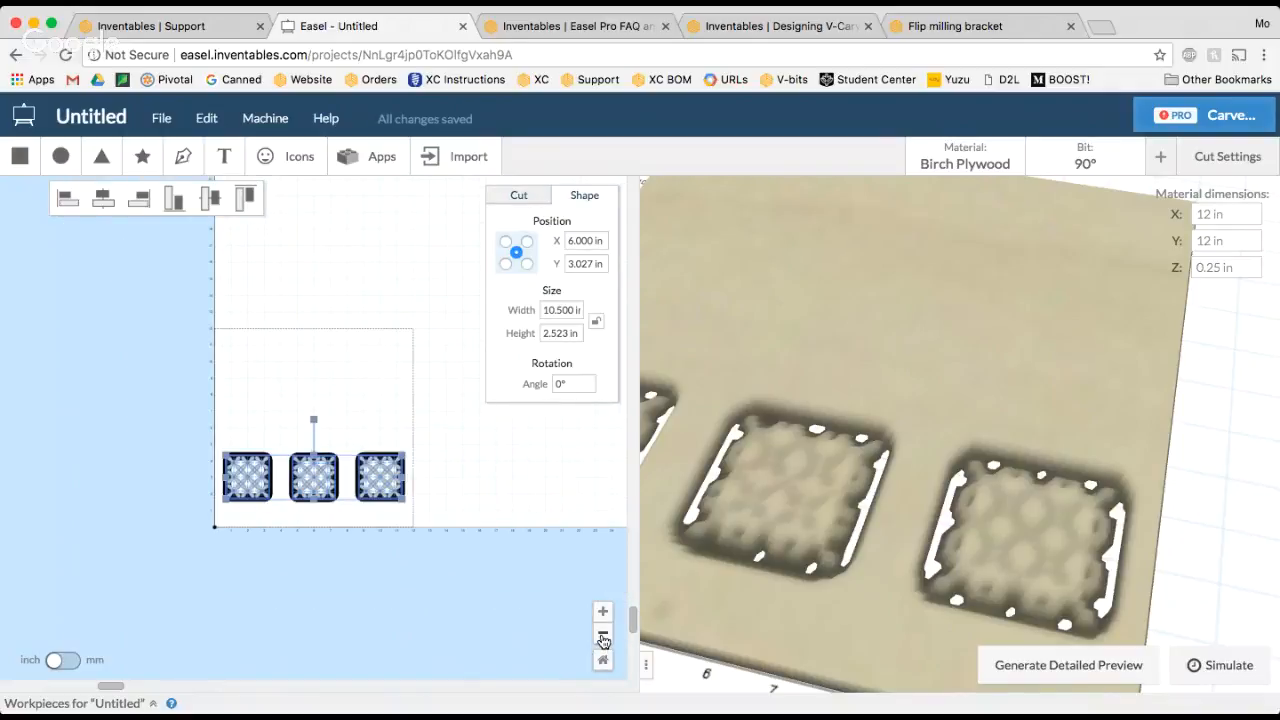
key("super+d")
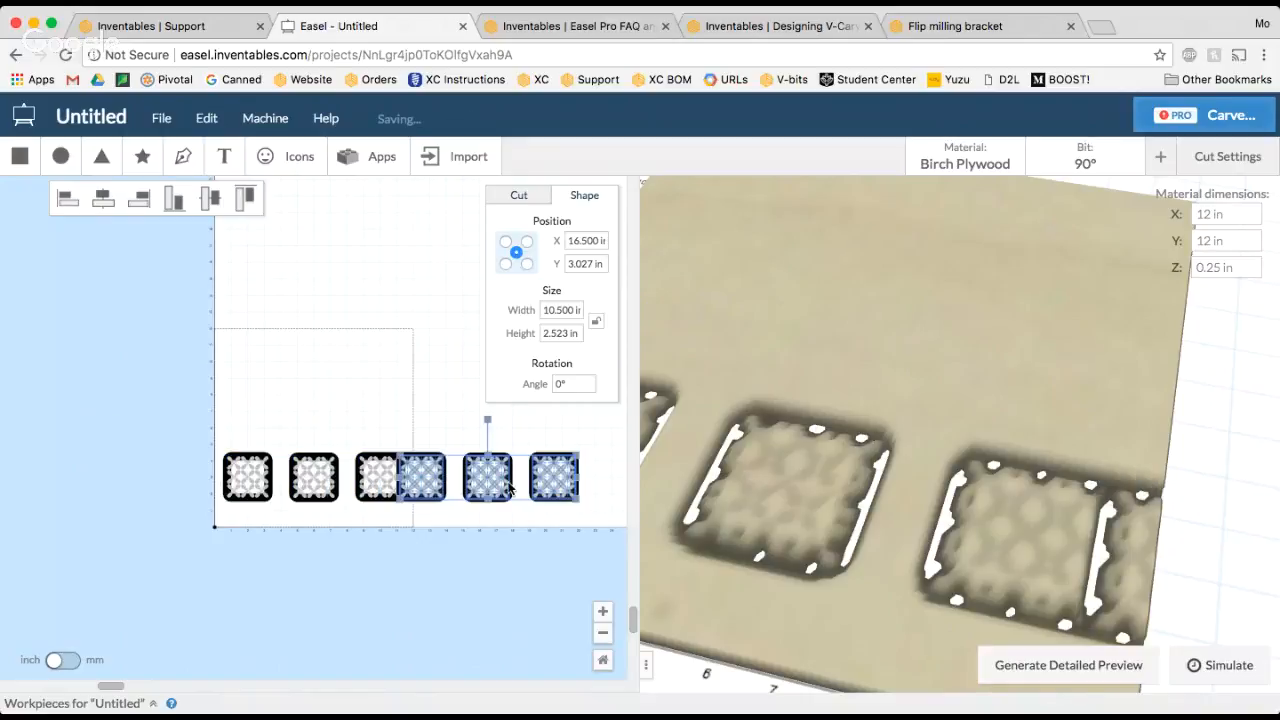
left_click_drag(498, 470, 326, 412)
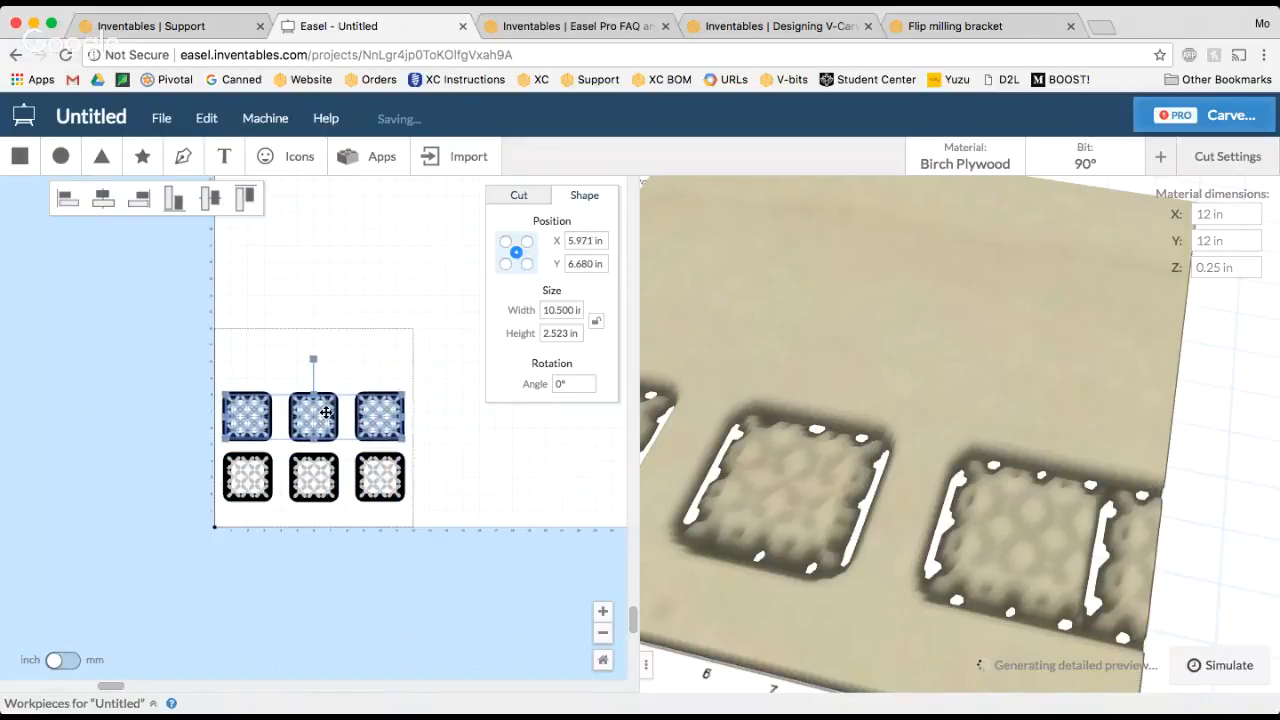
left_click(603, 614)
left_click(603, 617)
left_click(603, 615)
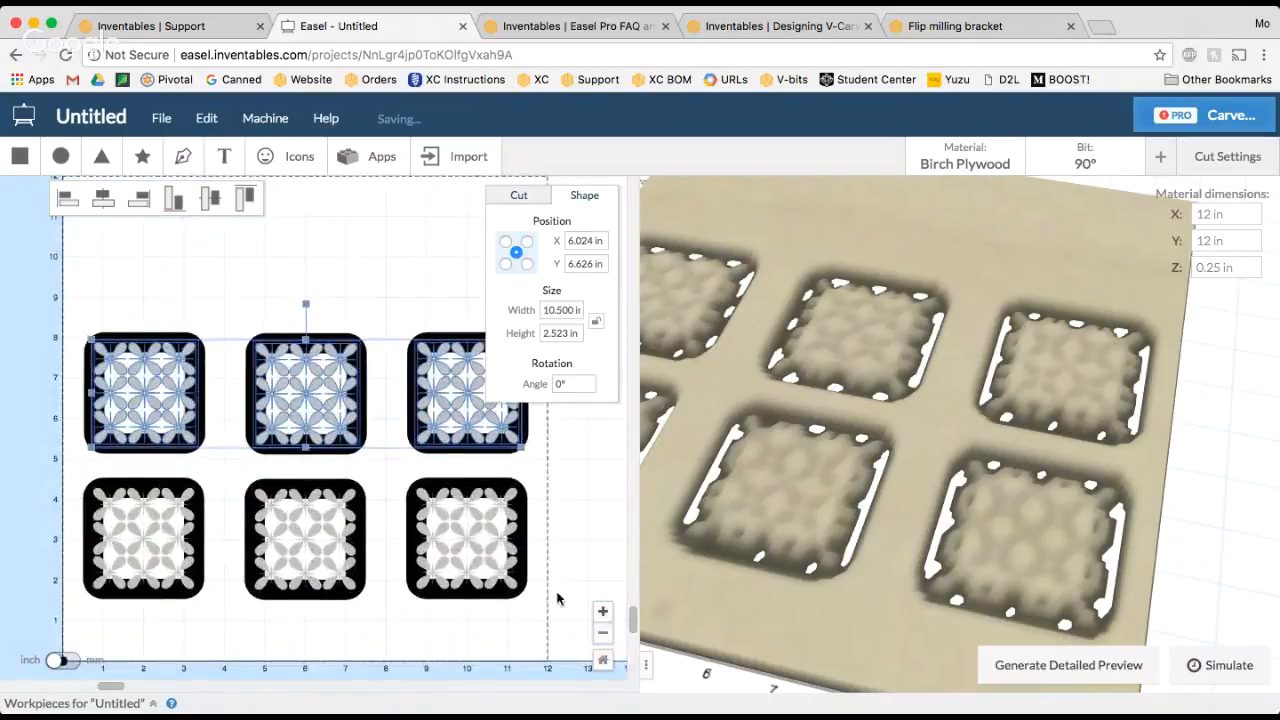
Step: Select the entire upper row of tiles and set its X position to 6 in
left_click(290, 278)
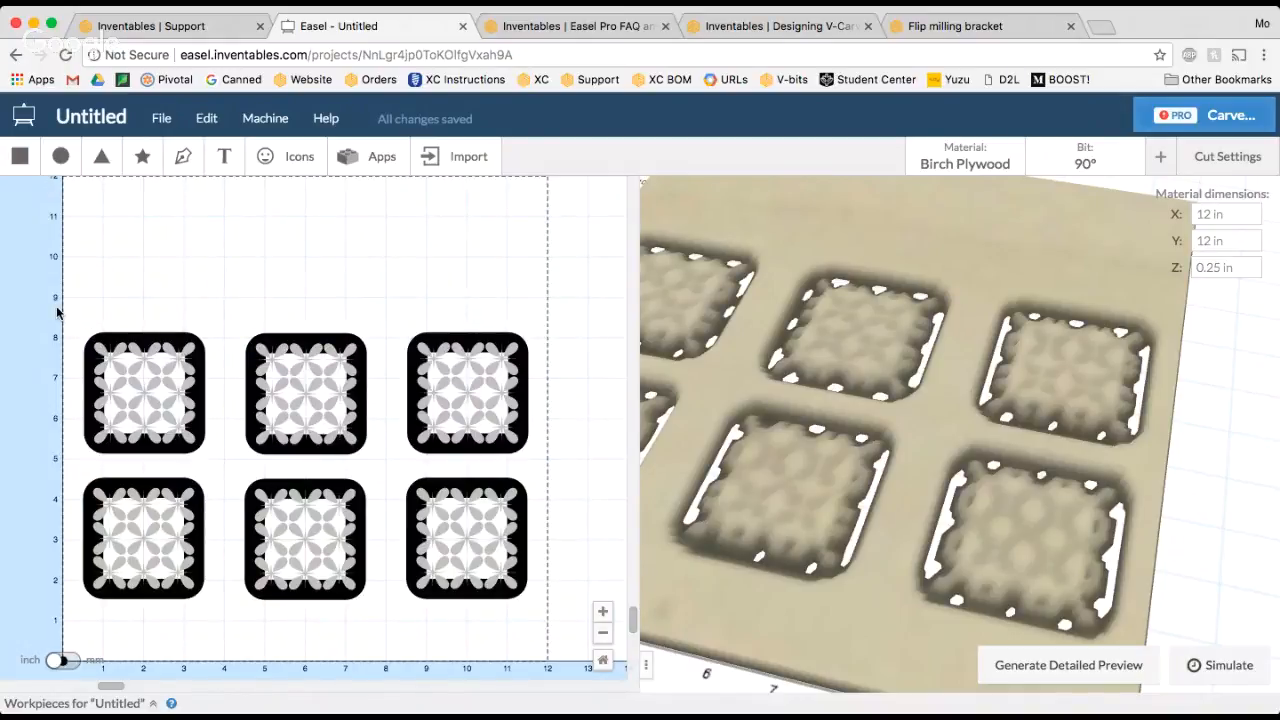
left_click_drag(58, 308, 551, 460)
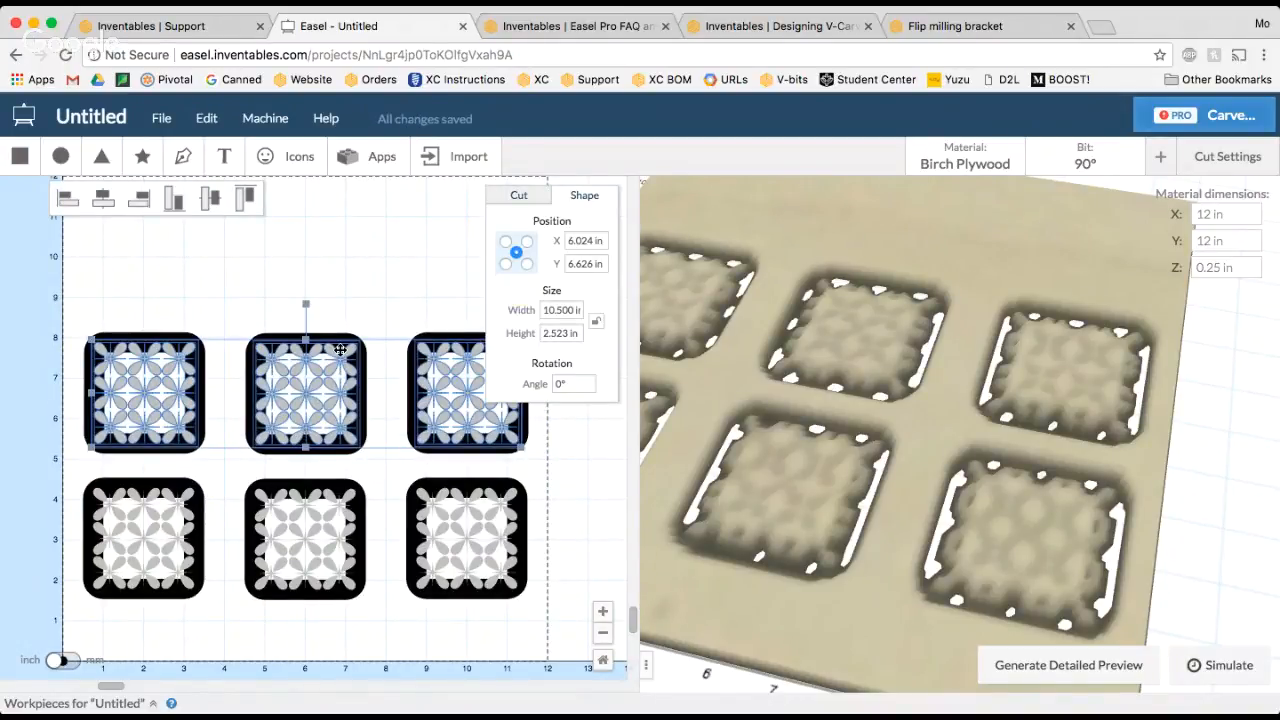
left_click(414, 300)
left_click_drag(97, 265, 548, 470)
left_click(581, 240)
type("6")
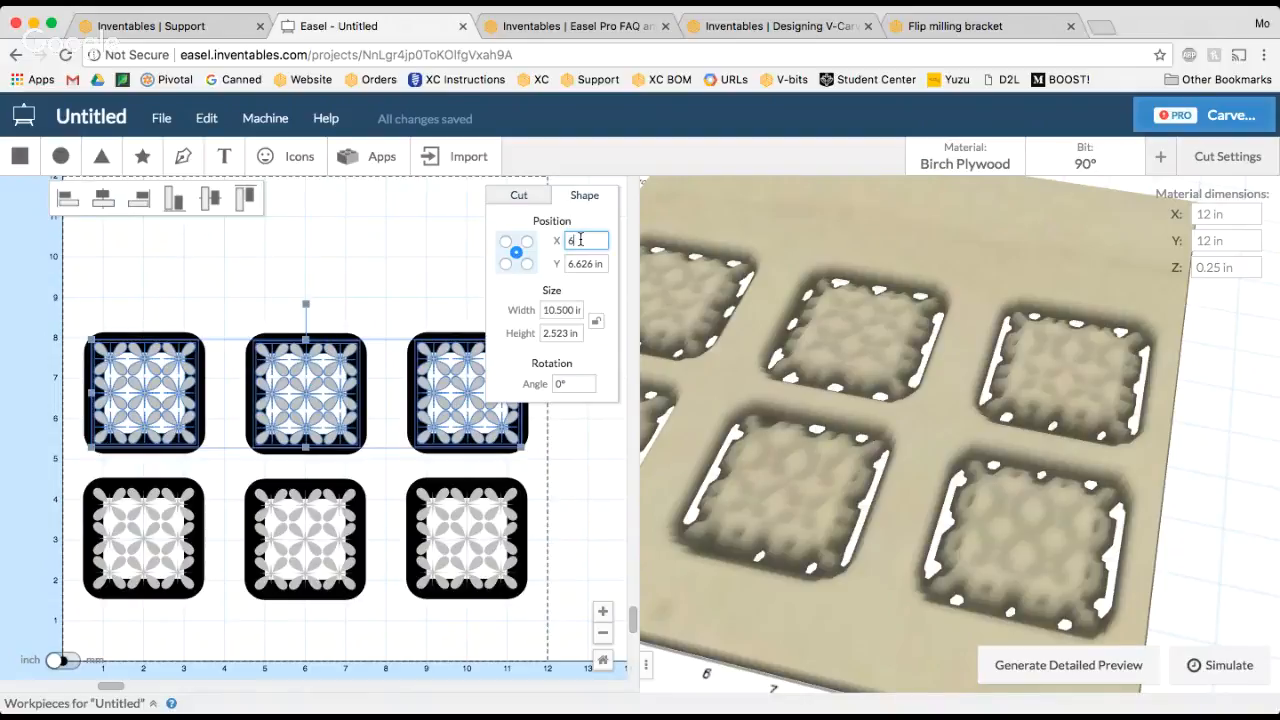
key("Return")
left_click(277, 261)
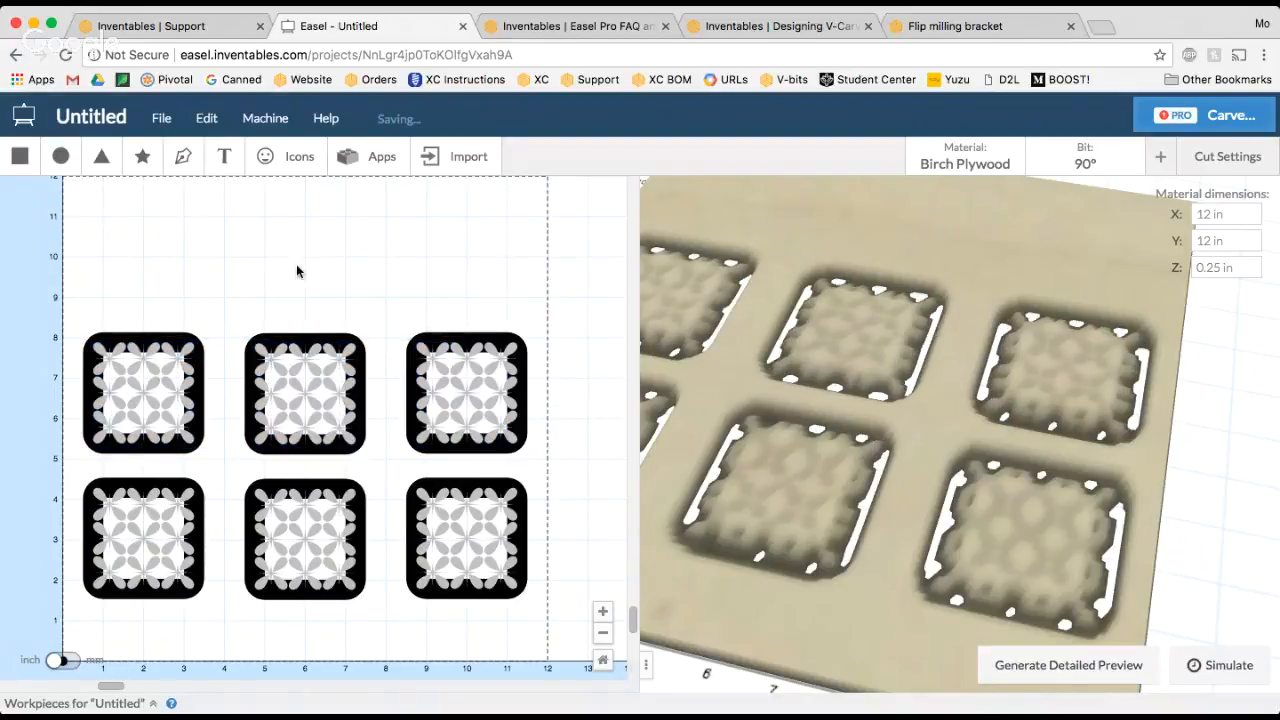
Step: Select the middle, left and right columns of tiles in turn to check that each pair shares a centre
left_click_drag(297, 267, 335, 632)
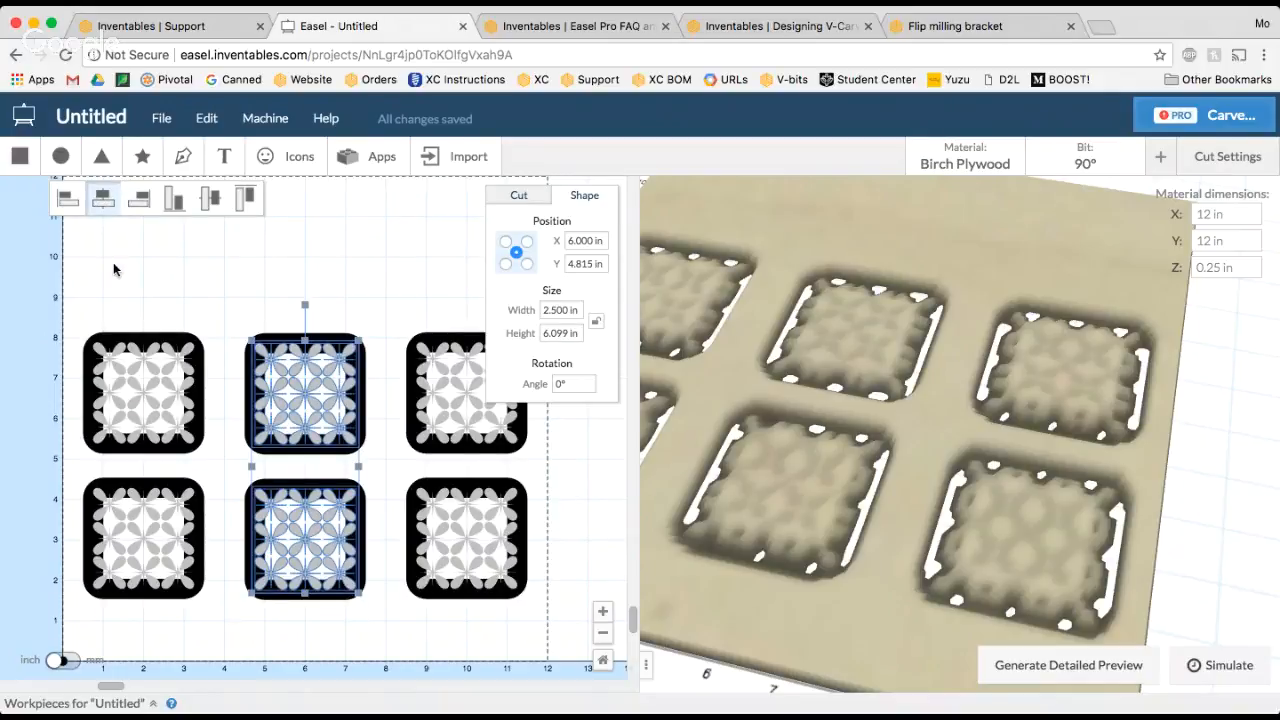
left_click_drag(113, 268, 168, 622)
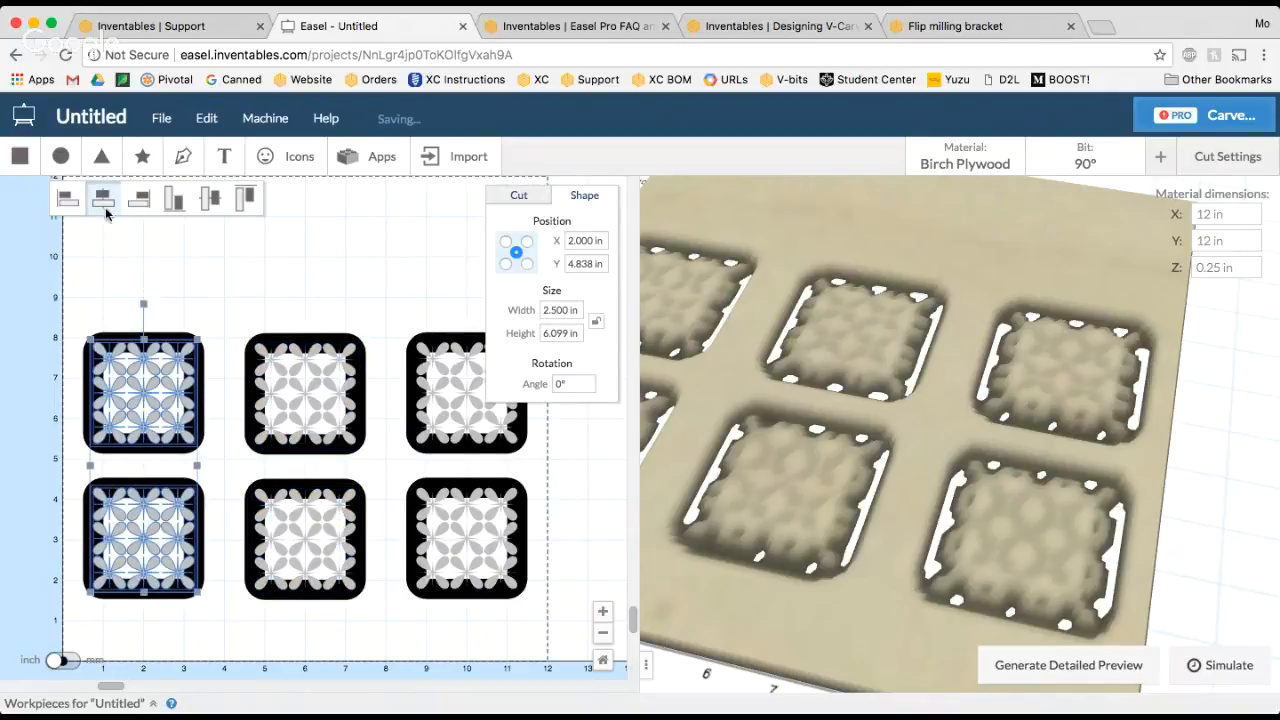
left_click_drag(414, 307, 452, 563)
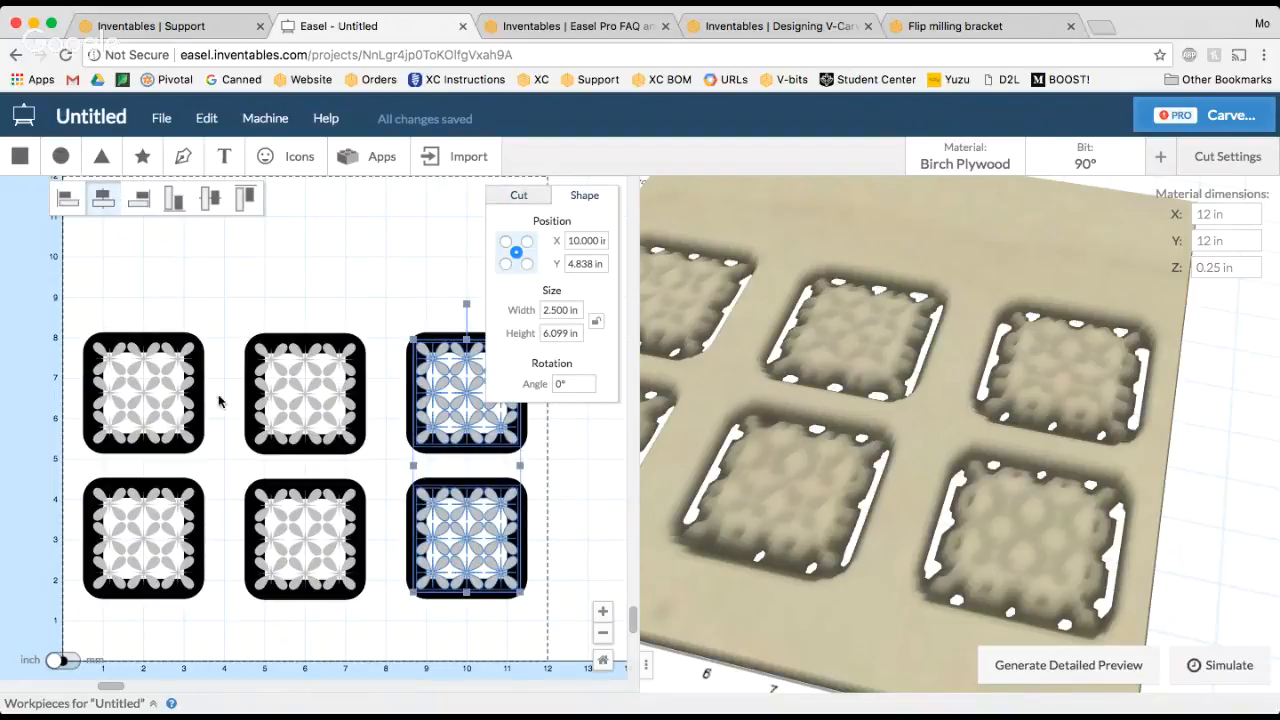
Step: Delete the entire upper row of three outlined tiles
left_click_drag(30, 384, 558, 420)
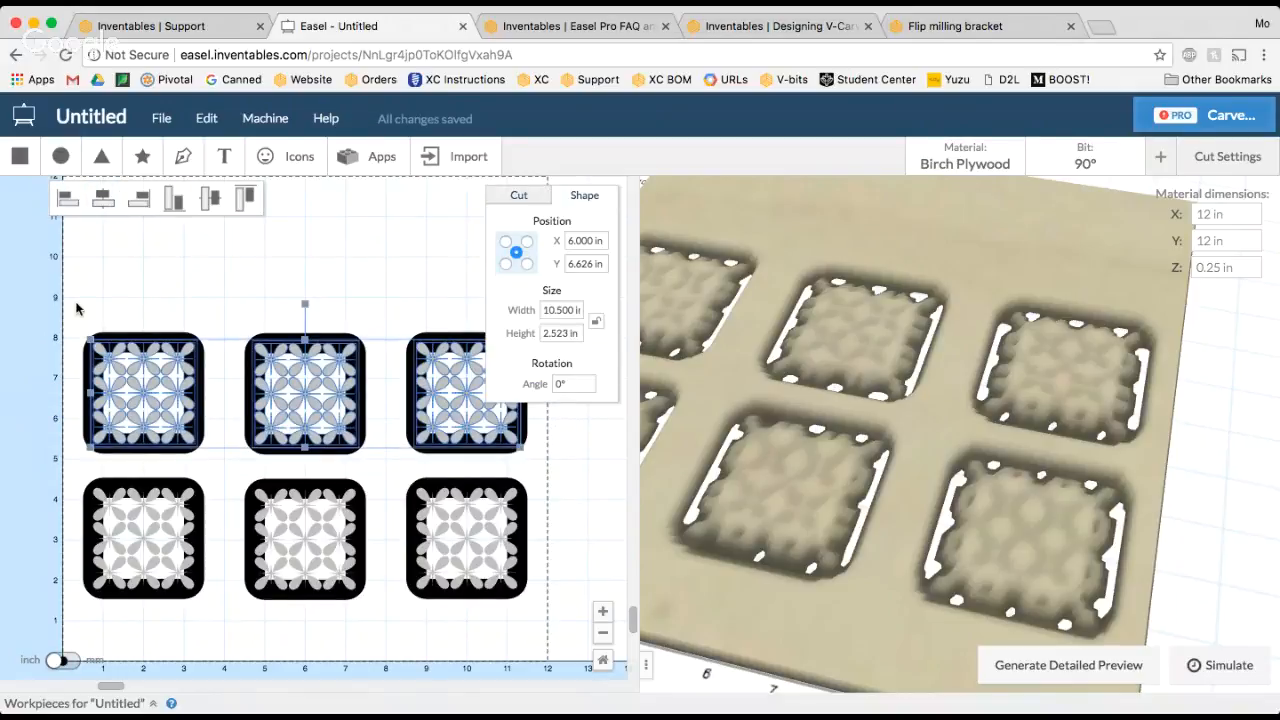
left_click_drag(84, 250, 600, 455)
key("Delete")
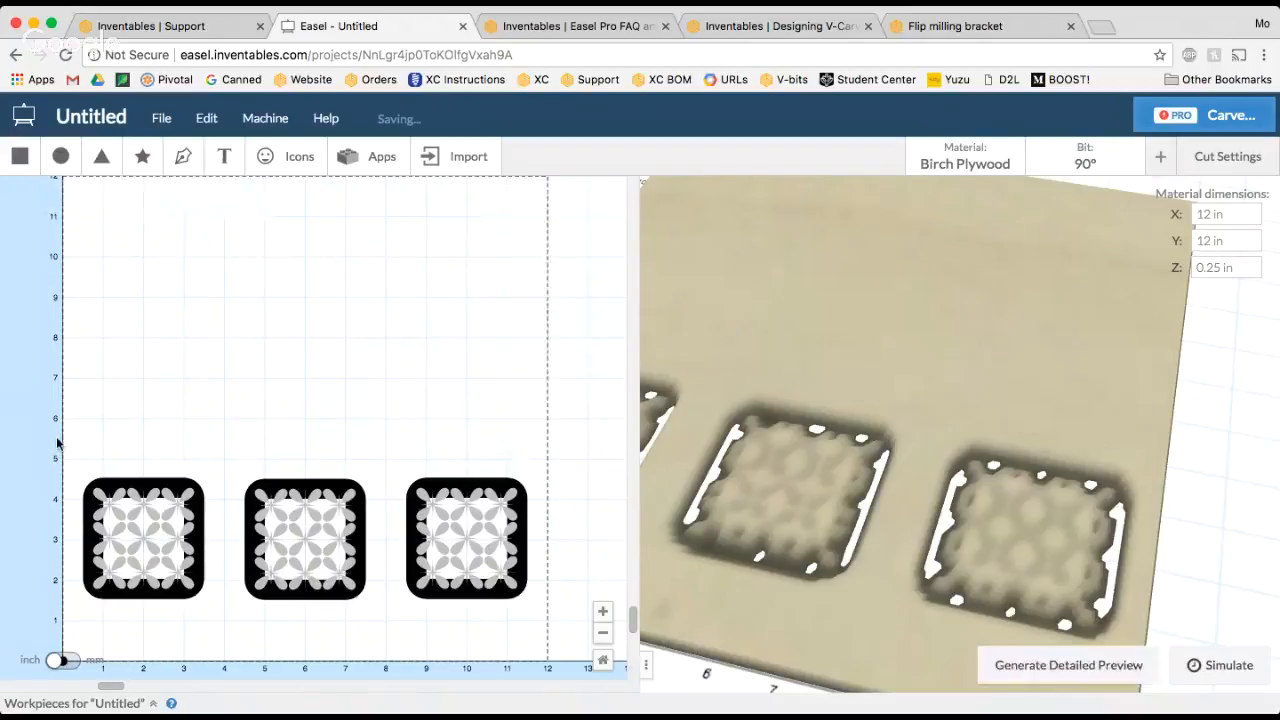
Step: Align the three outlined tiles on their vertical centres and paste a copy of the row above them, at about Y 6.59 in
left_click_drag(60, 446, 562, 622)
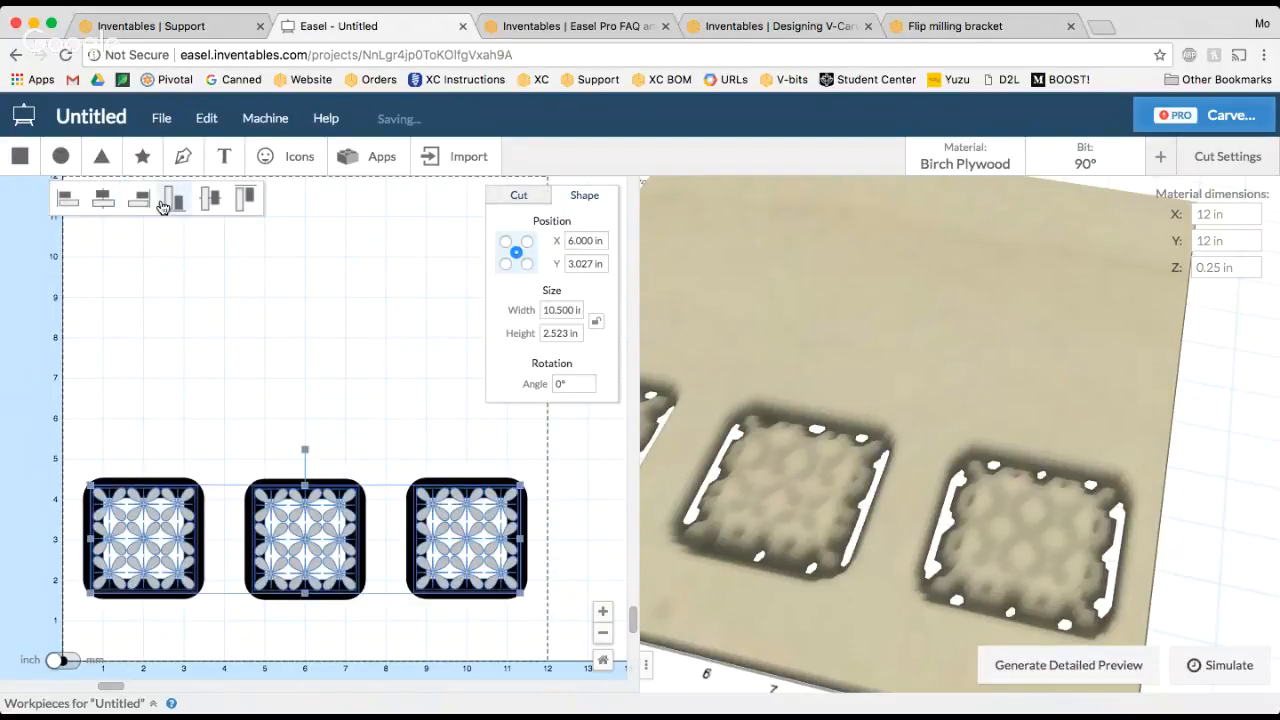
left_click(208, 206)
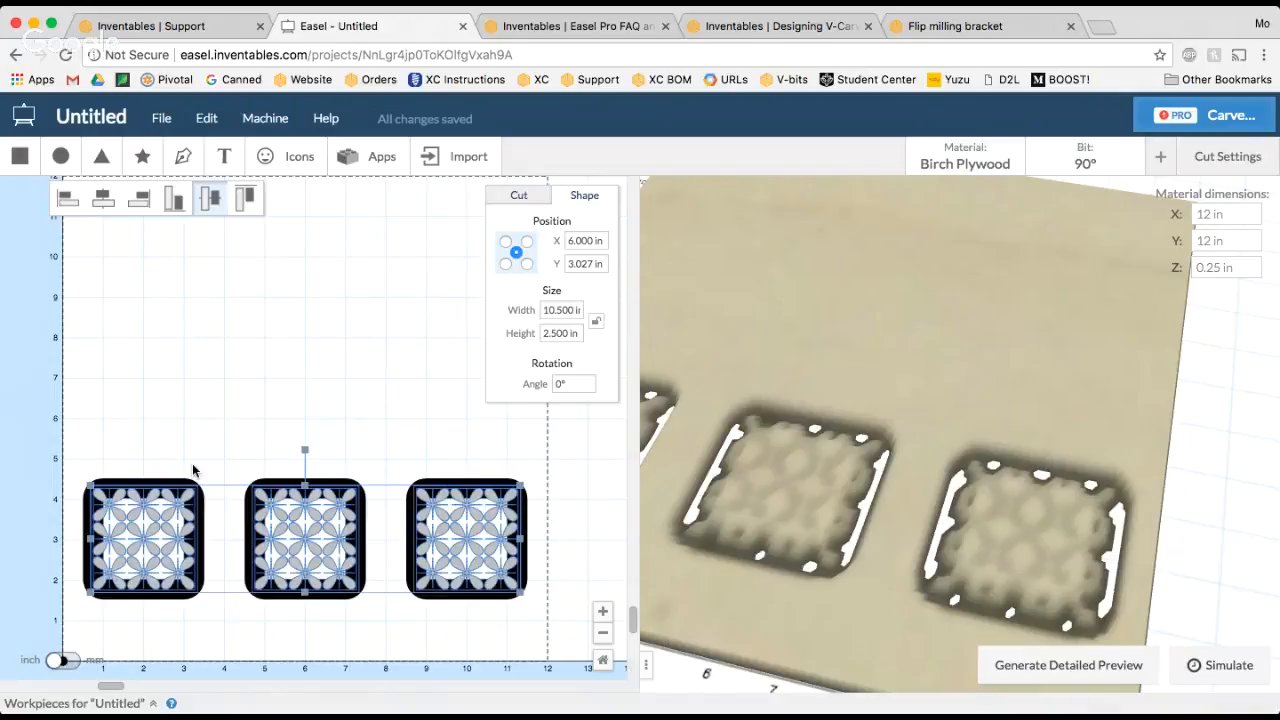
key("super+c")
key("super+v")
left_click_drag(560, 540, 132, 397)
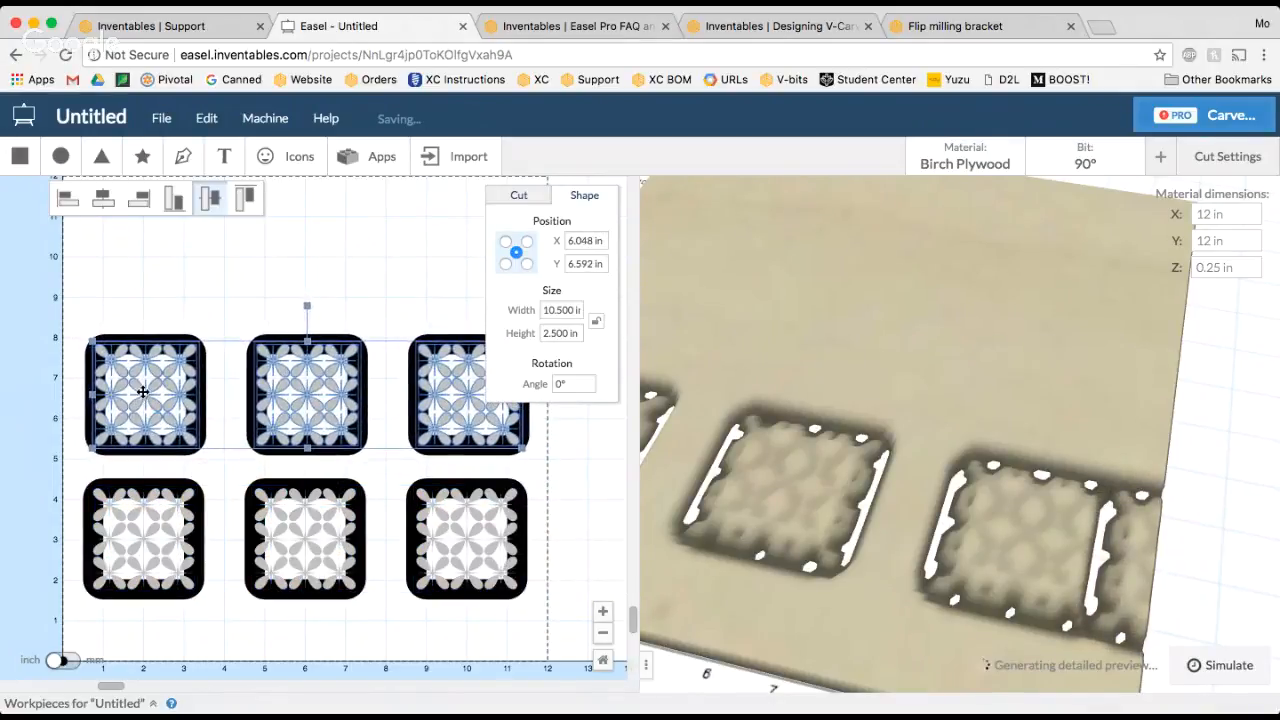
Step: Set the X position of the copied upper row to 6 in
left_click(586, 240)
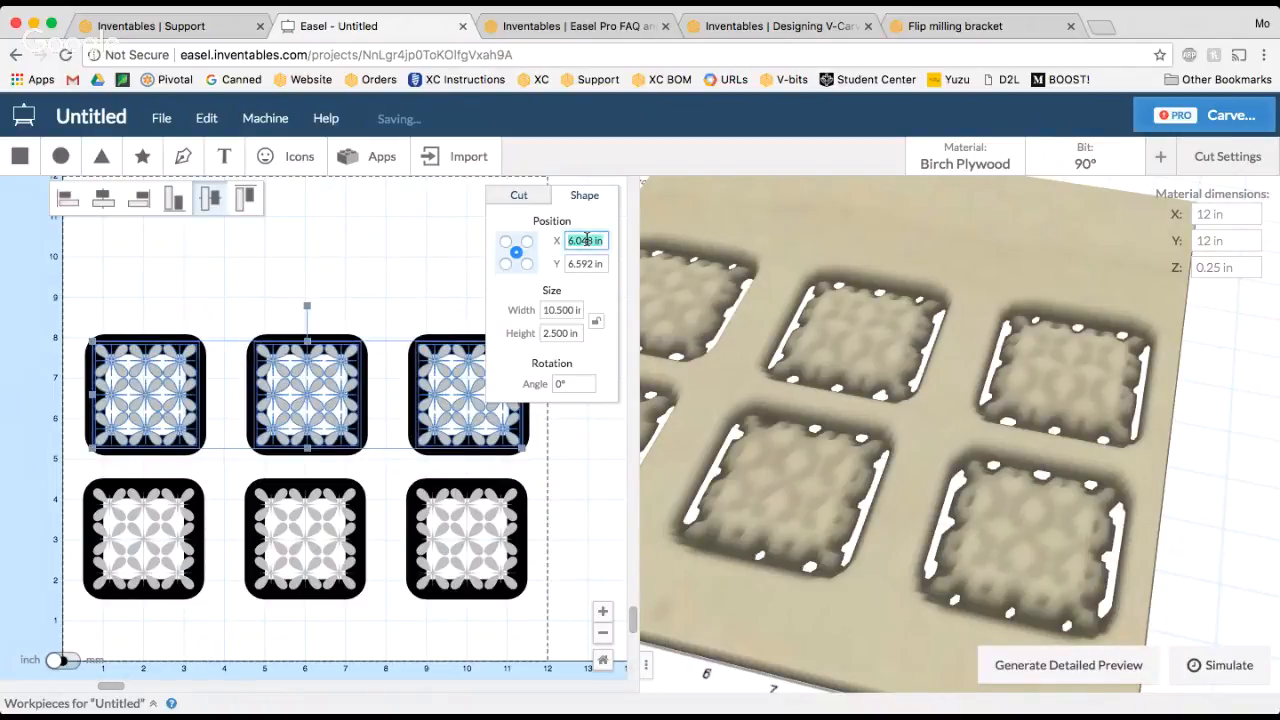
type("6")
key("Return")
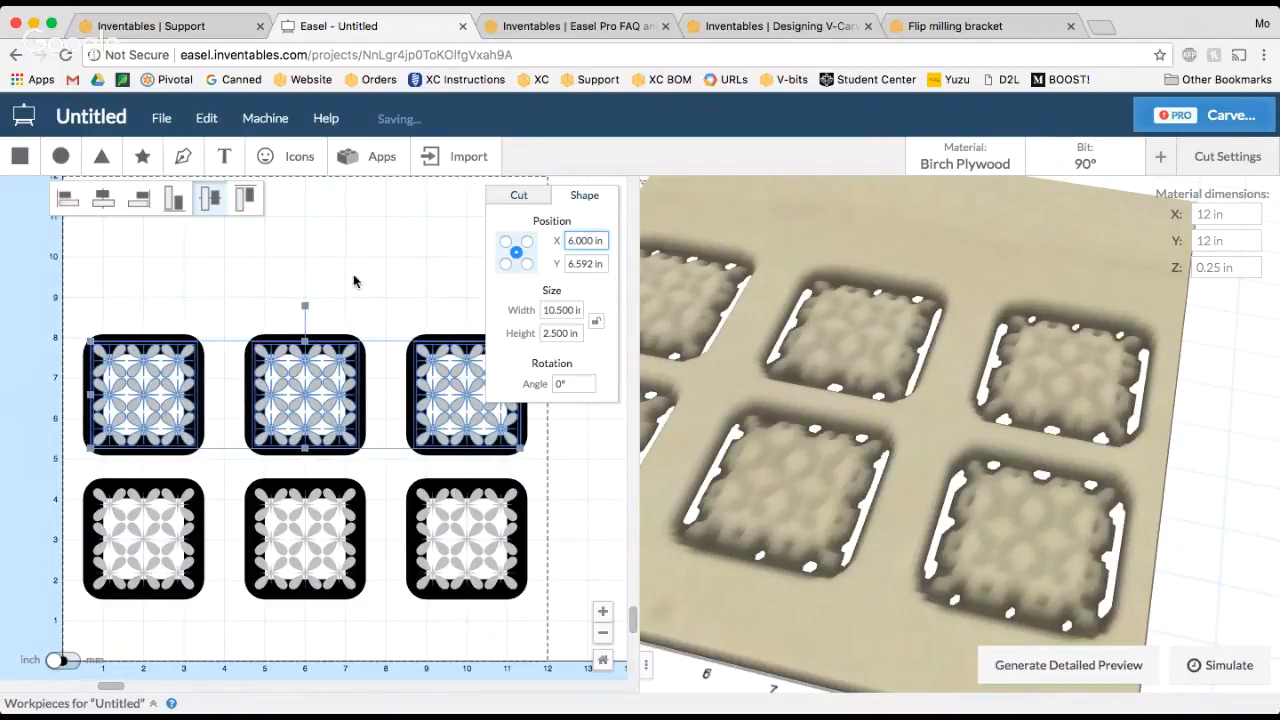
left_click(332, 279)
Step: Check the horizontal alignment of the upper and lower tiles in the middle column
left_click_drag(62, 337, 545, 460)
left_click_drag(306, 283, 326, 690)
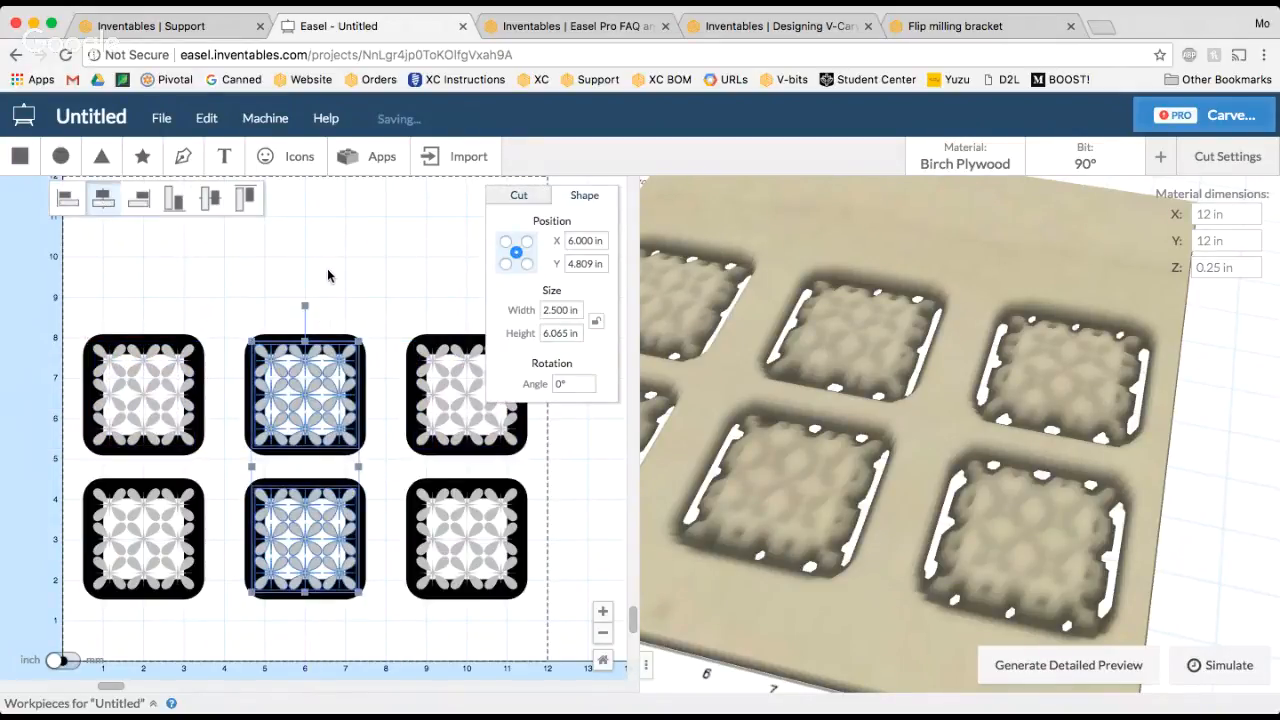
left_click(328, 276)
scroll(345, 345, "down", 2)
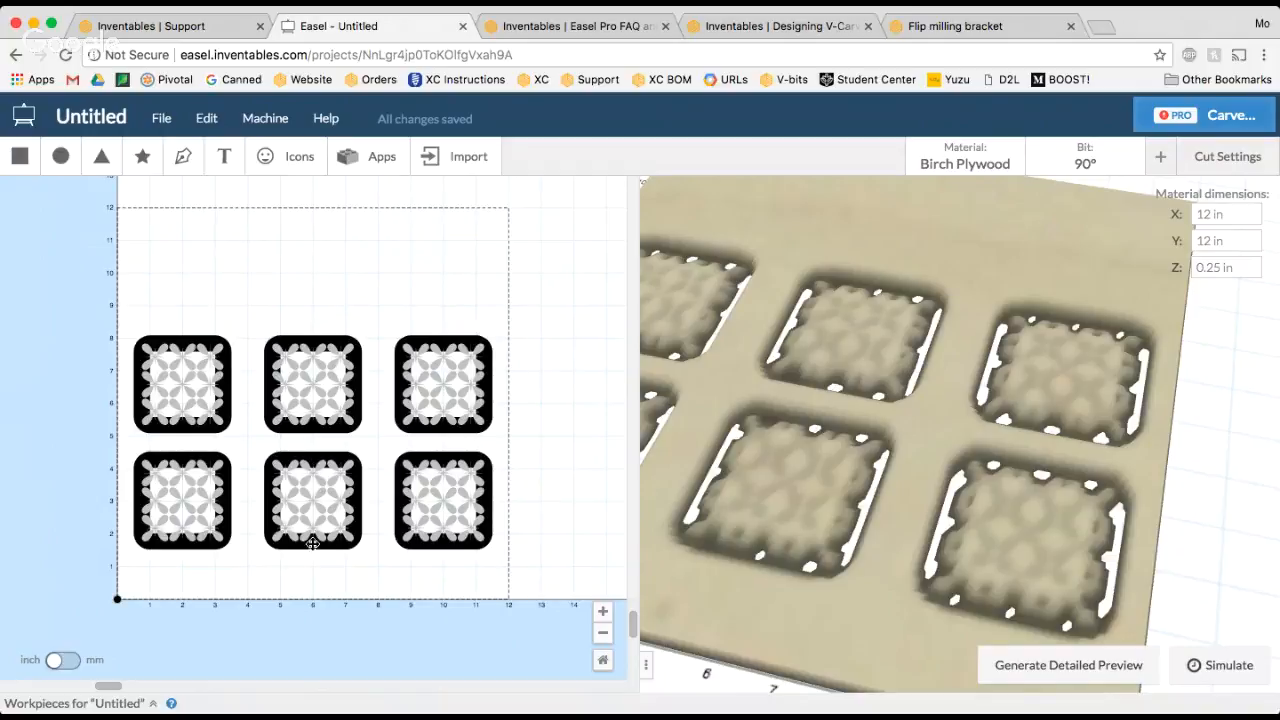
Step: Delete the leaf patterns from the upper and lower tiles in the third column, leaving their outlines in place
left_click(603, 613)
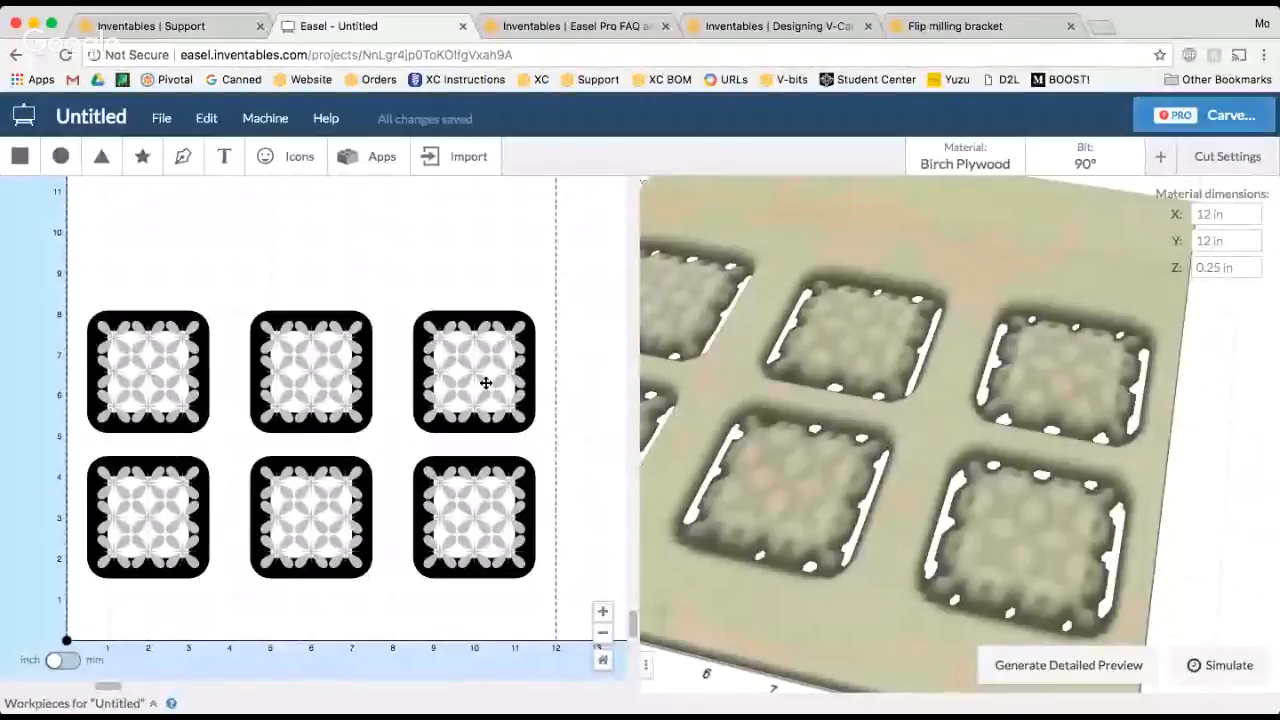
left_click(485, 383)
key("Delete")
left_click(493, 513)
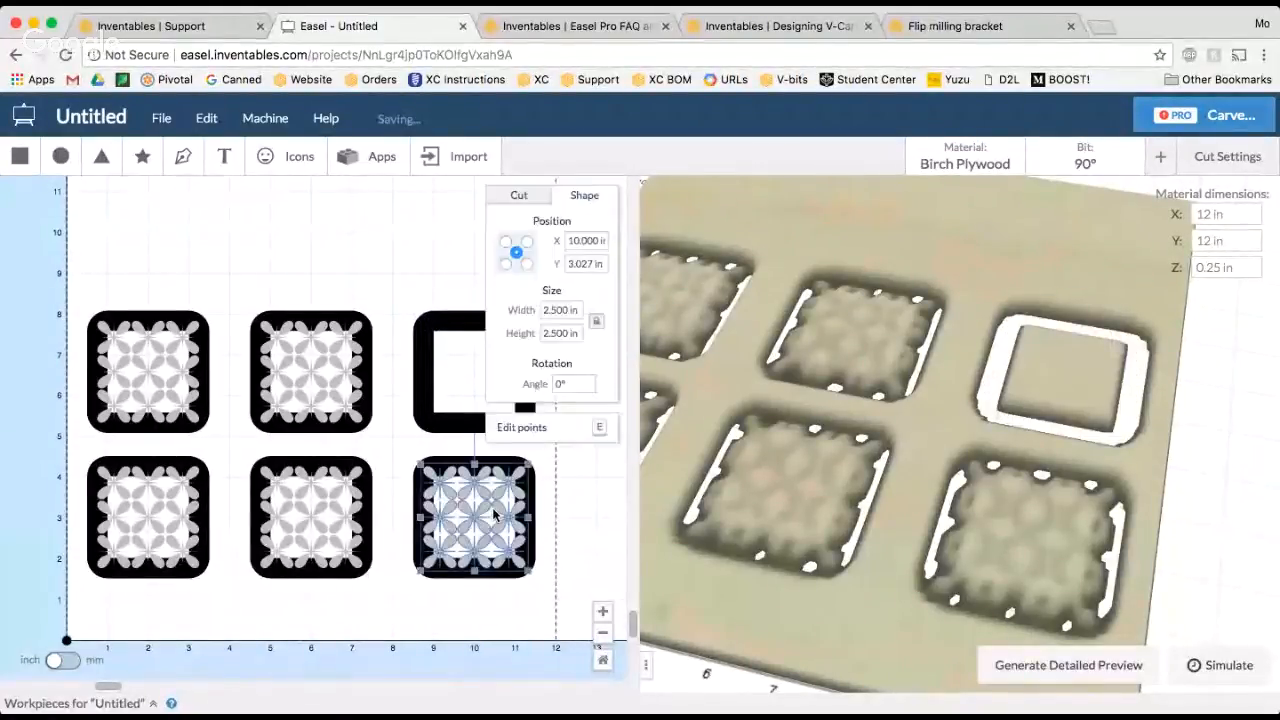
key("Delete")
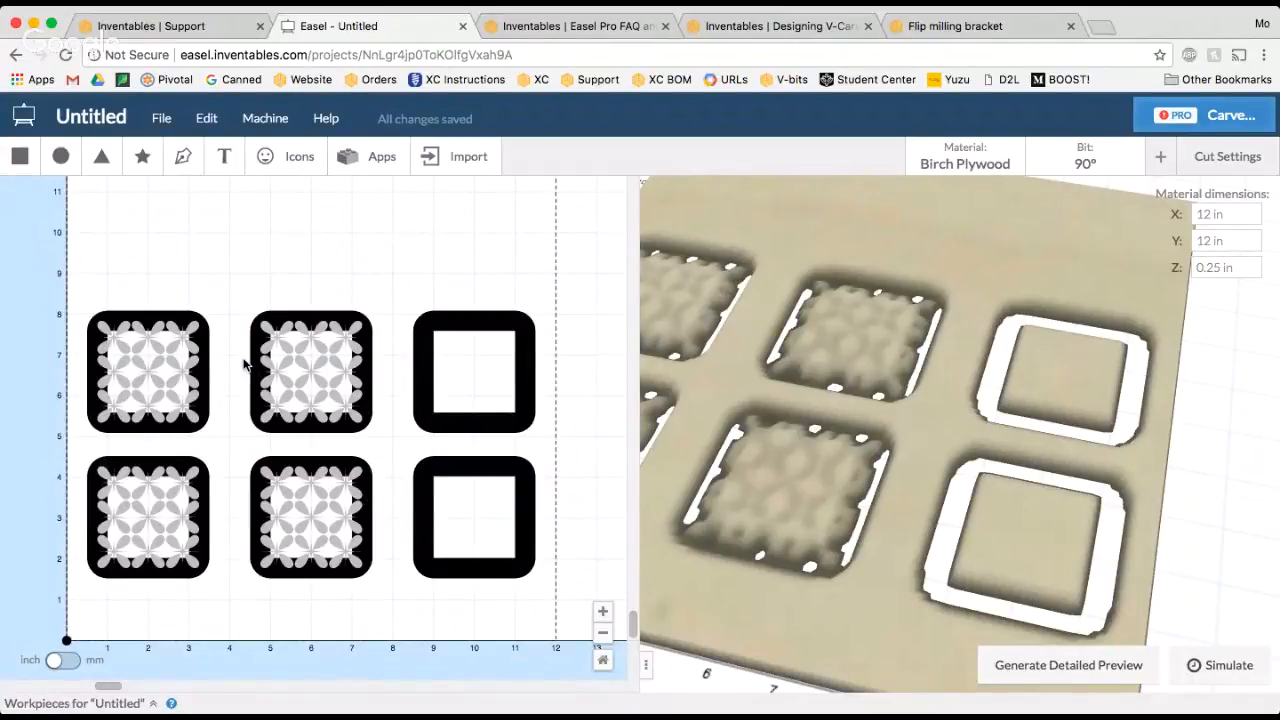
Step: Browse the featured typefaces in the Font Library to examine which fonts can be installed
left_click(224, 157)
scroll(285, 283, "up", 3)
scroll(283, 280, "up", 2)
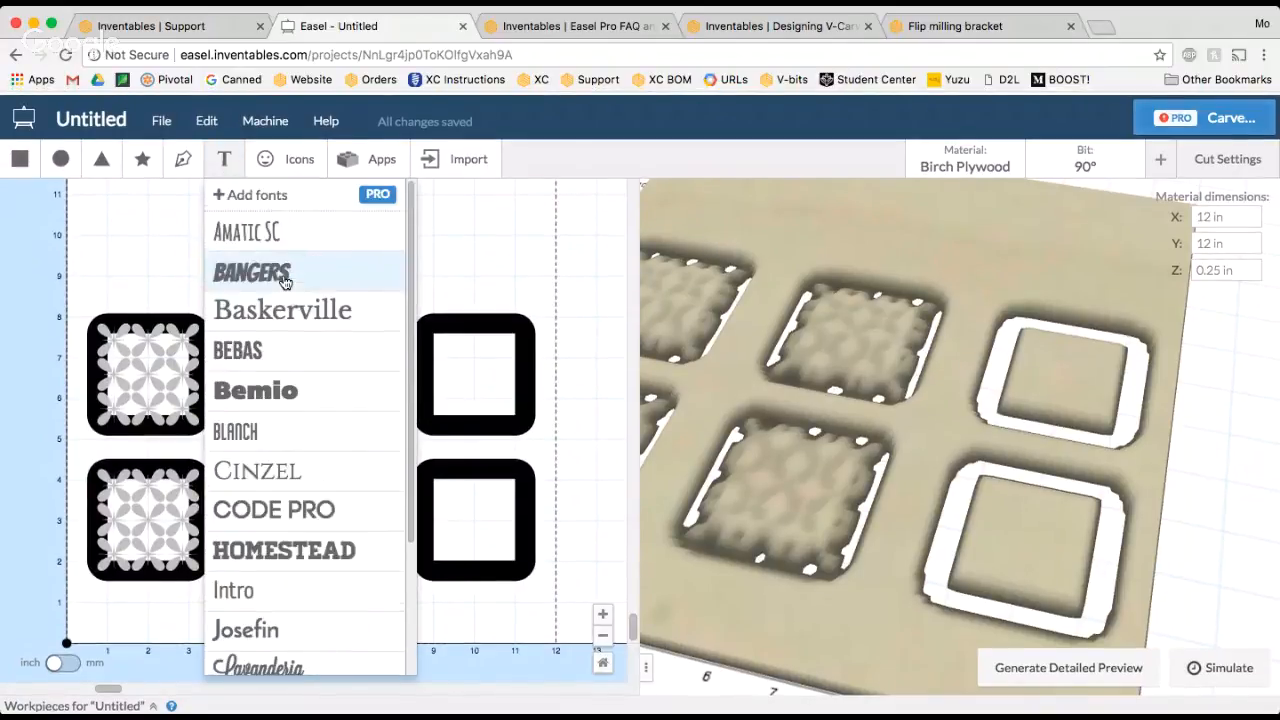
left_click(290, 193)
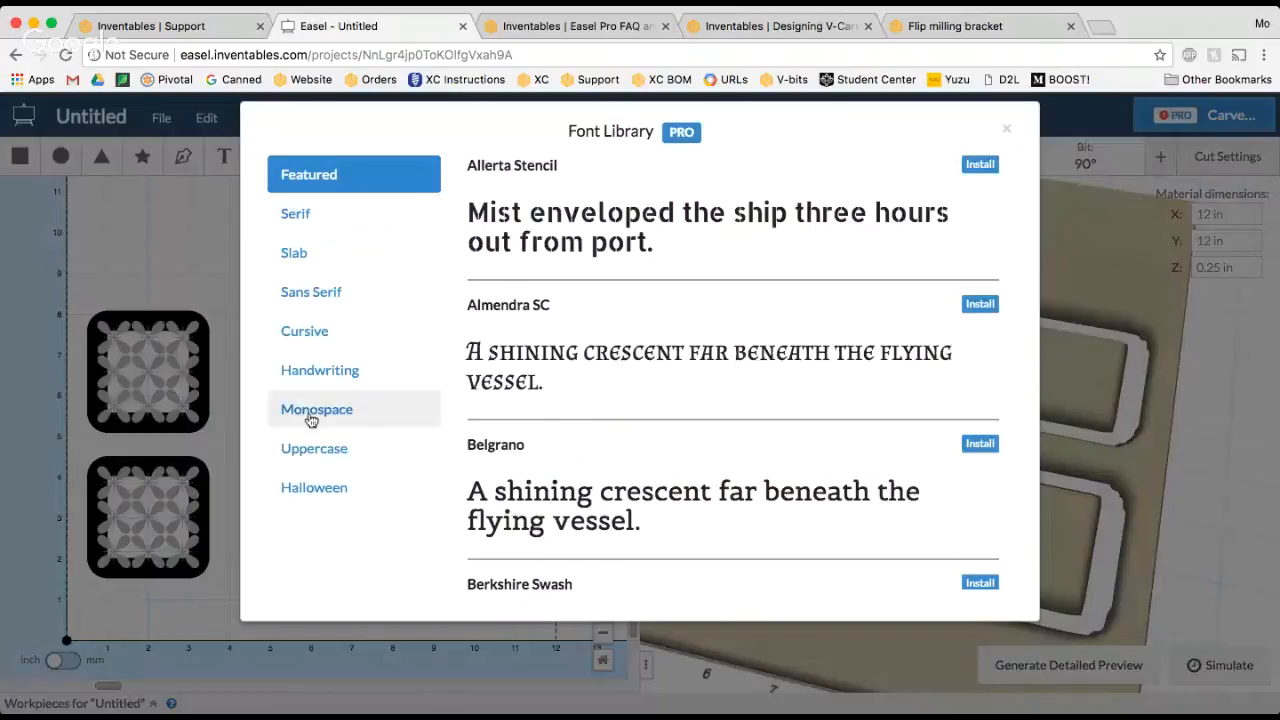
scroll(684, 396, "down", 8)
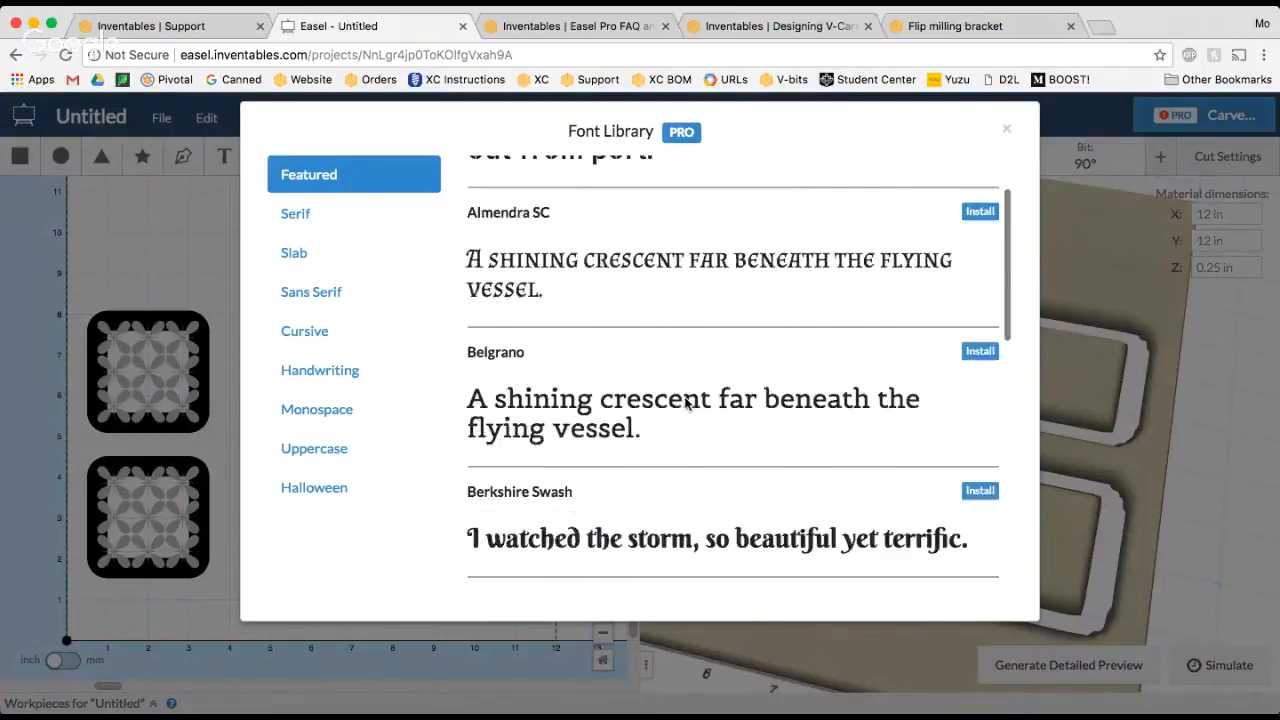
scroll(685, 398, "down", 2)
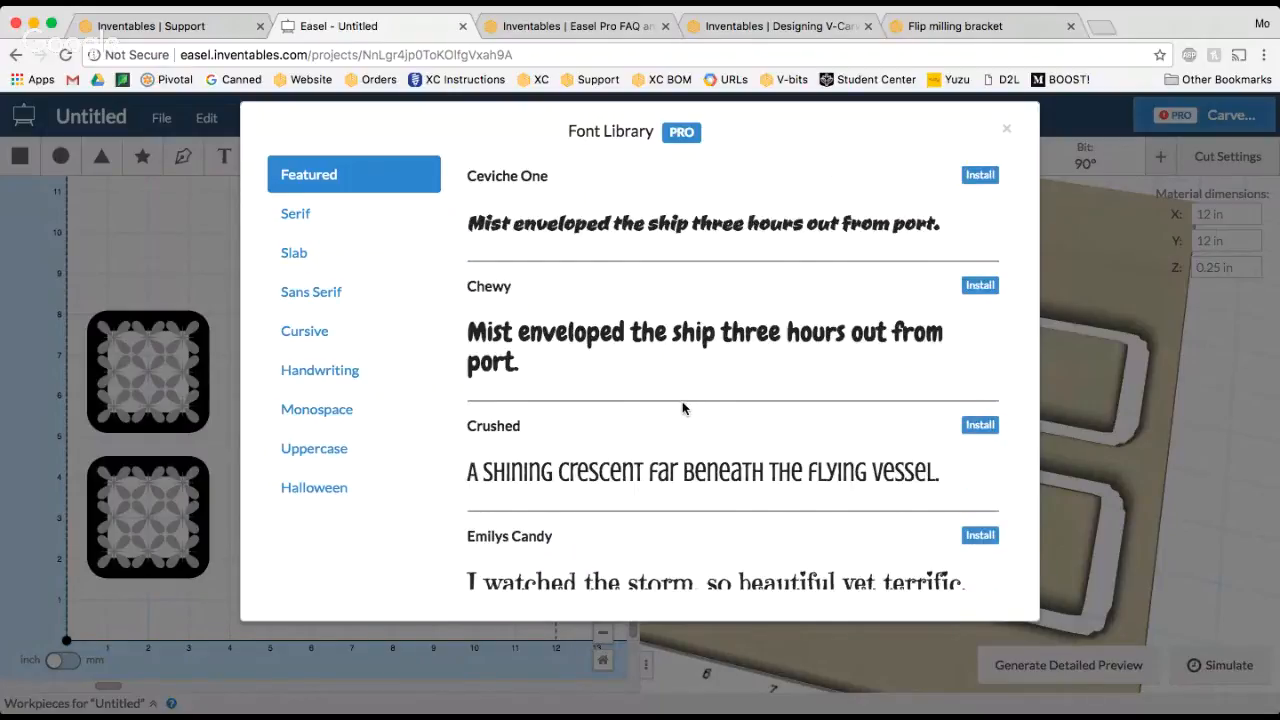
scroll(683, 408, "down", 6)
scroll(683, 405, "down", 3)
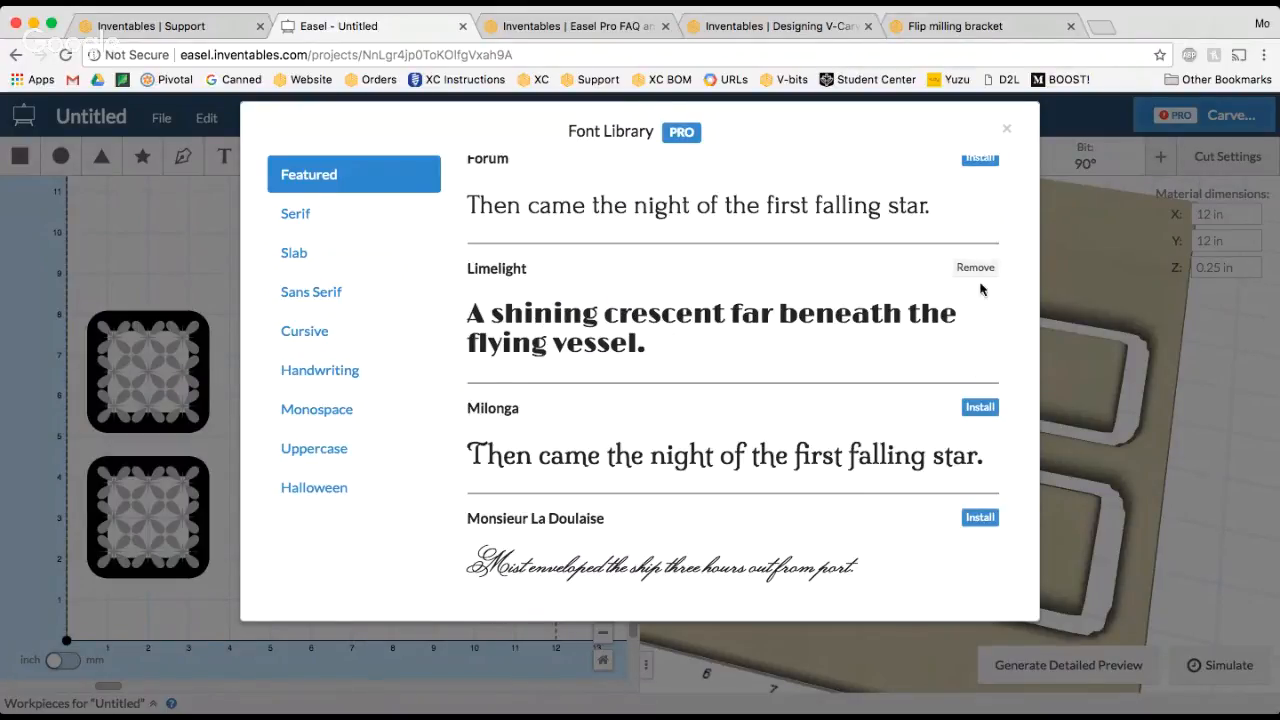
left_click(1006, 131)
Step: Add the text "tiny" in the Limelight font, about 2.1 in wide and 1.3 in high, inside the lower outline of the third column
left_click(224, 156)
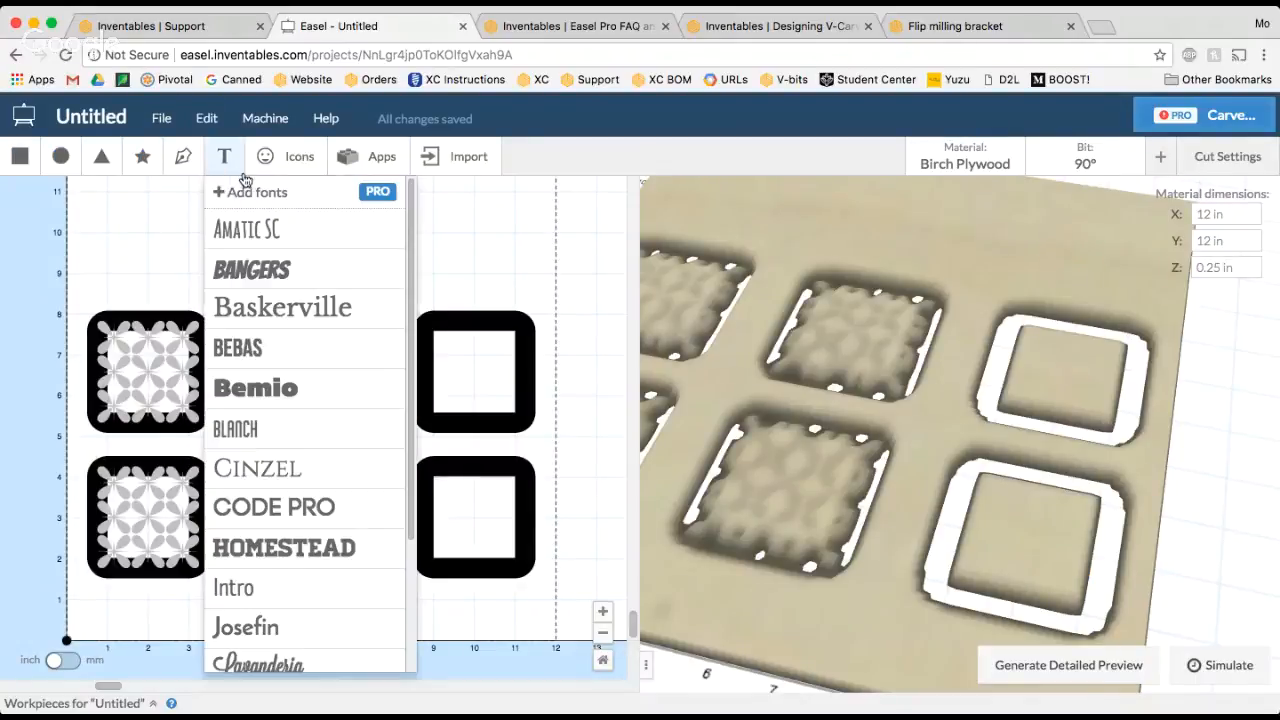
scroll(306, 465, "down", 2)
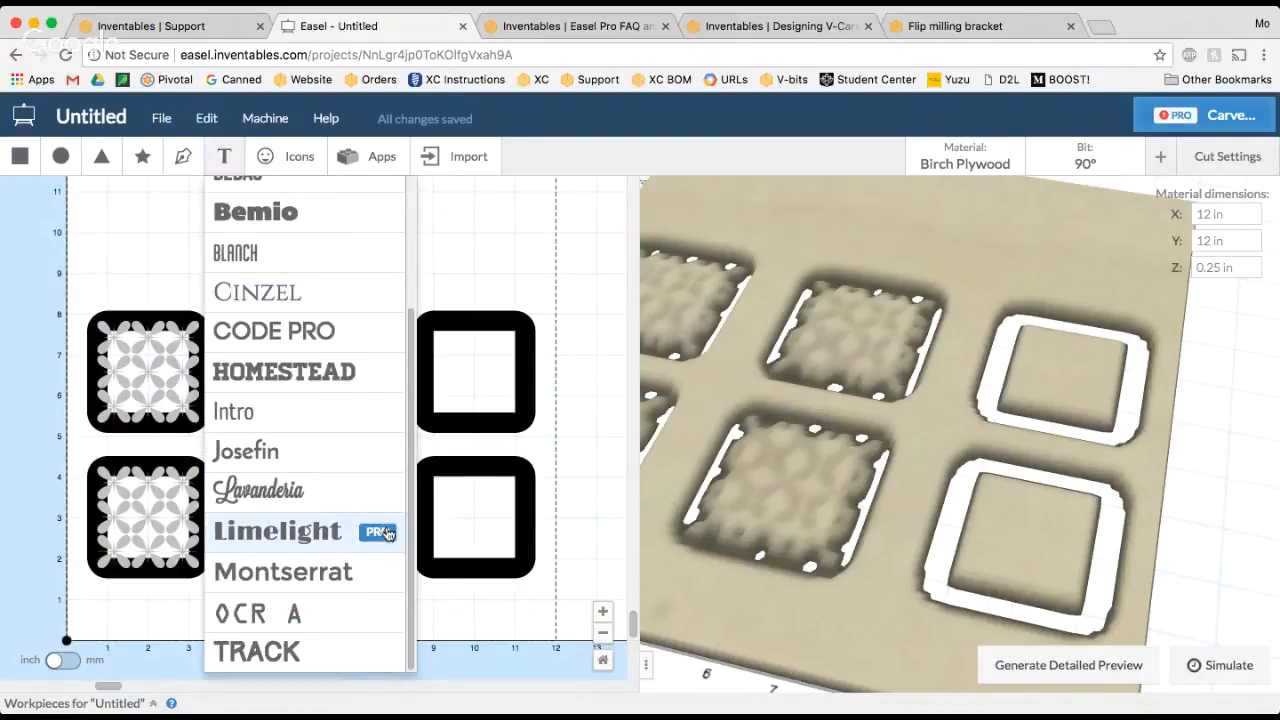
left_click(315, 545)
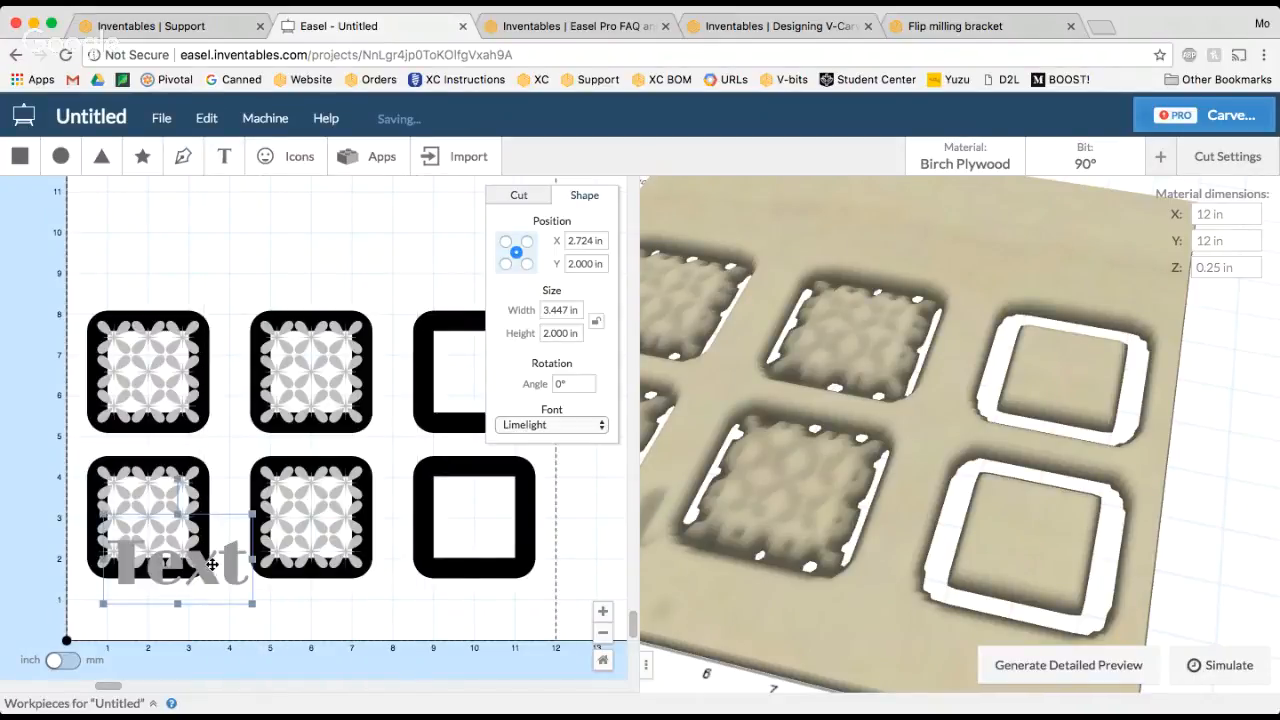
left_click_drag(212, 565, 329, 300)
double_click(310, 341)
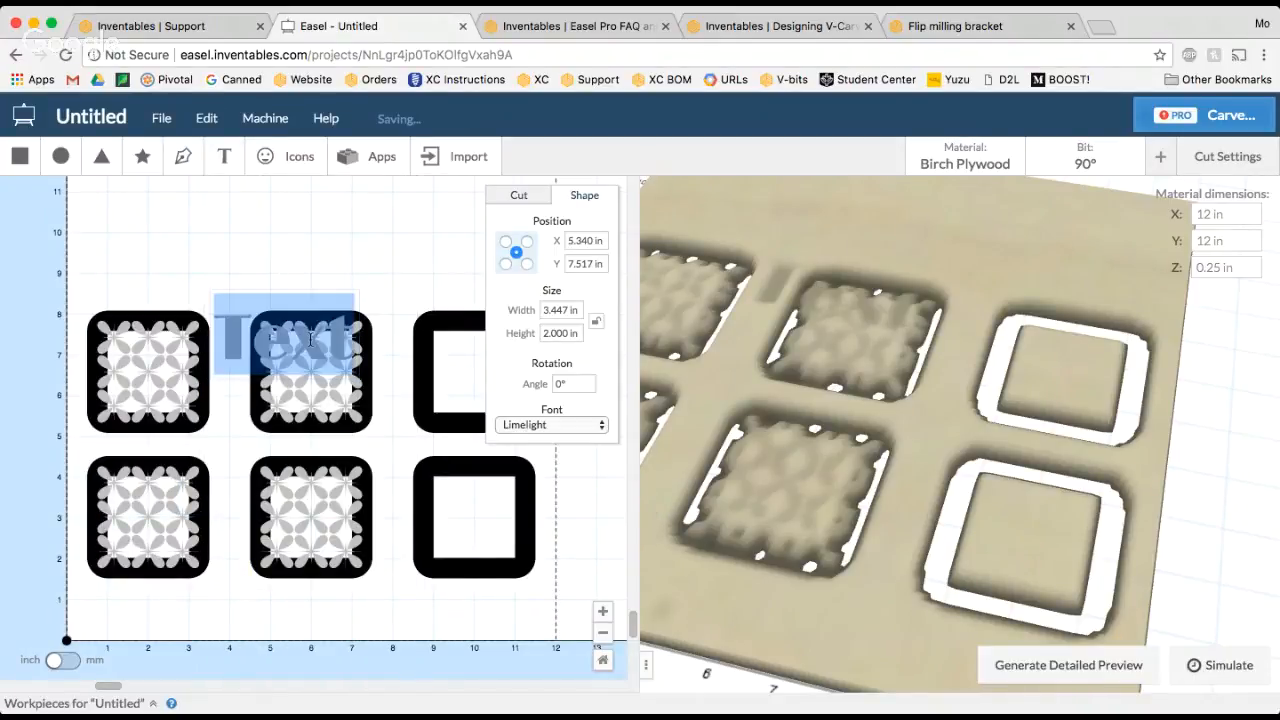
type("tiny")
left_click(315, 241)
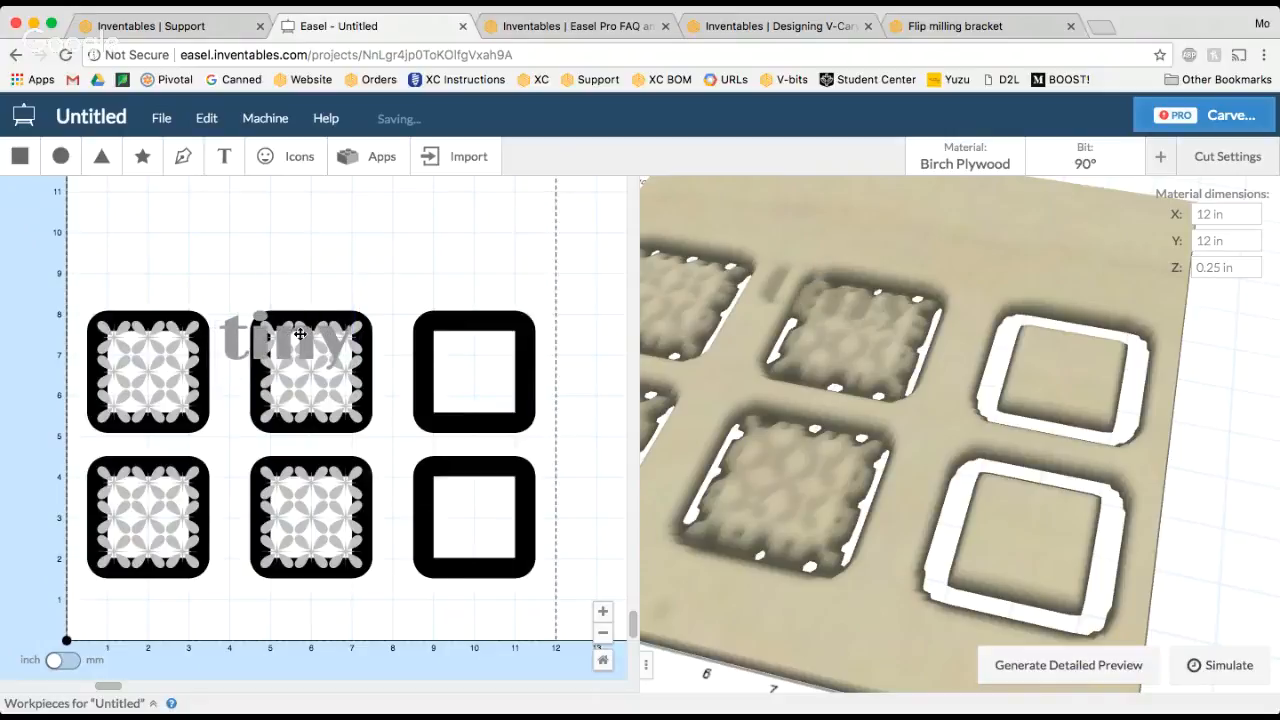
left_click(334, 299)
left_click_drag(334, 299, 508, 521)
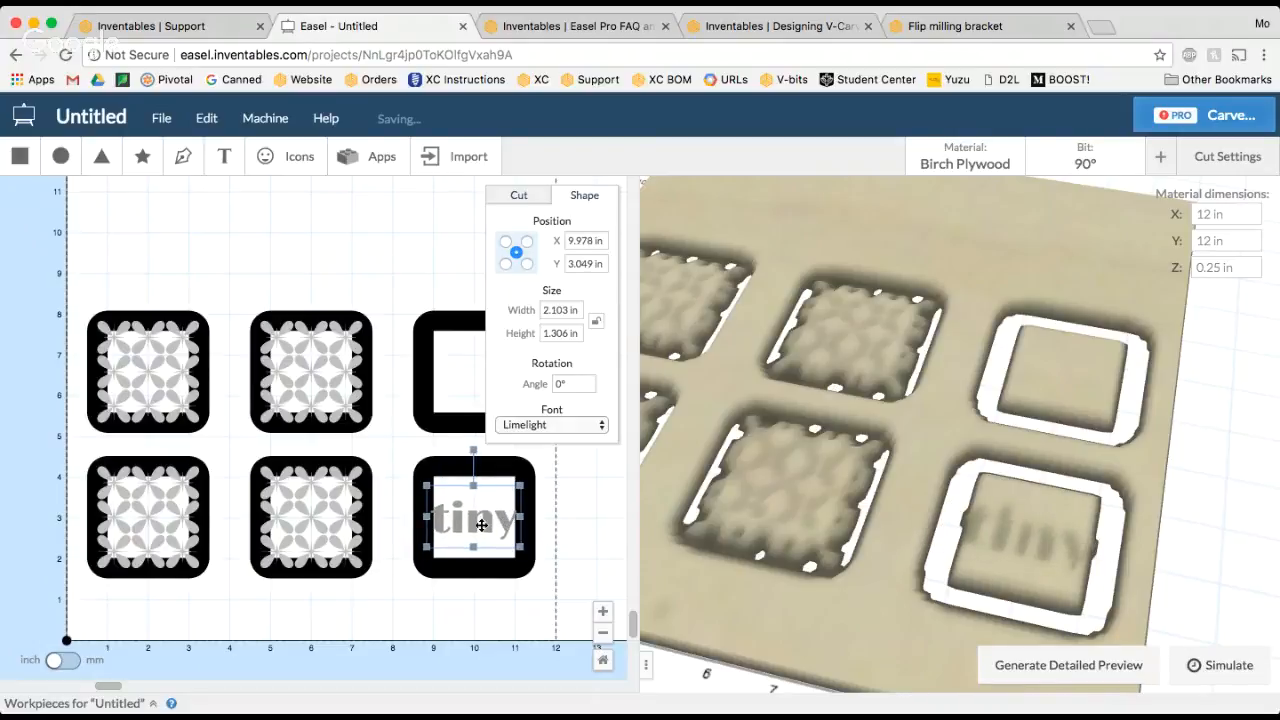
Step: Centre the "tiny" text horizontally in its outline by setting its X position to 10 in
left_click(527, 505)
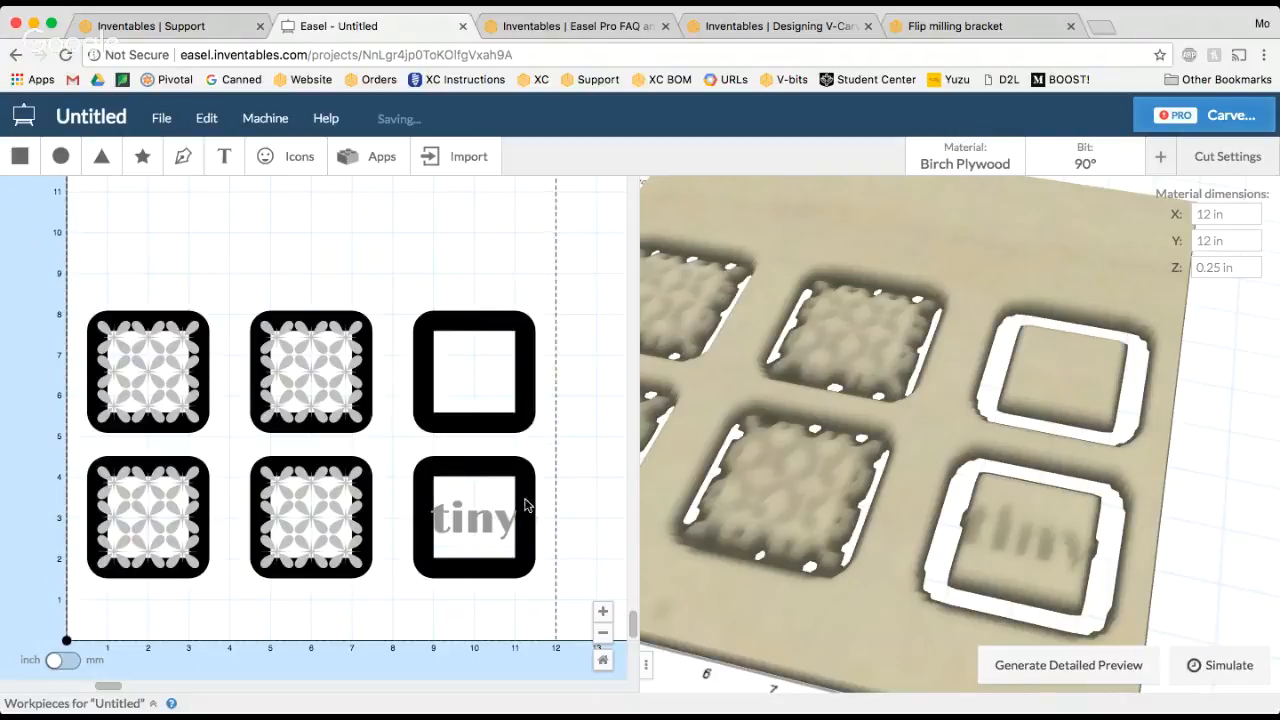
left_click(526, 505)
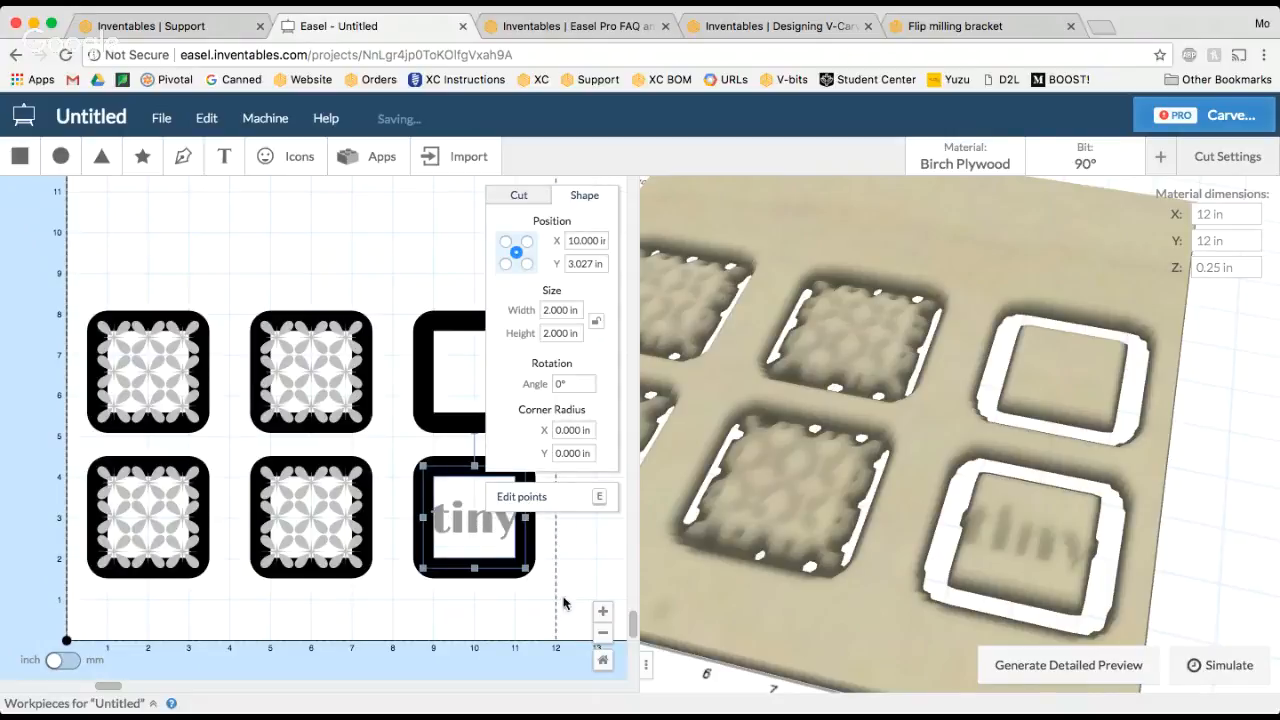
left_click(602, 611)
left_click(602, 611)
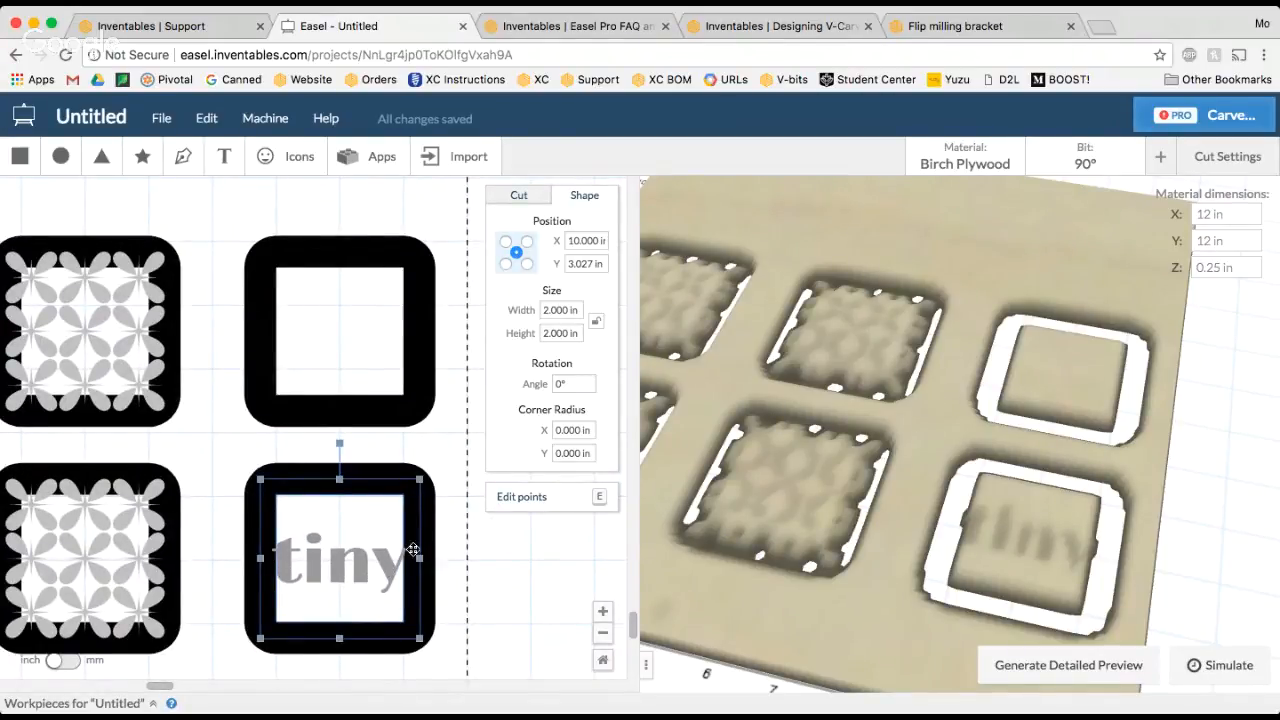
left_click(359, 555)
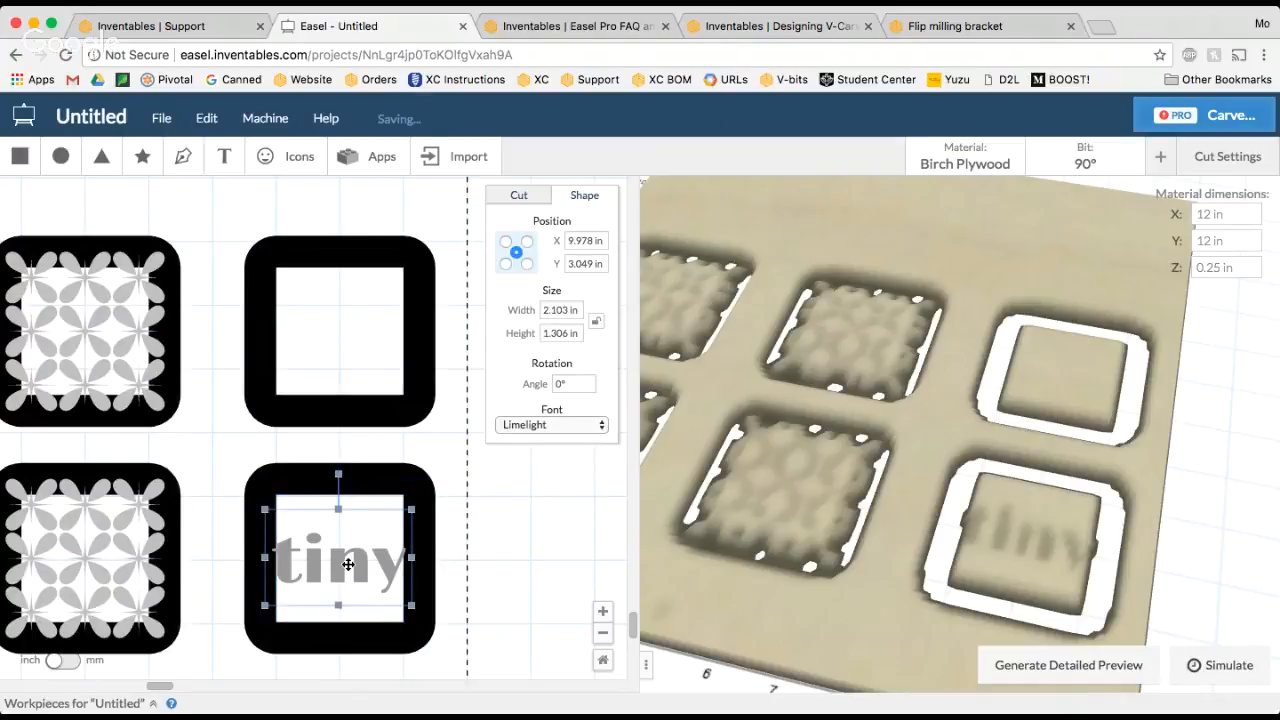
left_click(580, 241)
type("1")
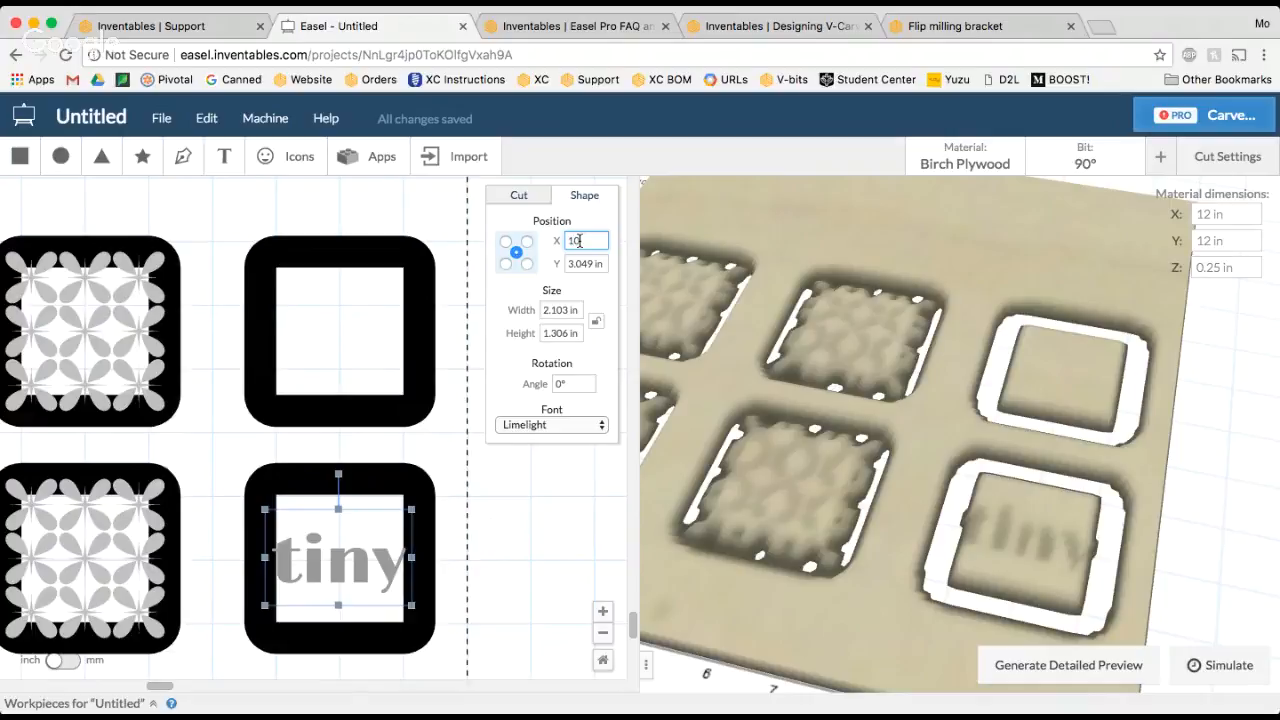
type("0")
key("Return")
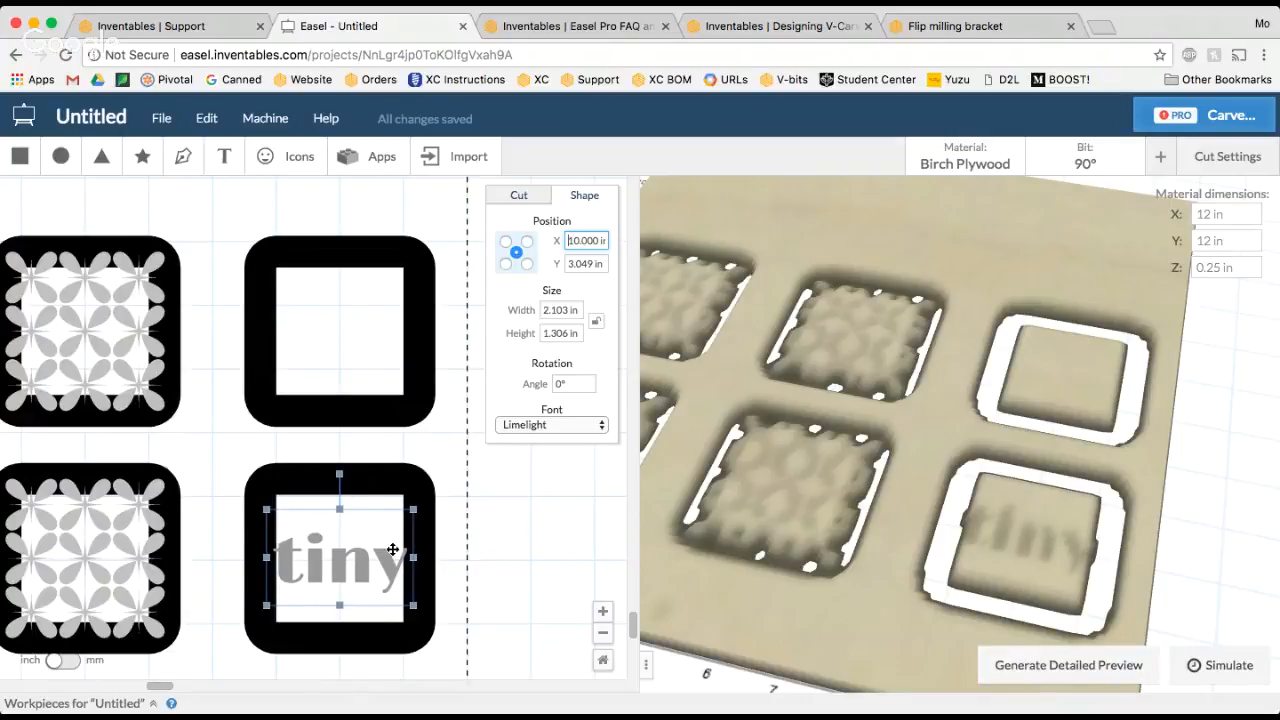
left_click(457, 562)
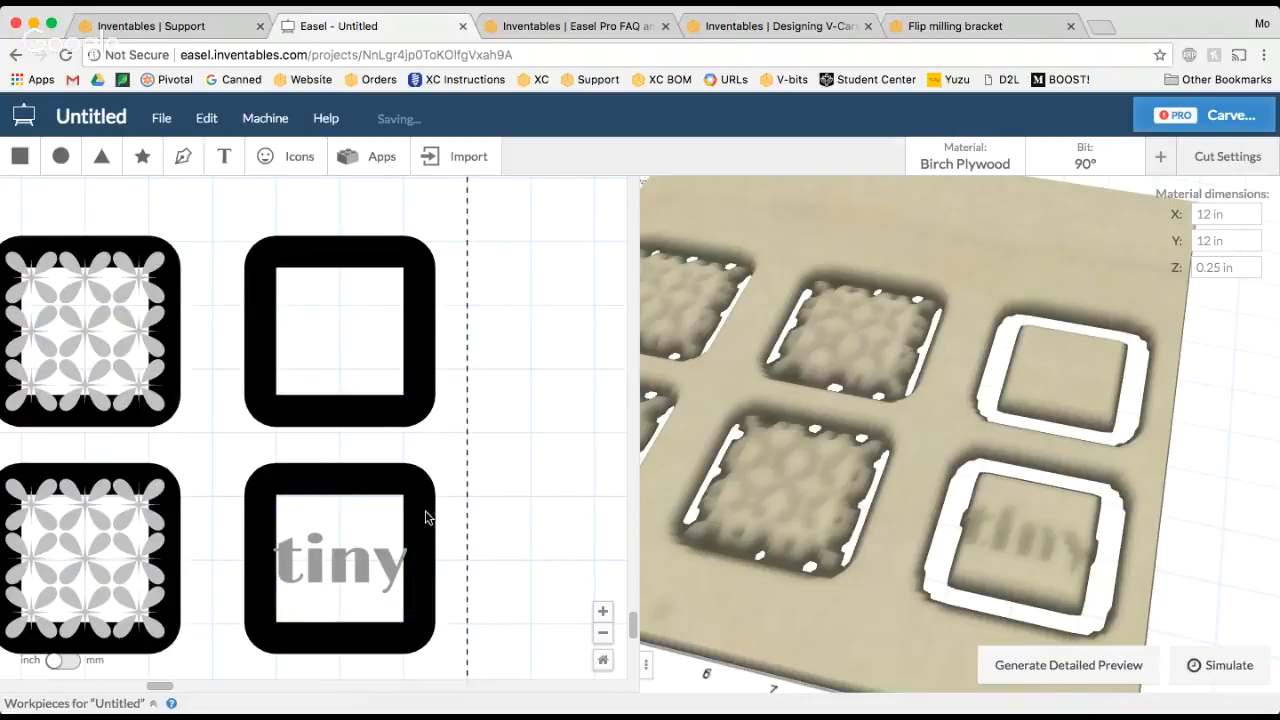
Step: Add a circle and place it above the tile rows at about X 4.46 in, Y 10.35 in
scroll(420, 544, "down", 1)
scroll(420, 544, "down", 2)
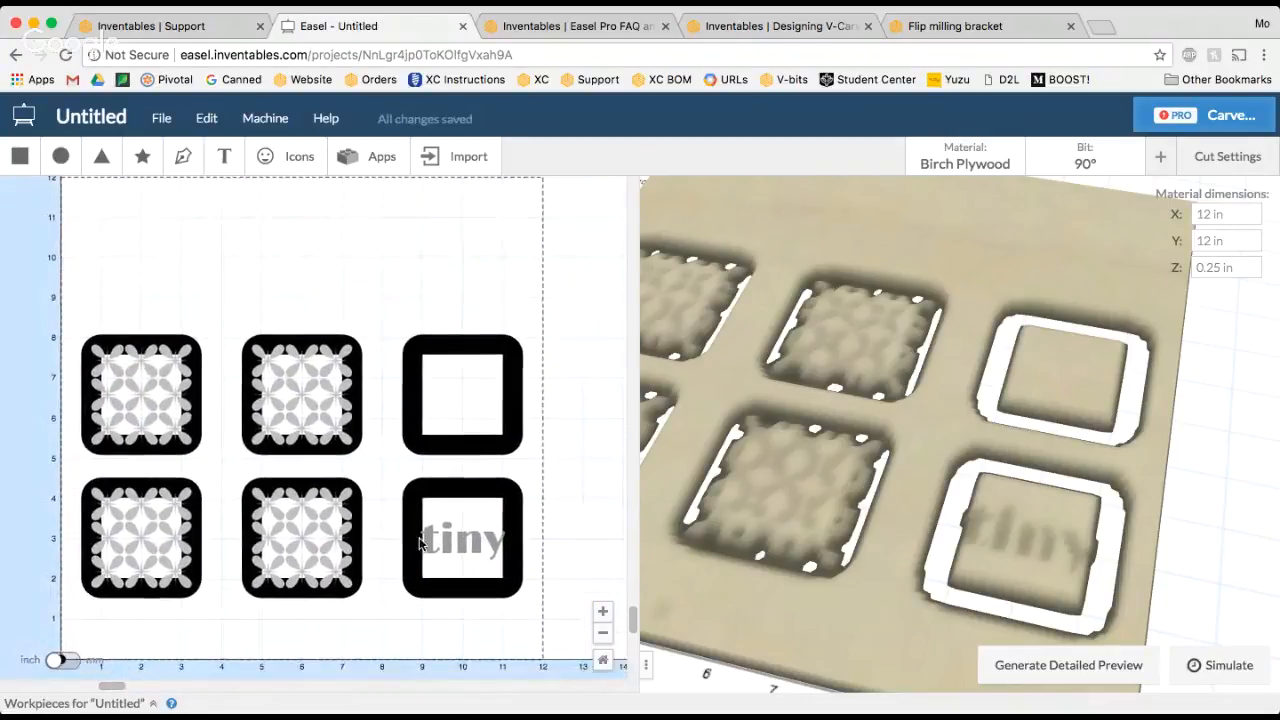
left_click(60, 156)
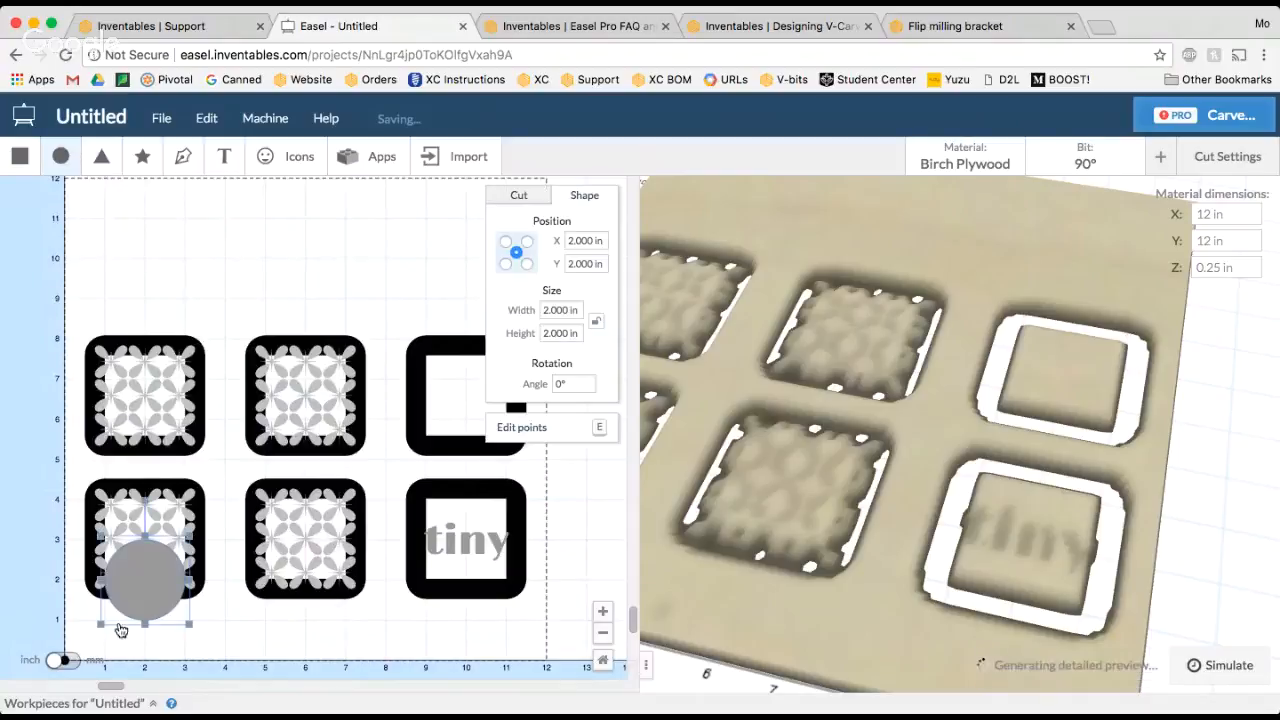
left_click_drag(150, 573, 250, 246)
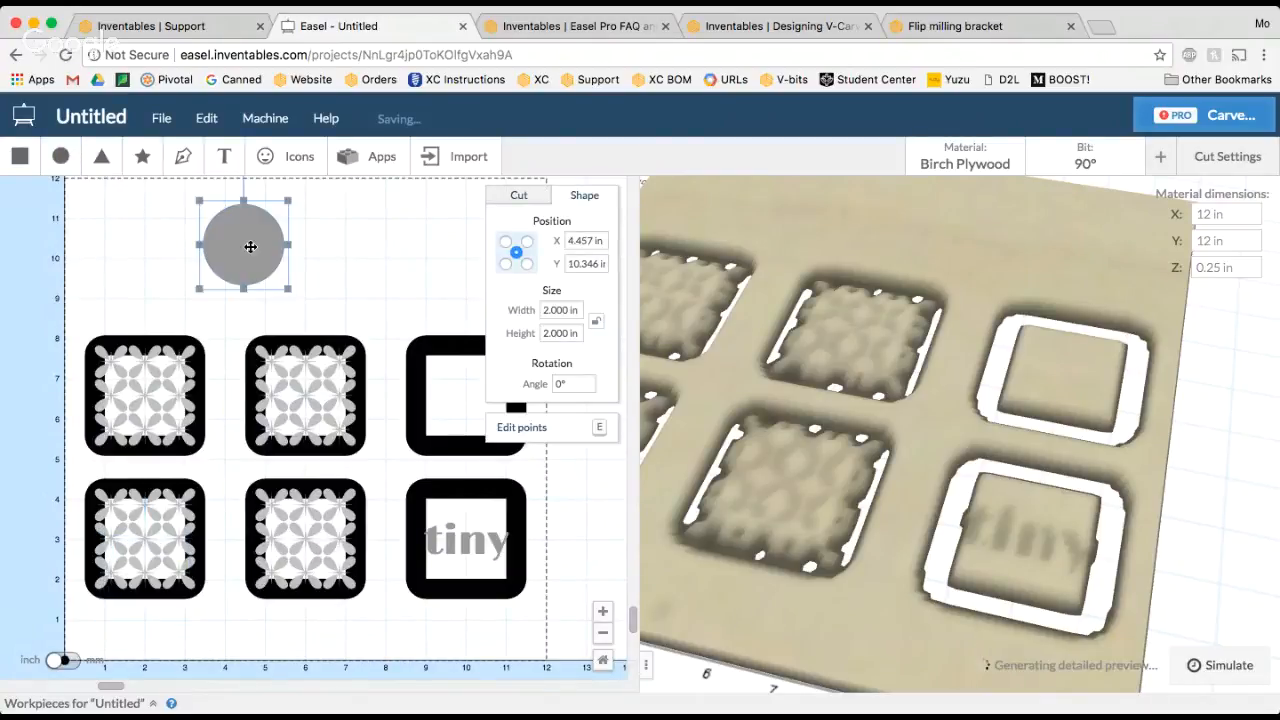
Step: Cut the circle as an outside outline at 0.25 in depth without tabs
left_click(524, 197)
left_click(518, 452)
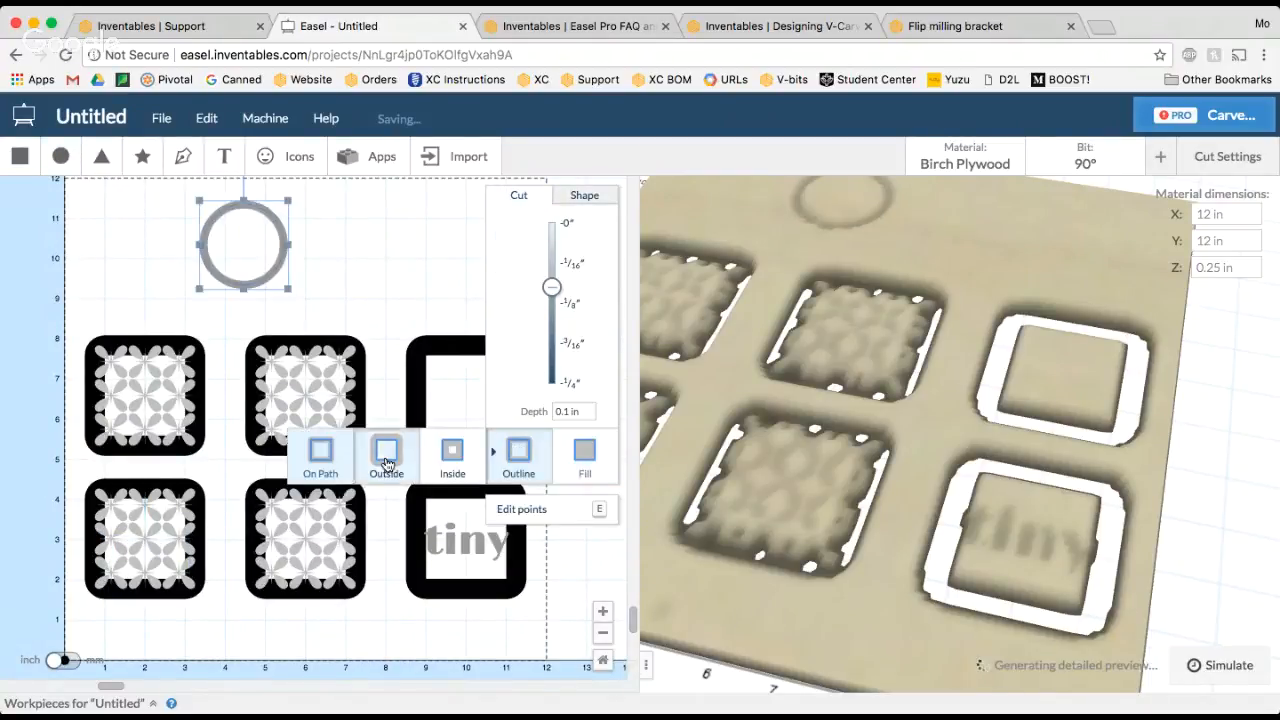
left_click_drag(551, 287, 548, 407)
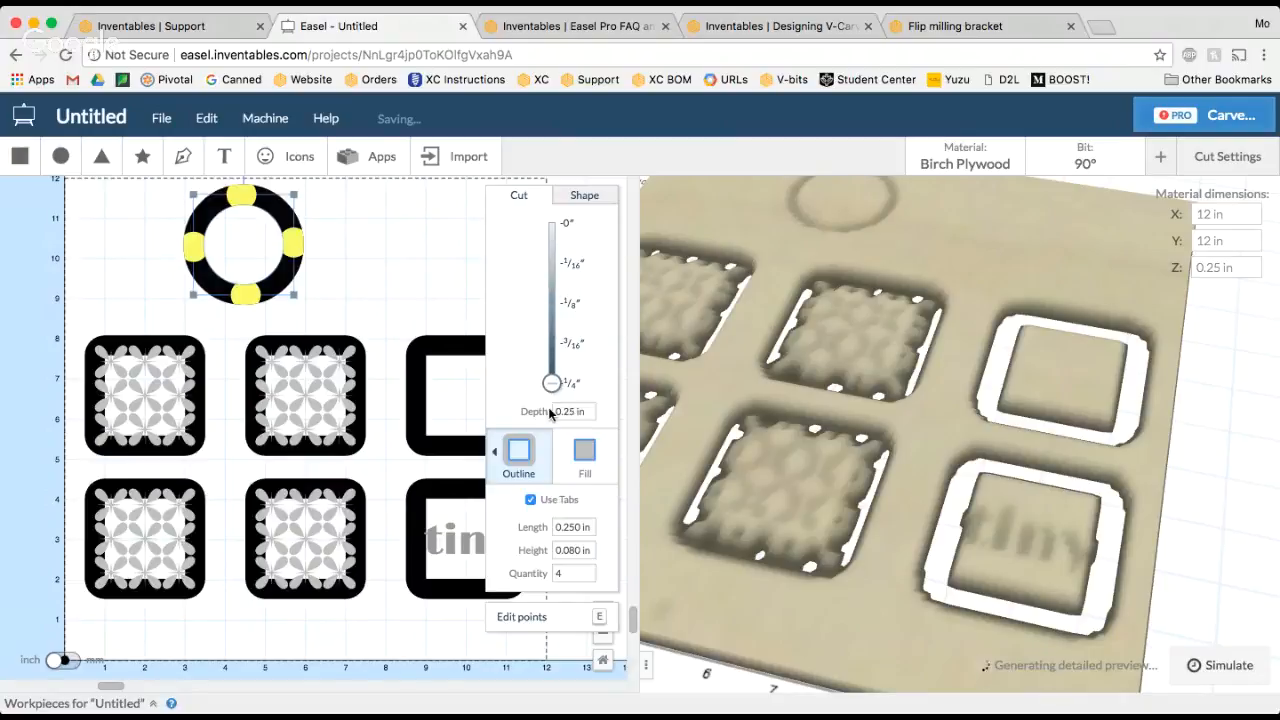
left_click(530, 499)
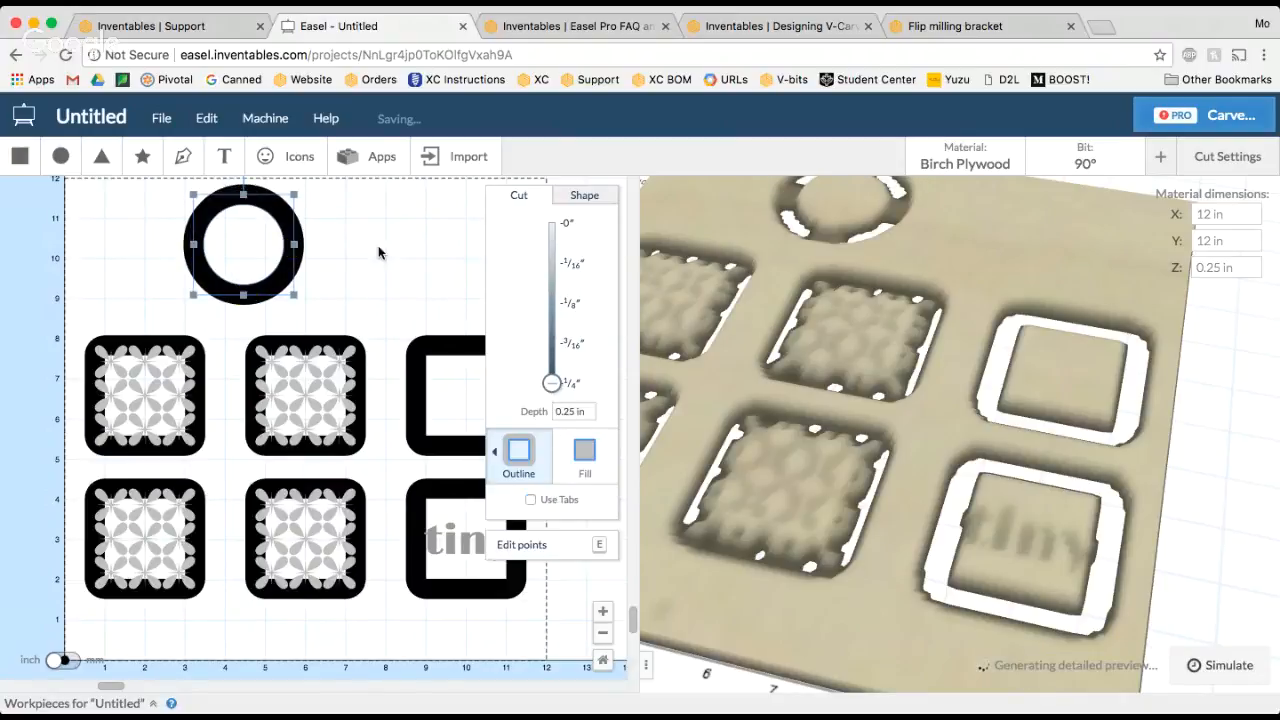
Step: Resize the circle to 1 in wide and 1 in high
left_click(592, 197)
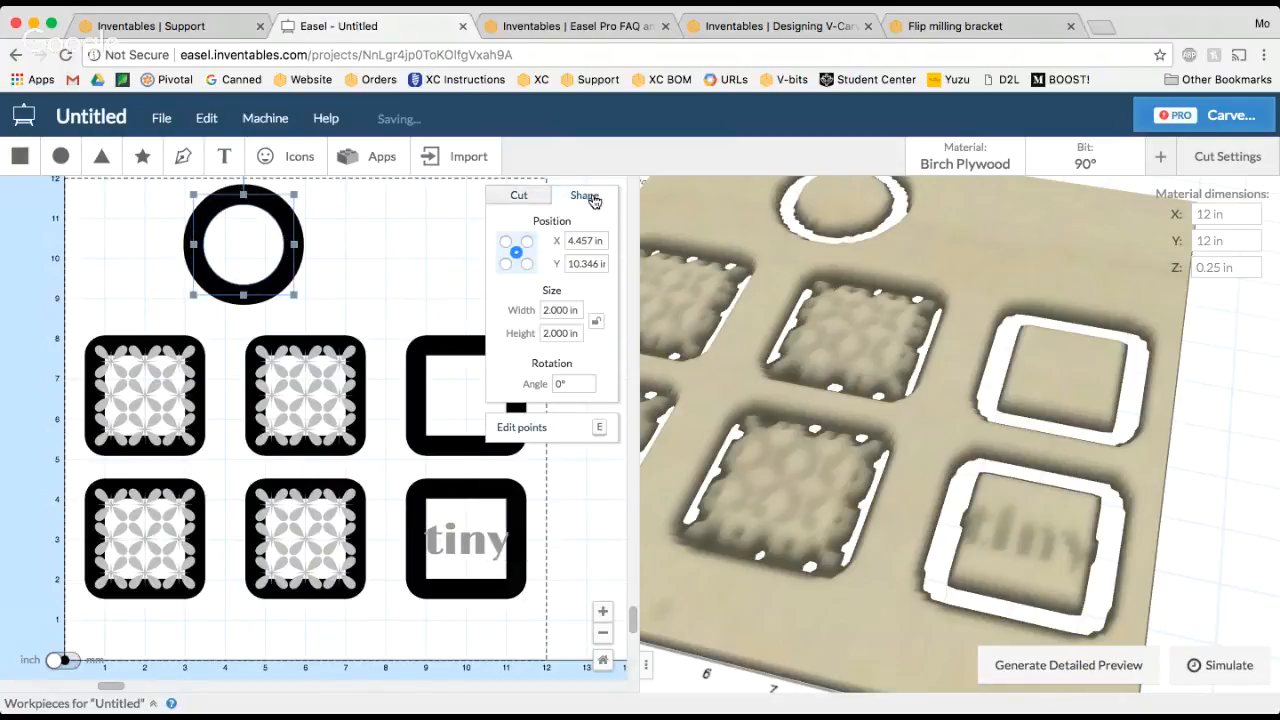
double_click(560, 310)
type("1")
key("Tab")
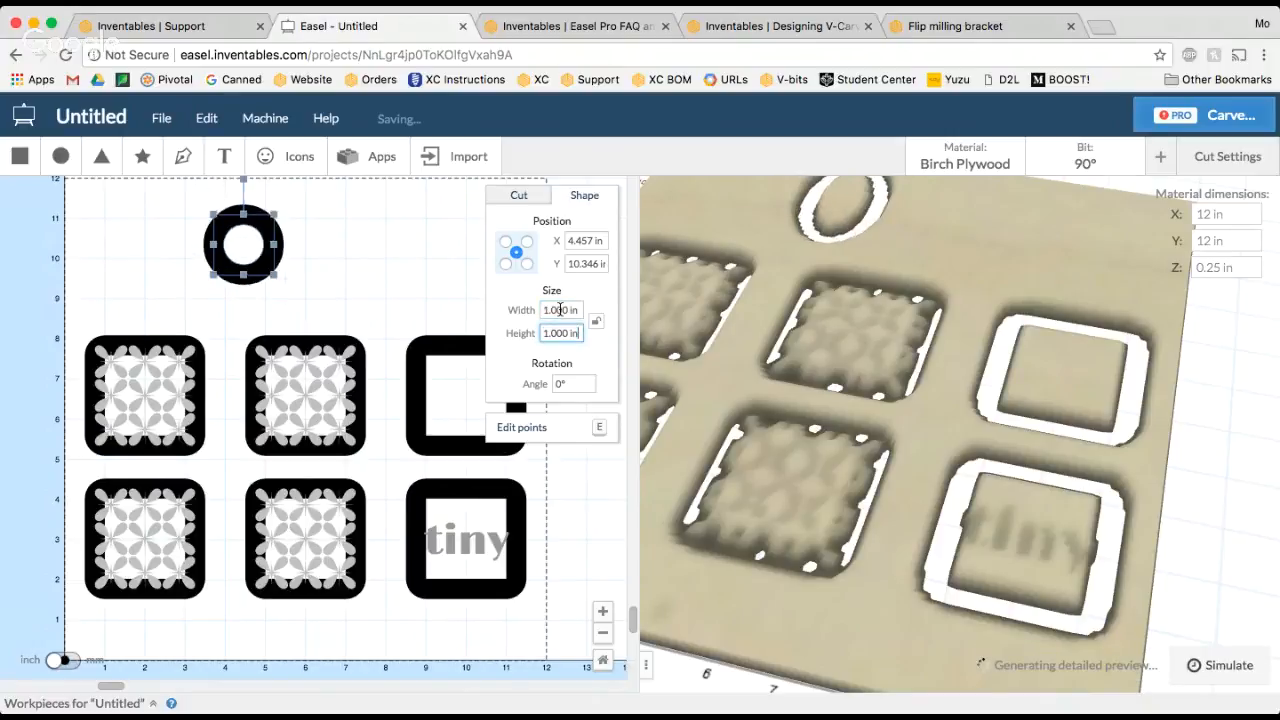
Step: Duplicate the circle beside the original and move the pair to about X 6.44 in, Y 10 in
left_click(276, 282)
left_click_drag(270, 266, 368, 285)
key("super+c")
key("super+v")
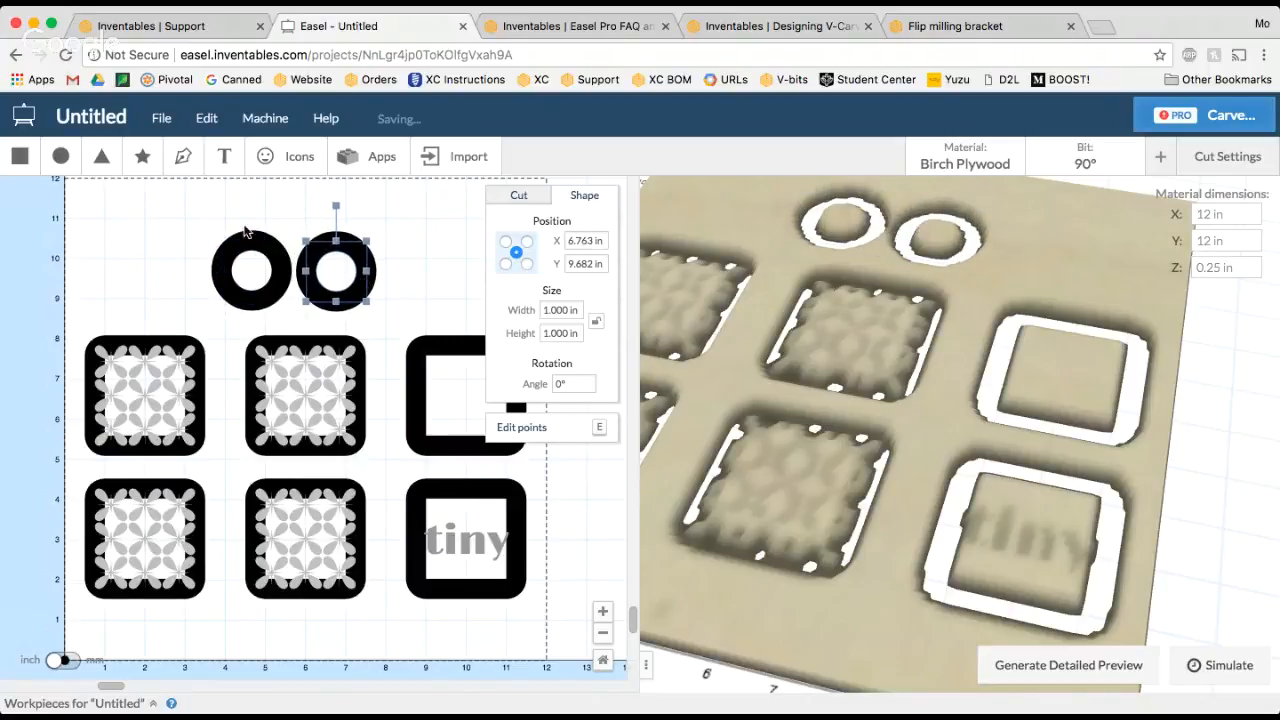
left_click_drag(216, 212, 361, 297)
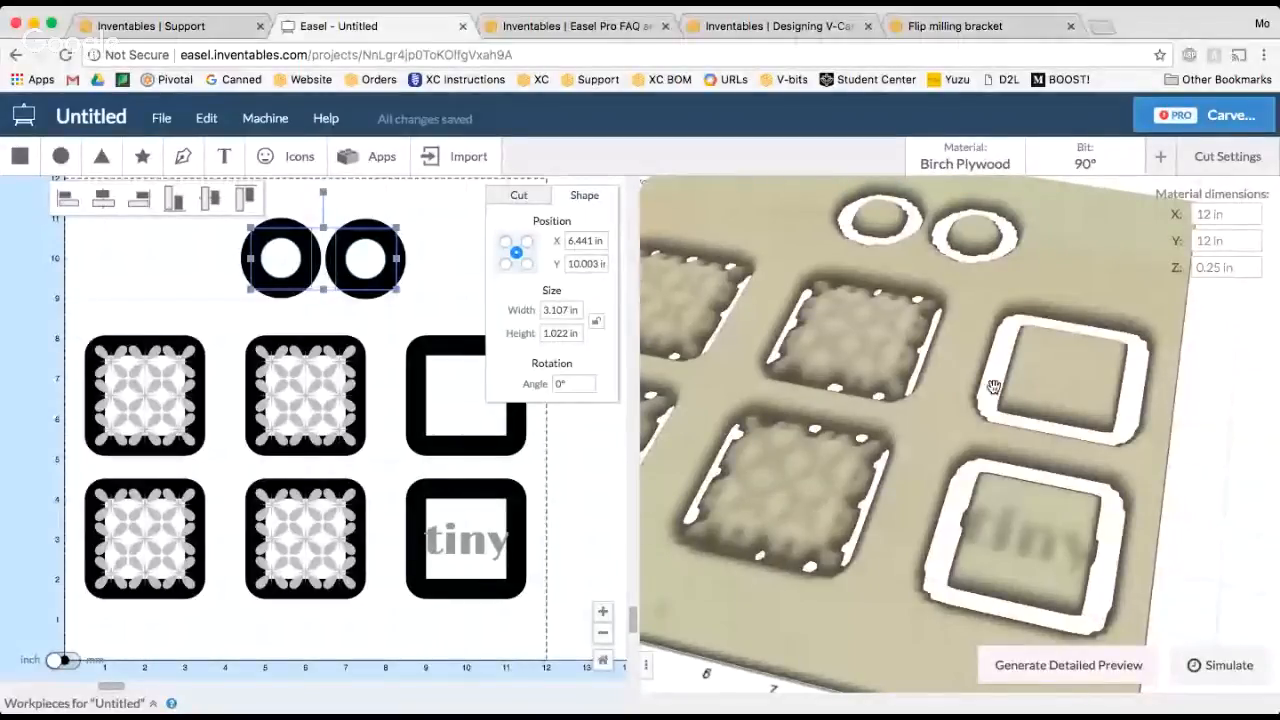
left_click(380, 322)
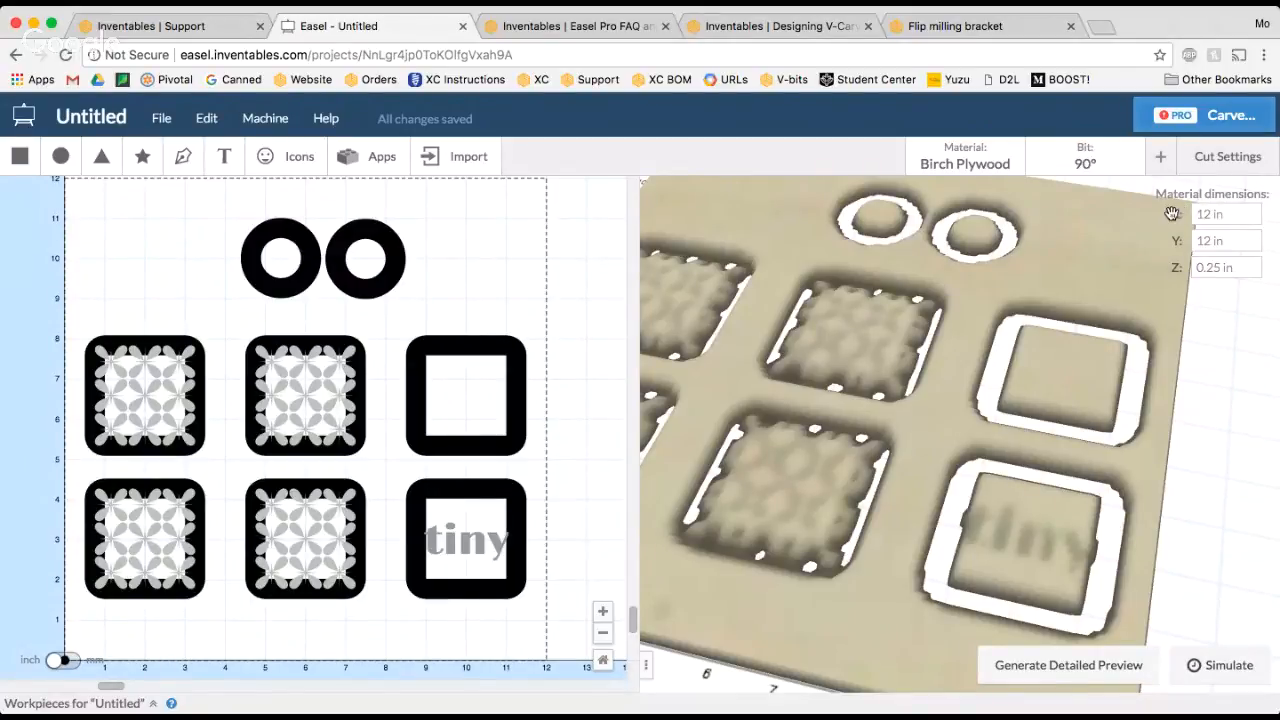
Step: Set the material's X dimension to 12.313 in
left_click(1210, 214)
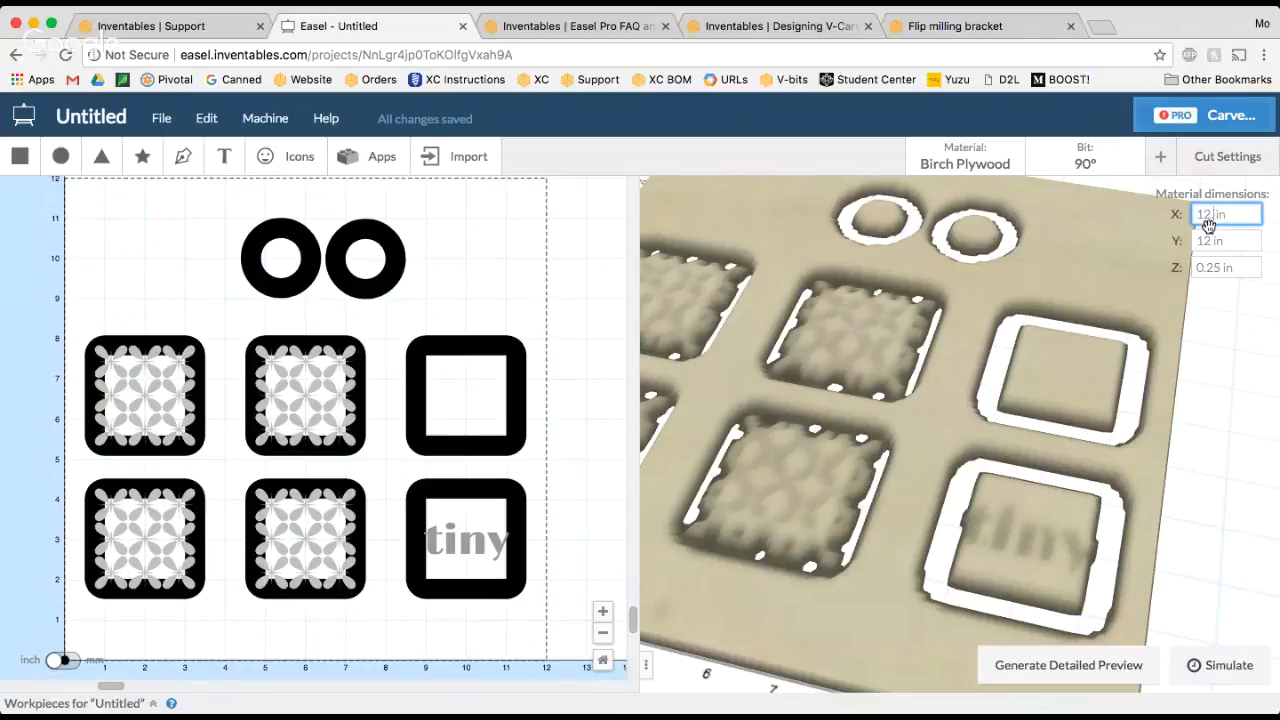
type(".313")
key("Return")
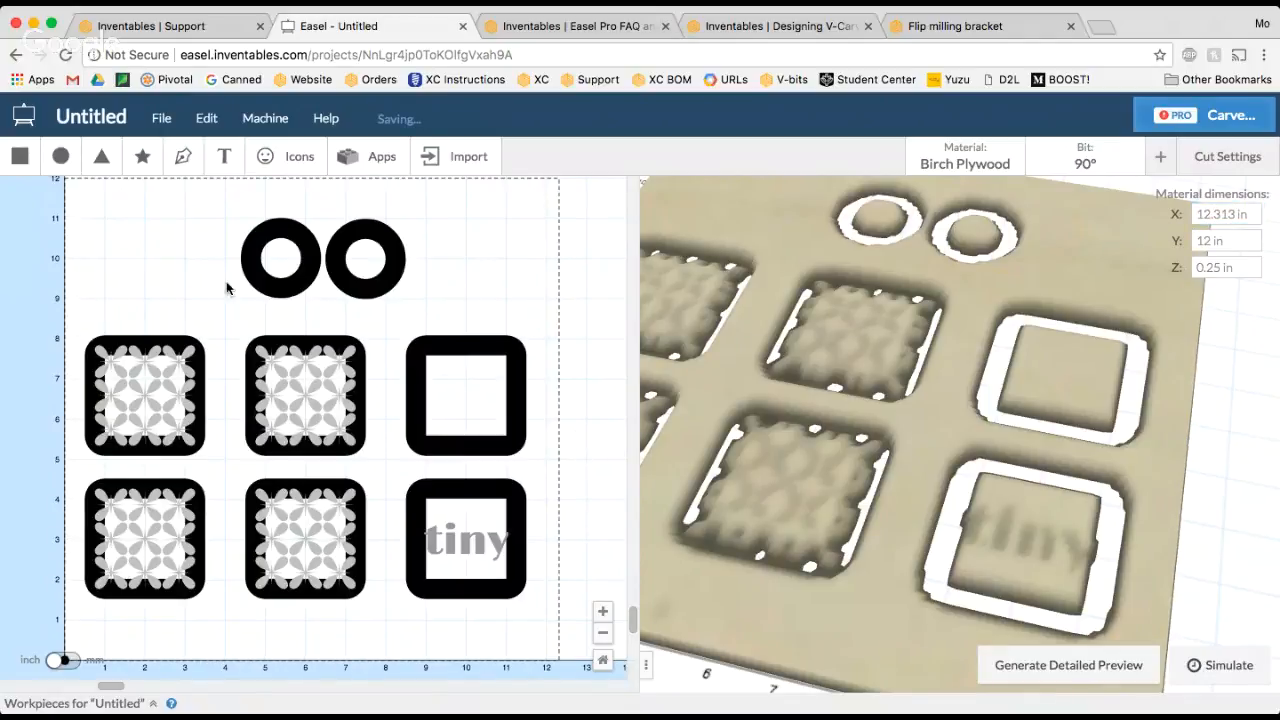
Step: Move both circles together to about X 6 in, Y 10.6 in above the tile rows
left_click_drag(229, 194, 367, 257)
left_click(405, 308)
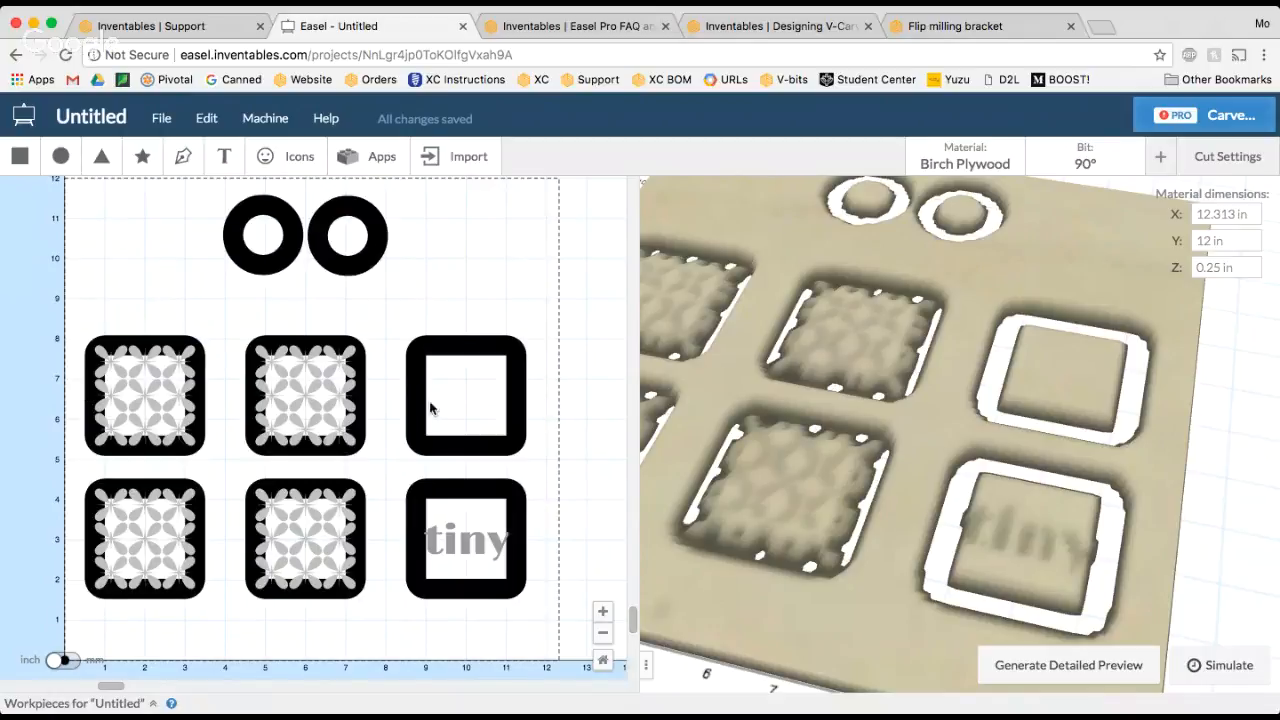
Step: Center all six tiles, including the "tiny" text, to the material as one group
left_click_drag(67, 320, 564, 628)
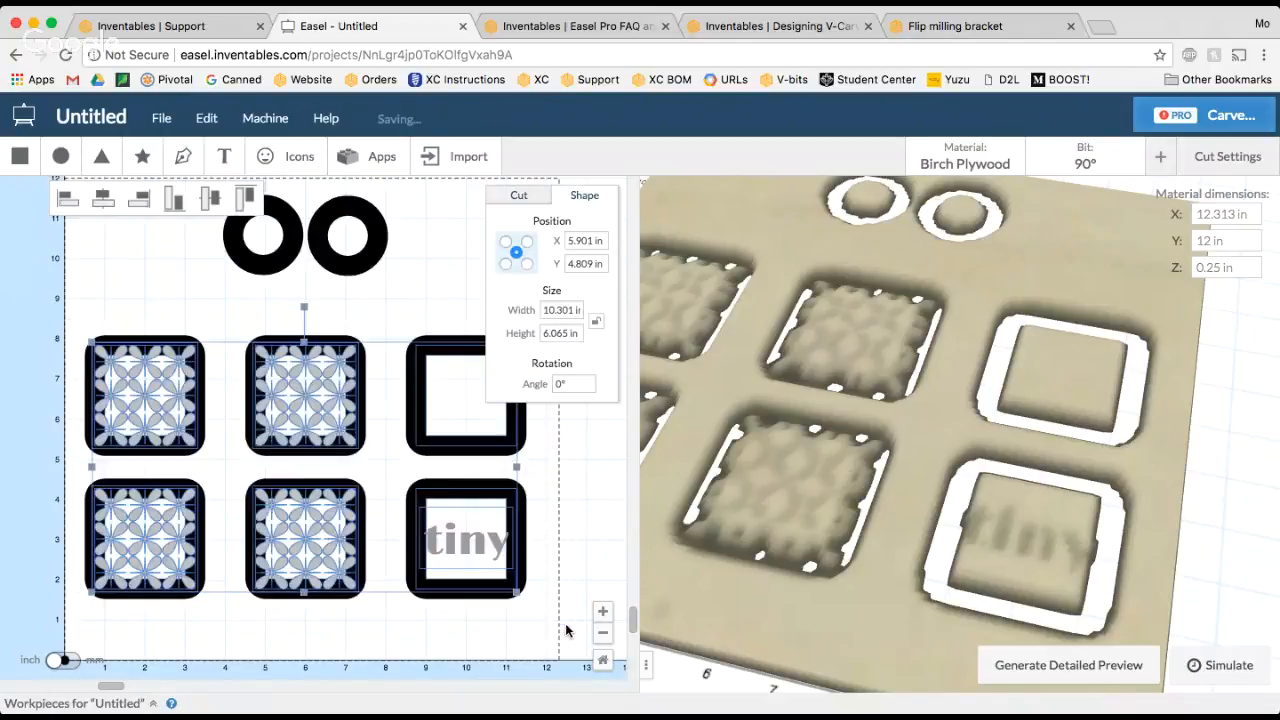
left_click(206, 118)
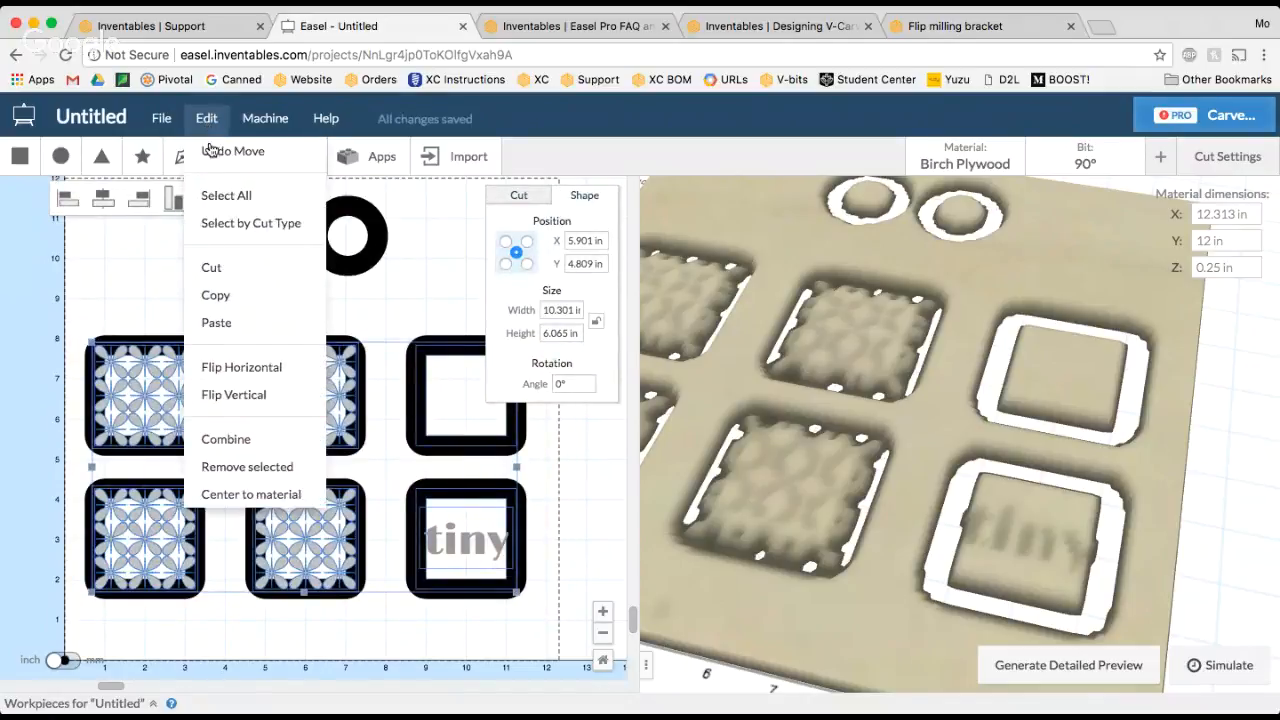
left_click(283, 494)
scroll(420, 490, "up", 3)
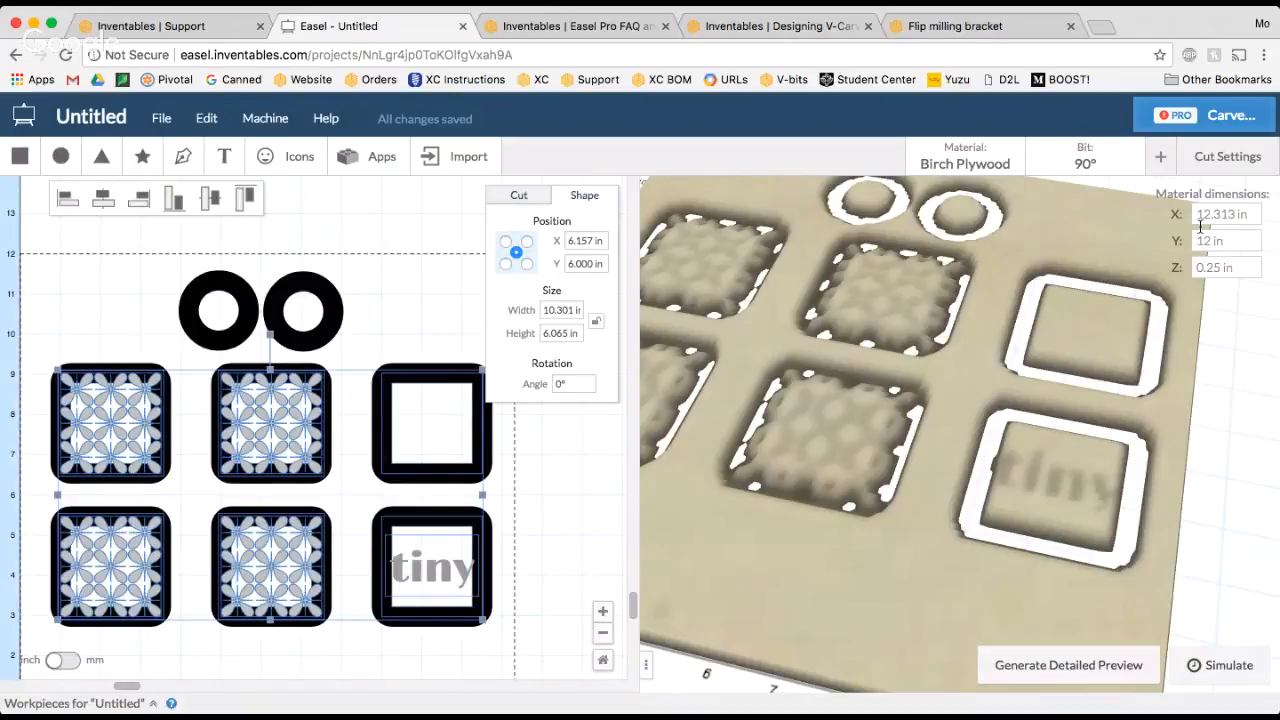
scroll(312, 465, "down", 2)
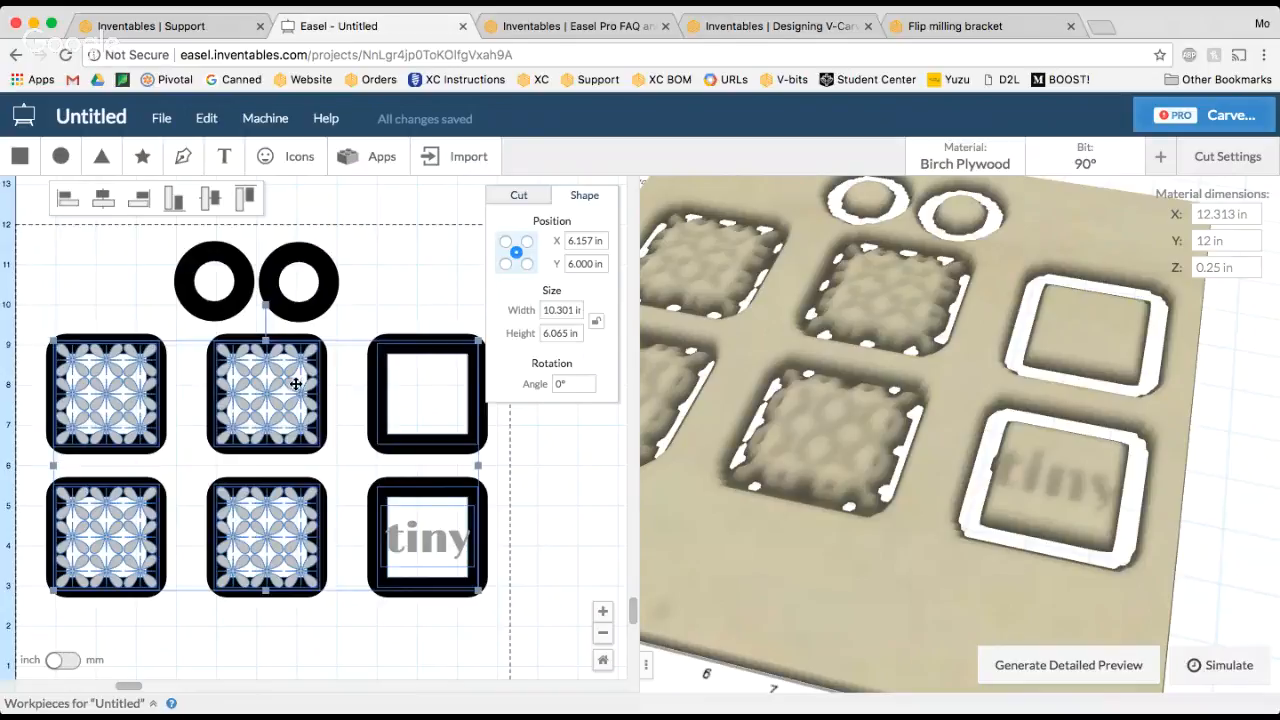
left_click(207, 118)
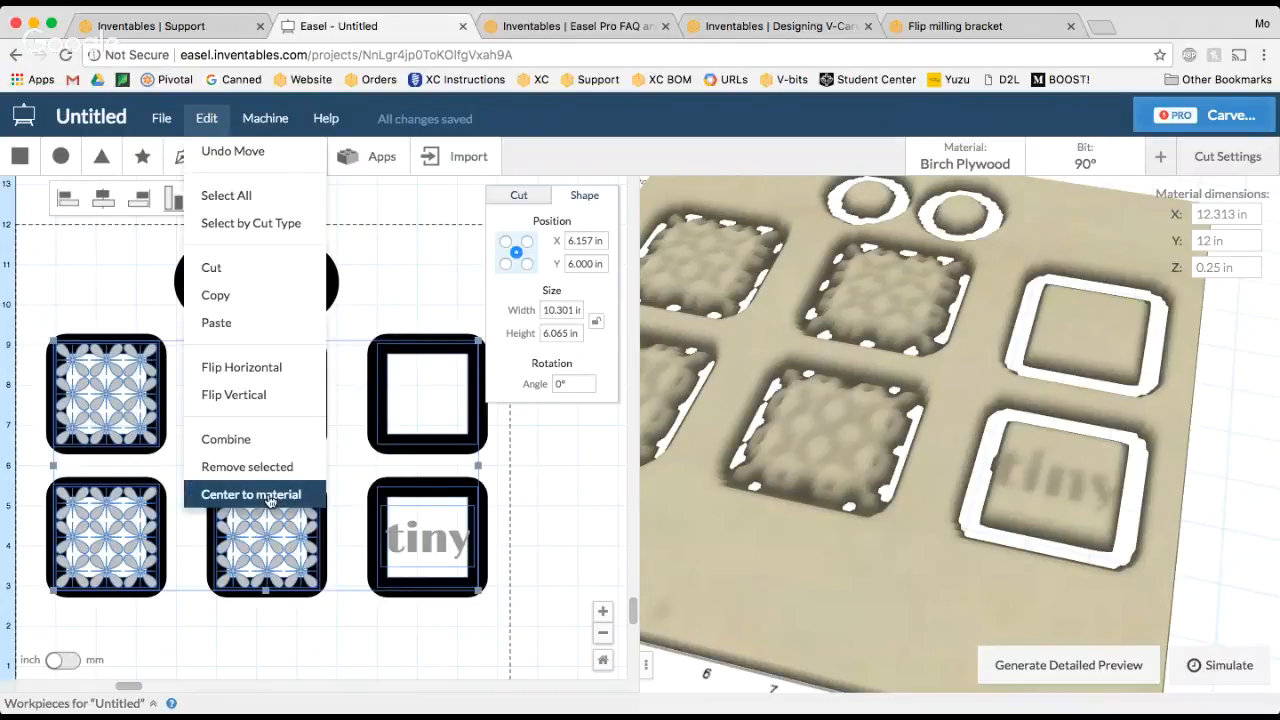
left_click(447, 274)
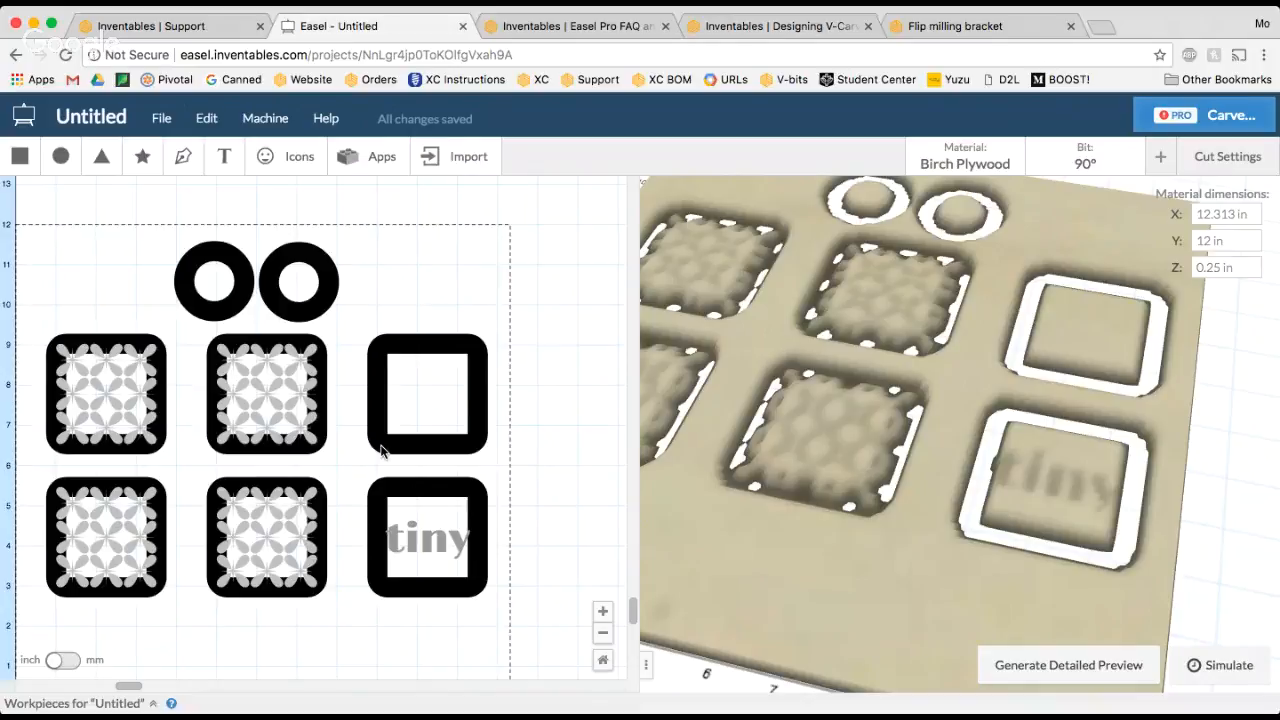
scroll(320, 395, "down", 2)
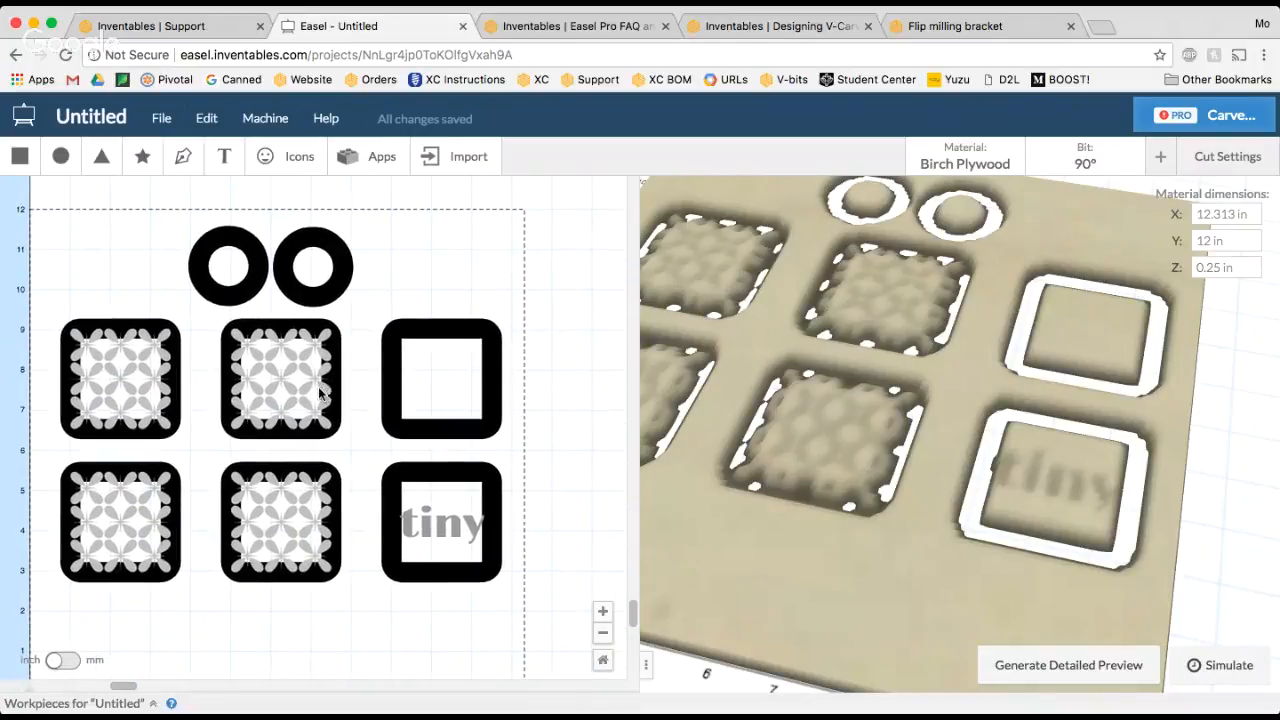
scroll(321, 394, "down", 5)
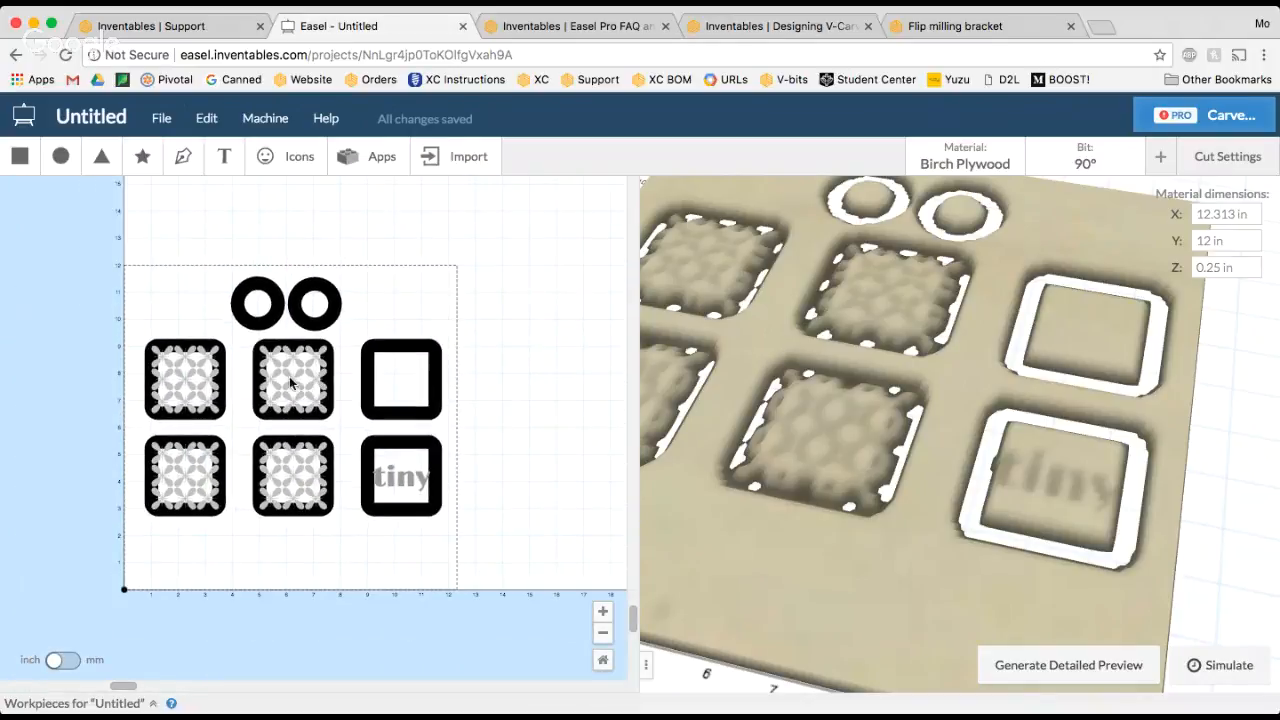
Step: Move the whole group of six tiles straight down to Y 3.75 in
left_click_drag(121, 356, 469, 502)
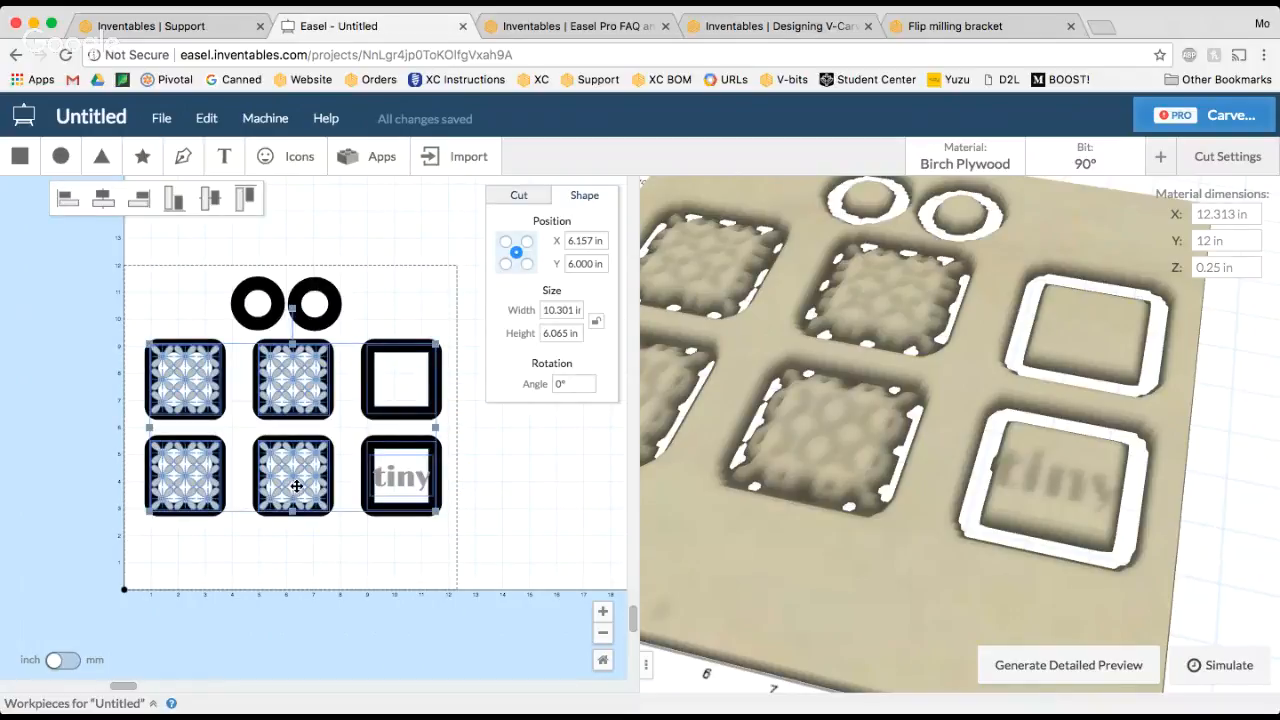
key("Down")
key("Down")
key("Down")
key("Down")
key("Down")
key("Down")
key("Down")
key("Down")
key("Down")
key("Down")
key("Down")
key("Down")
key("Down")
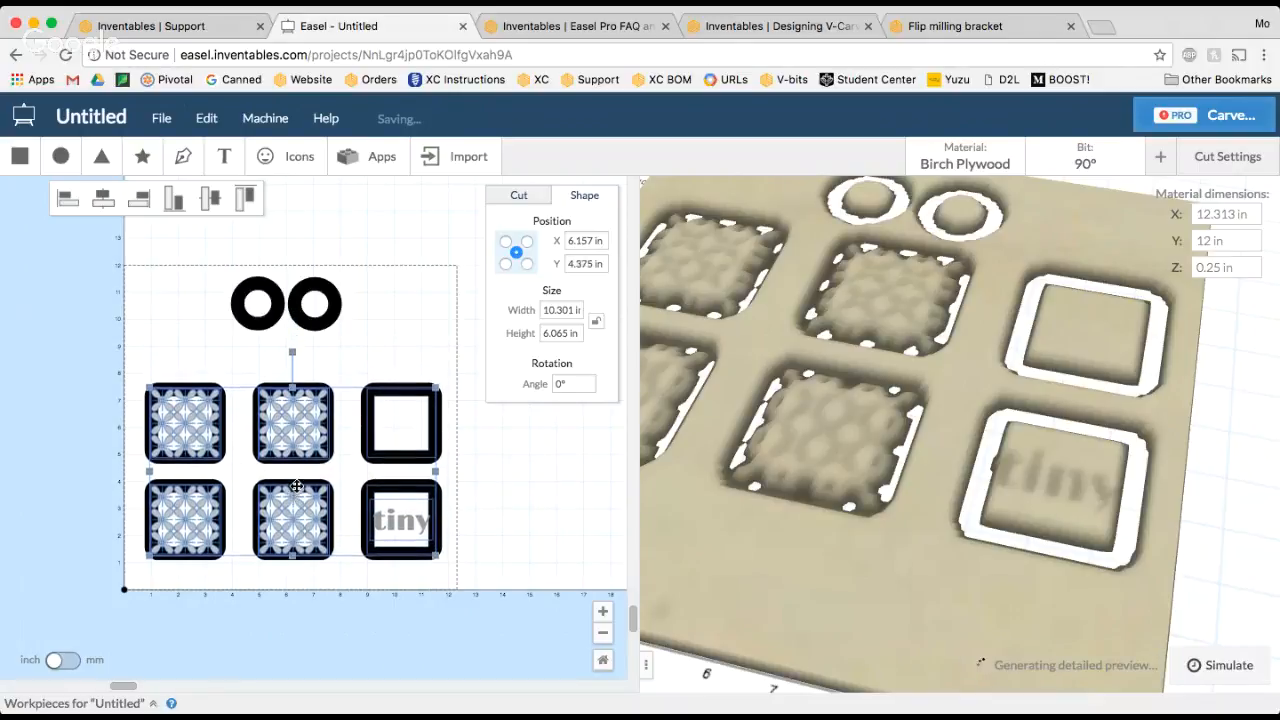
key("Down")
key("Down")
key("Down")
key("Down")
key("Down")
Step: Move both circles together down to about X 6.23 in, Y 8.18 in, just above the tile rows
left_click(243, 270)
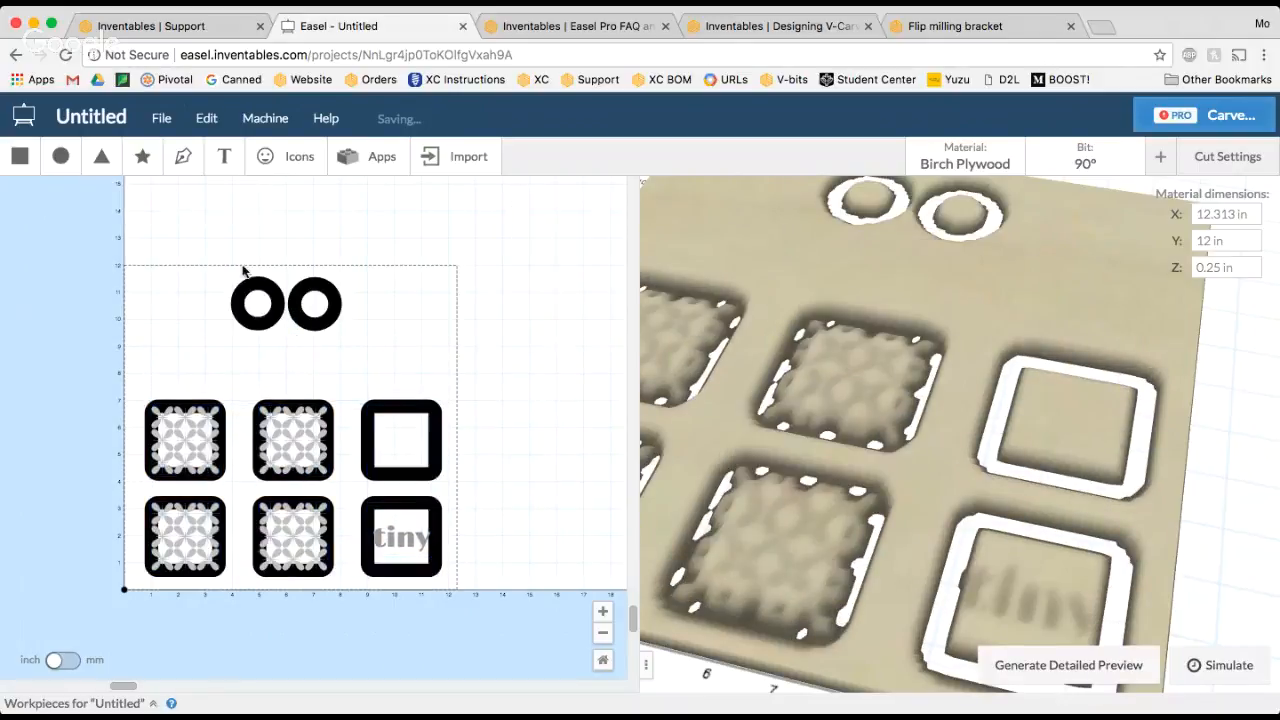
left_click_drag(243, 270, 337, 387)
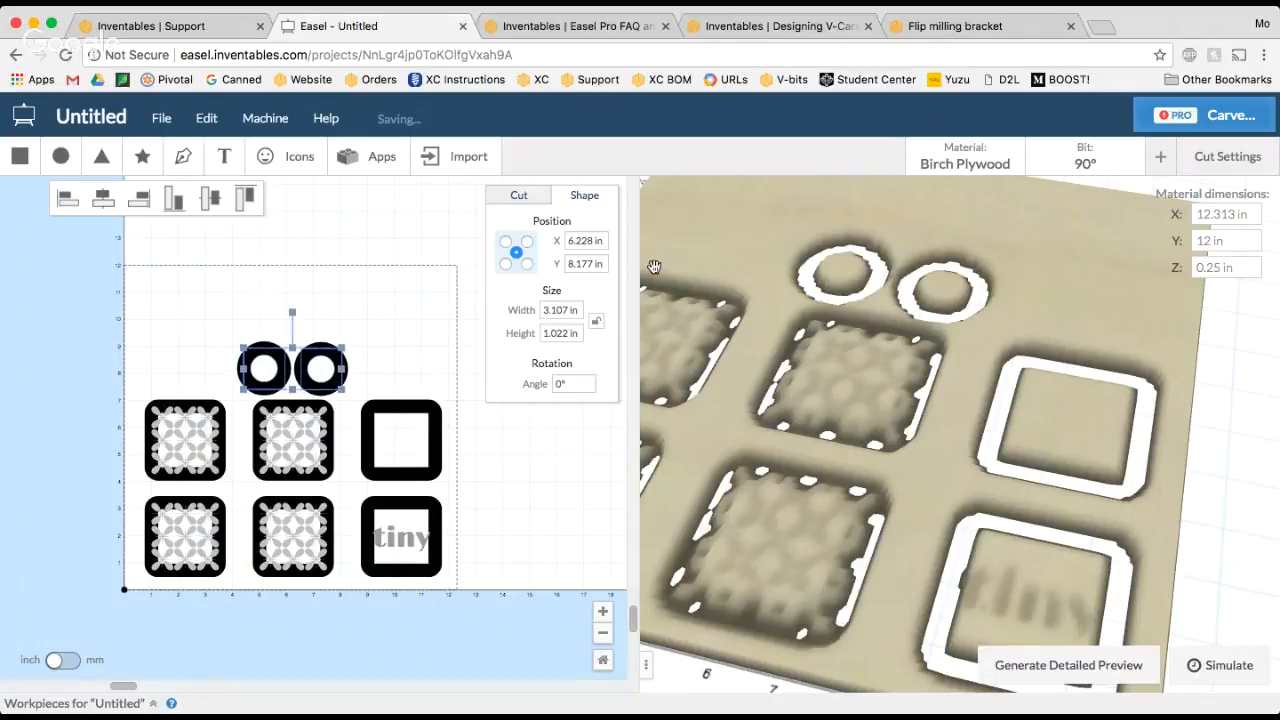
left_click(420, 316)
Step: Generate a detailed preview of the rearranged tile and circle layout
left_click_drag(480, 580, 85, 395)
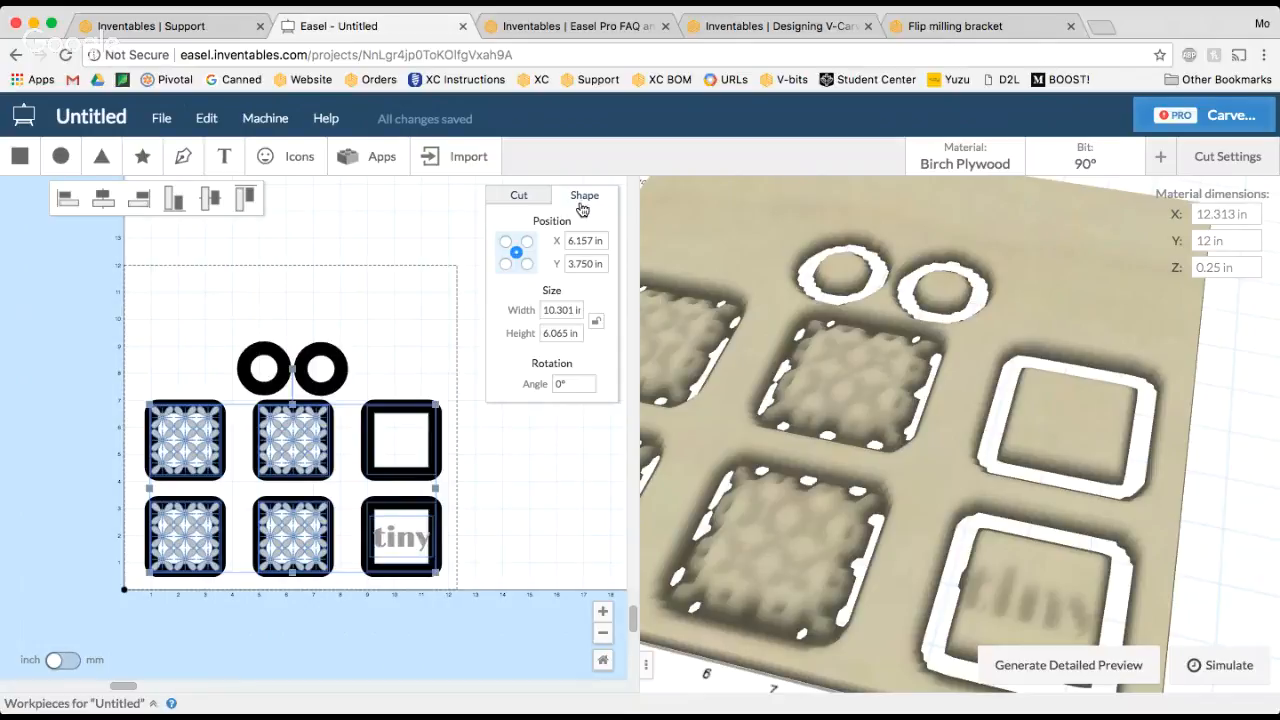
left_click(423, 299)
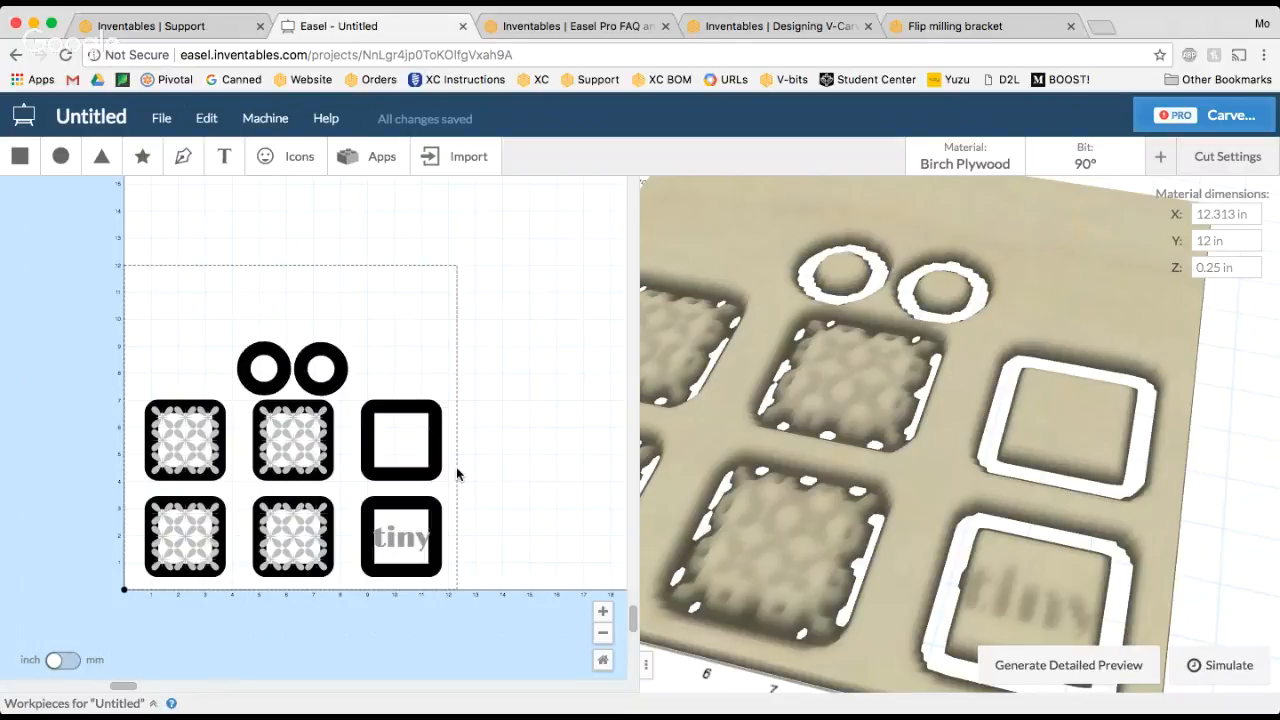
left_click(1200, 667)
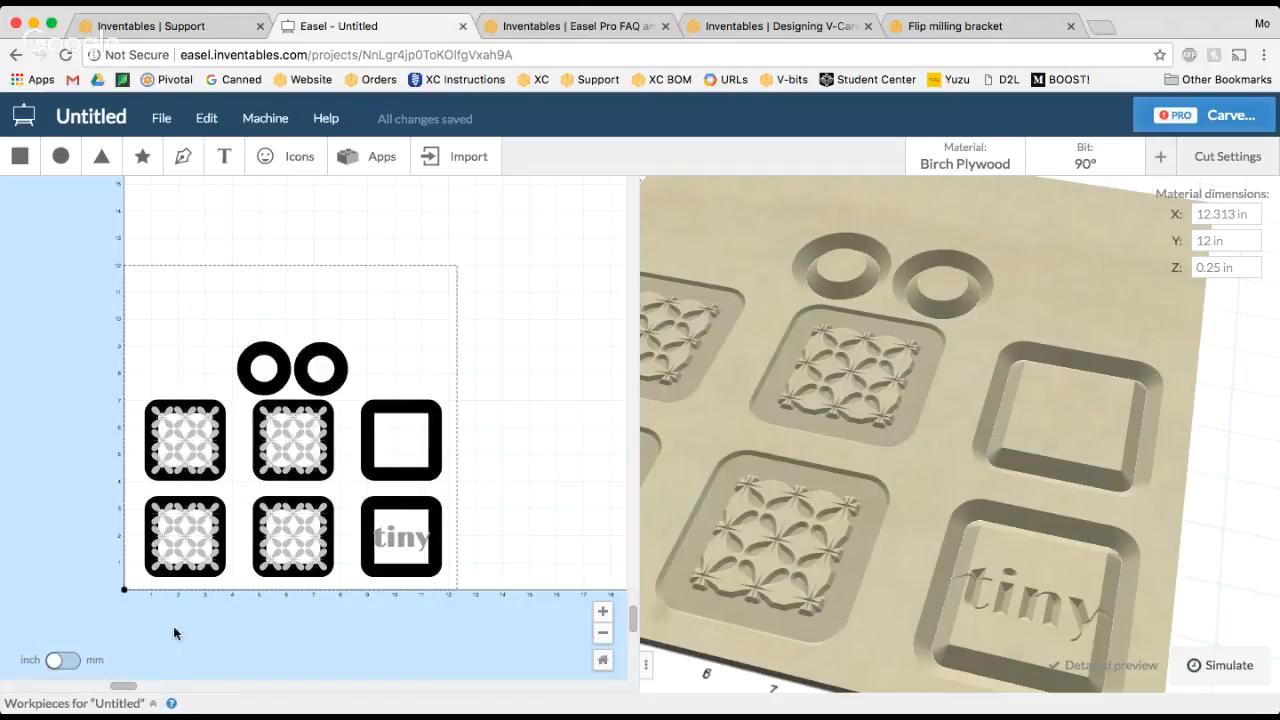
Step: Show the project's workpieces and duplicate the tile layout workpiece twice
left_click(152, 704)
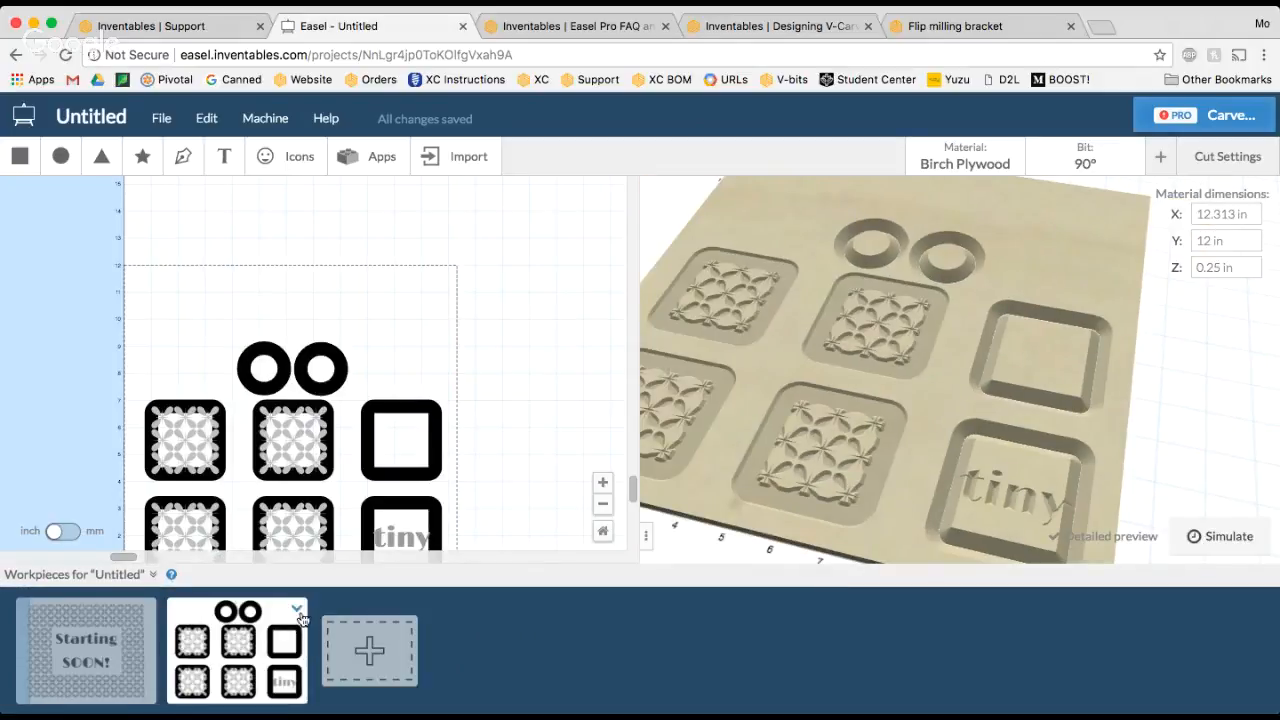
left_click(298, 612)
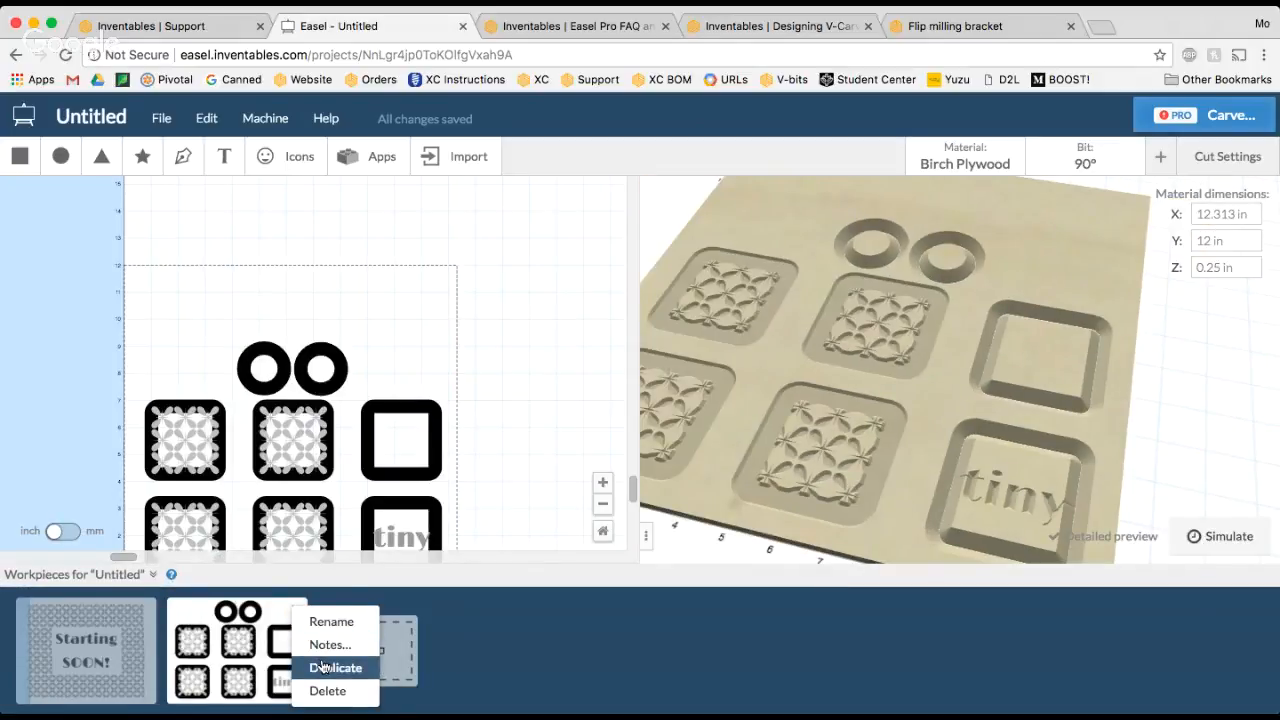
left_click(323, 667)
left_click(452, 612)
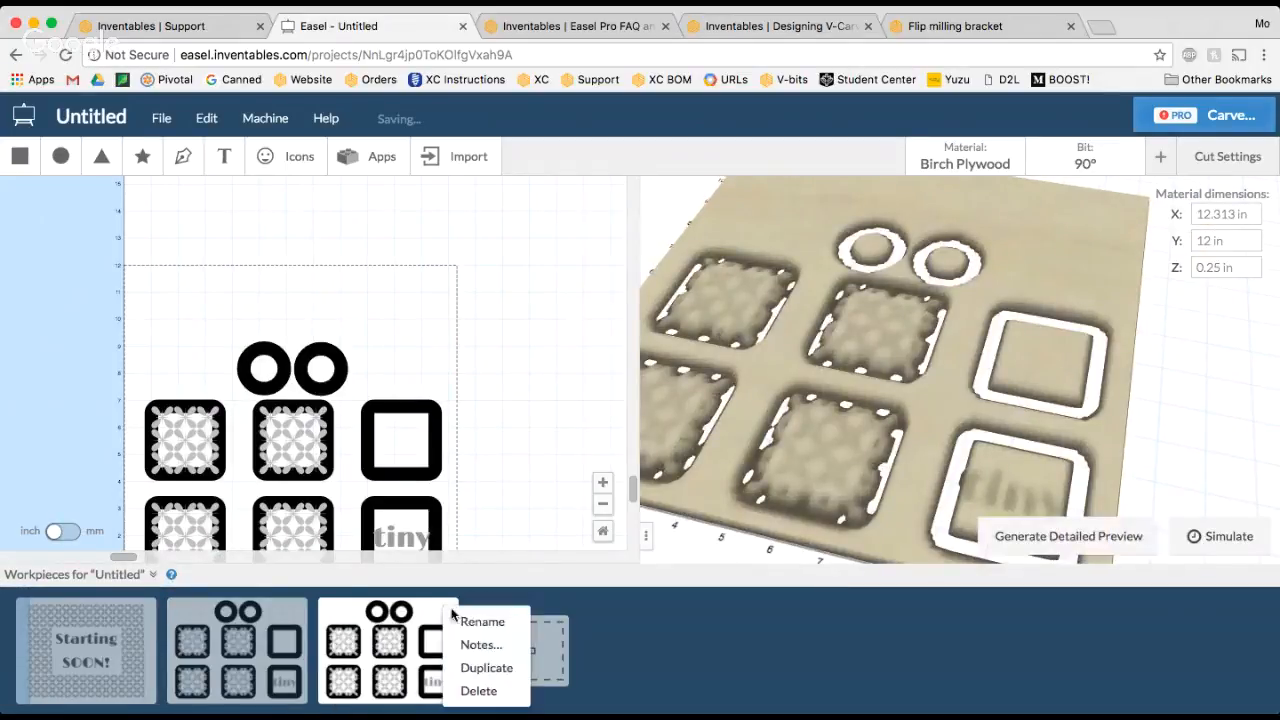
left_click(480, 668)
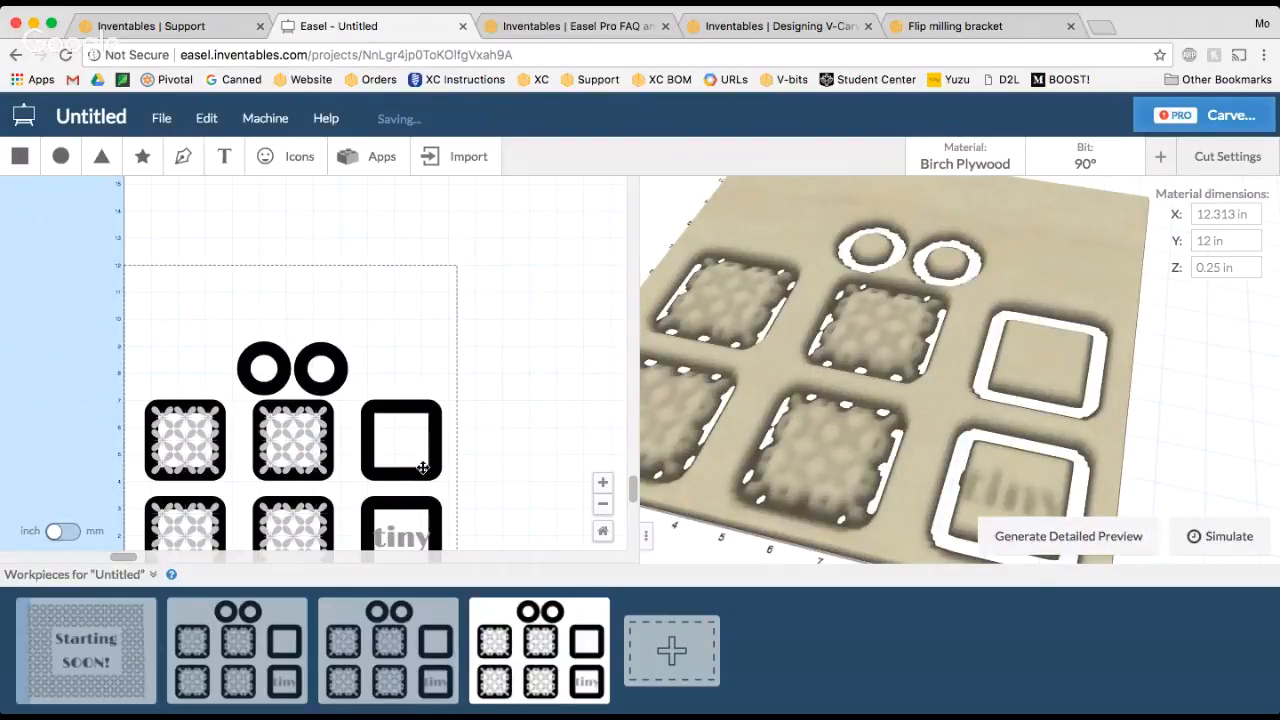
Step: Look through the tile layout workpiece and its two copies to compare them
scroll(430, 476, "down", 2)
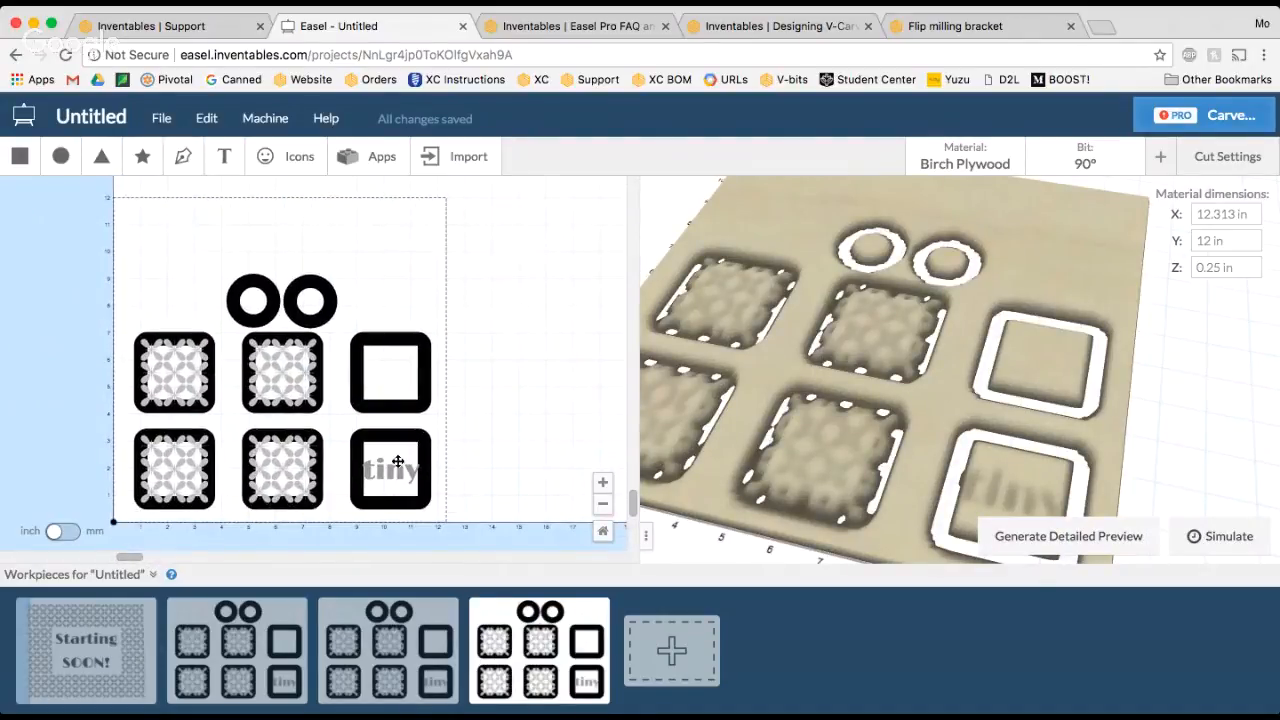
left_click(390, 467)
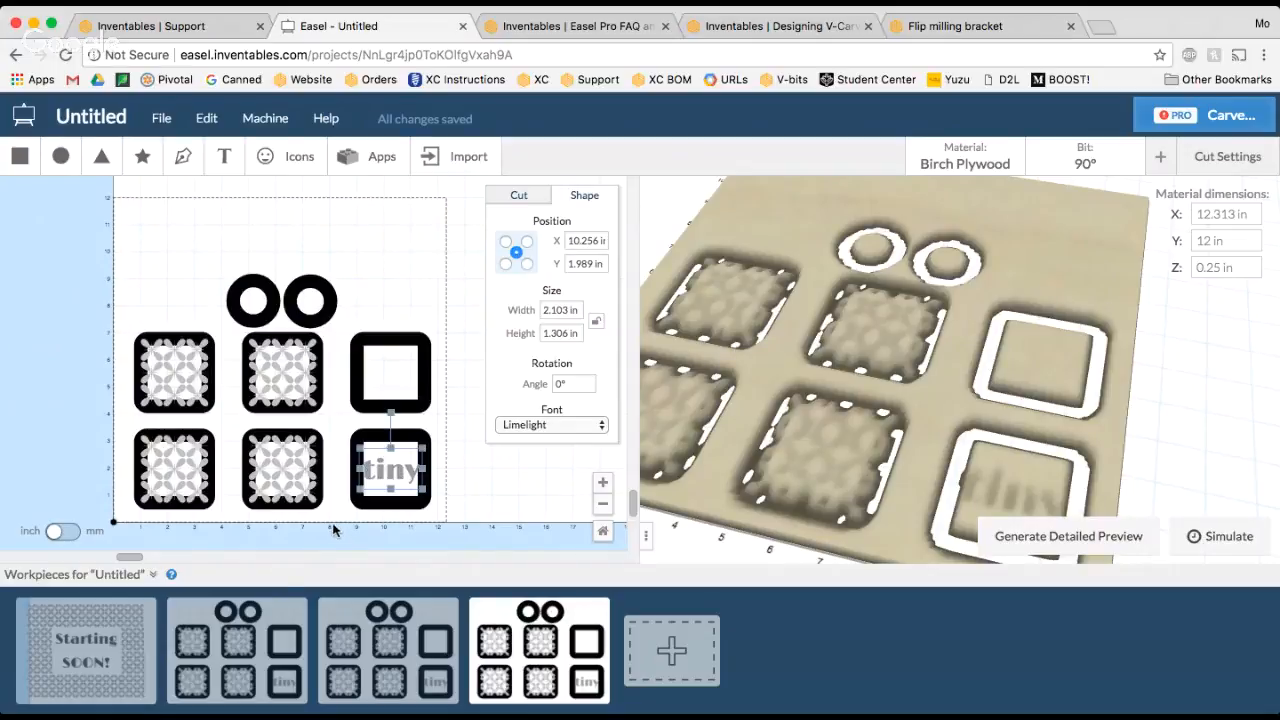
left_click(266, 634)
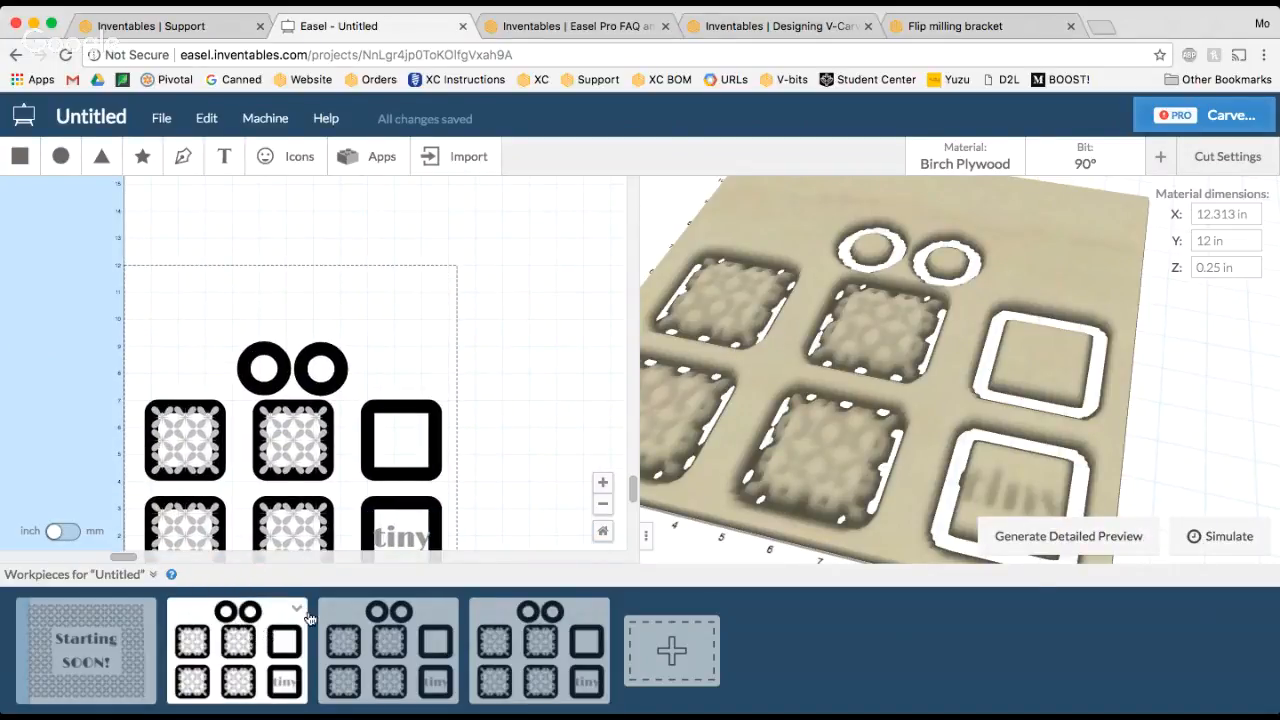
left_click(440, 619)
left_click(532, 647)
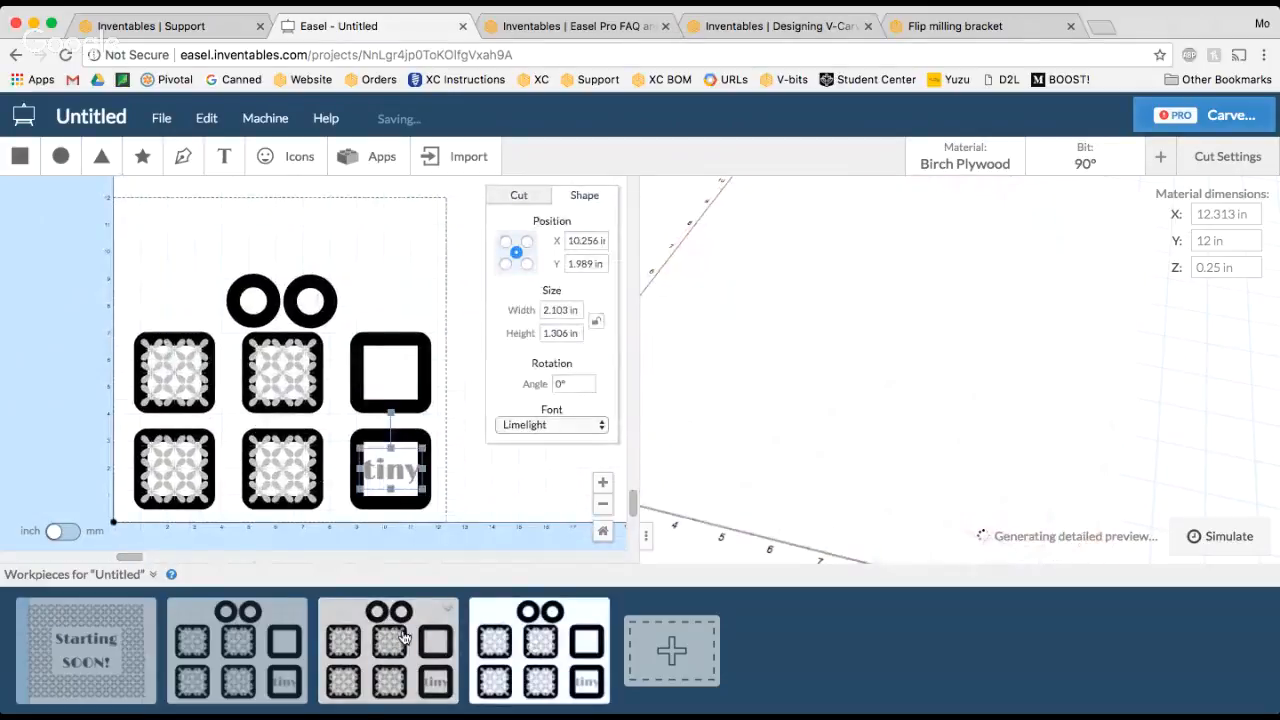
left_click(405, 637)
Step: Rename the first tile layout workpiece as Original
left_click(256, 652)
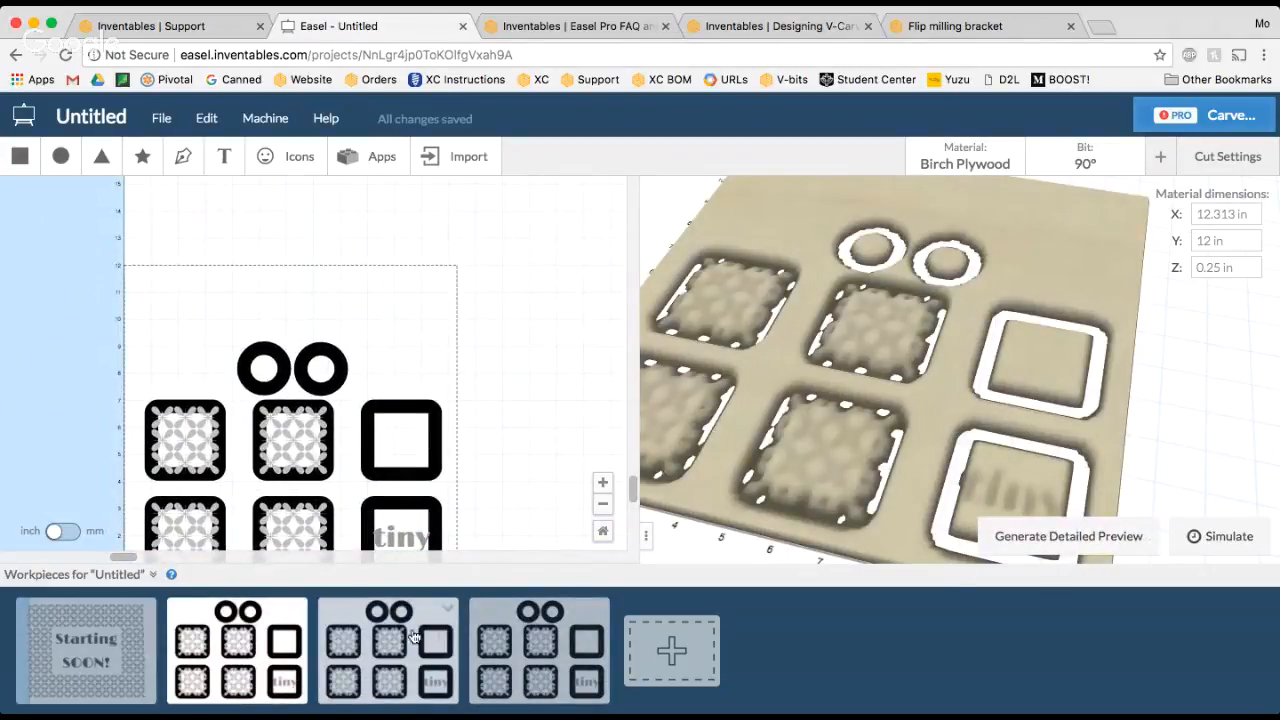
left_click(297, 612)
left_click(313, 617)
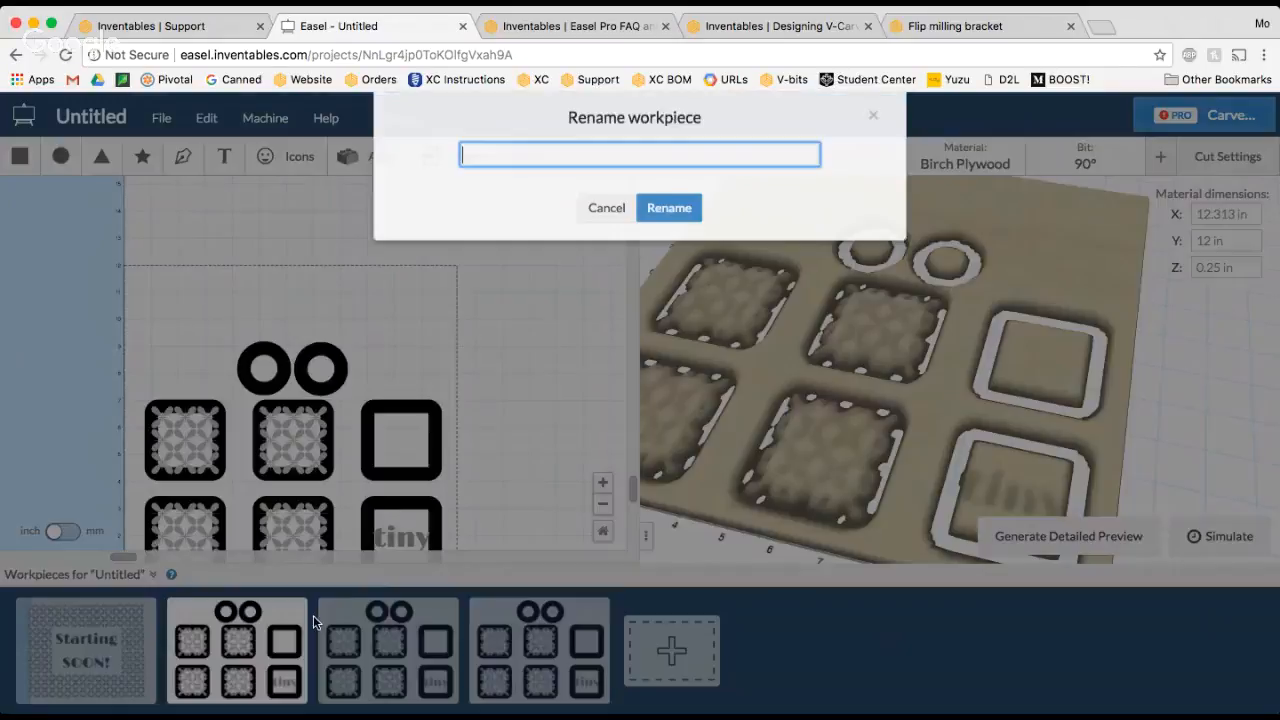
type("Orignal")
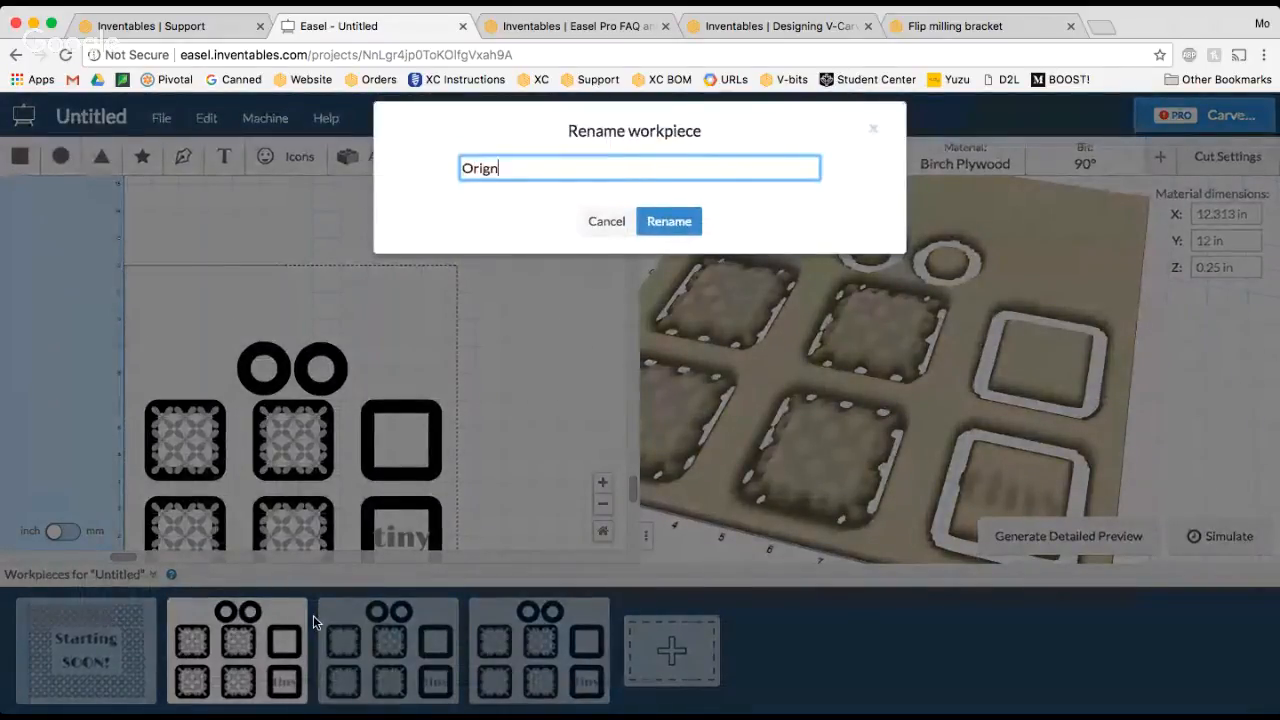
key("BackSpace")
key("BackSpace")
key("BackSpace")
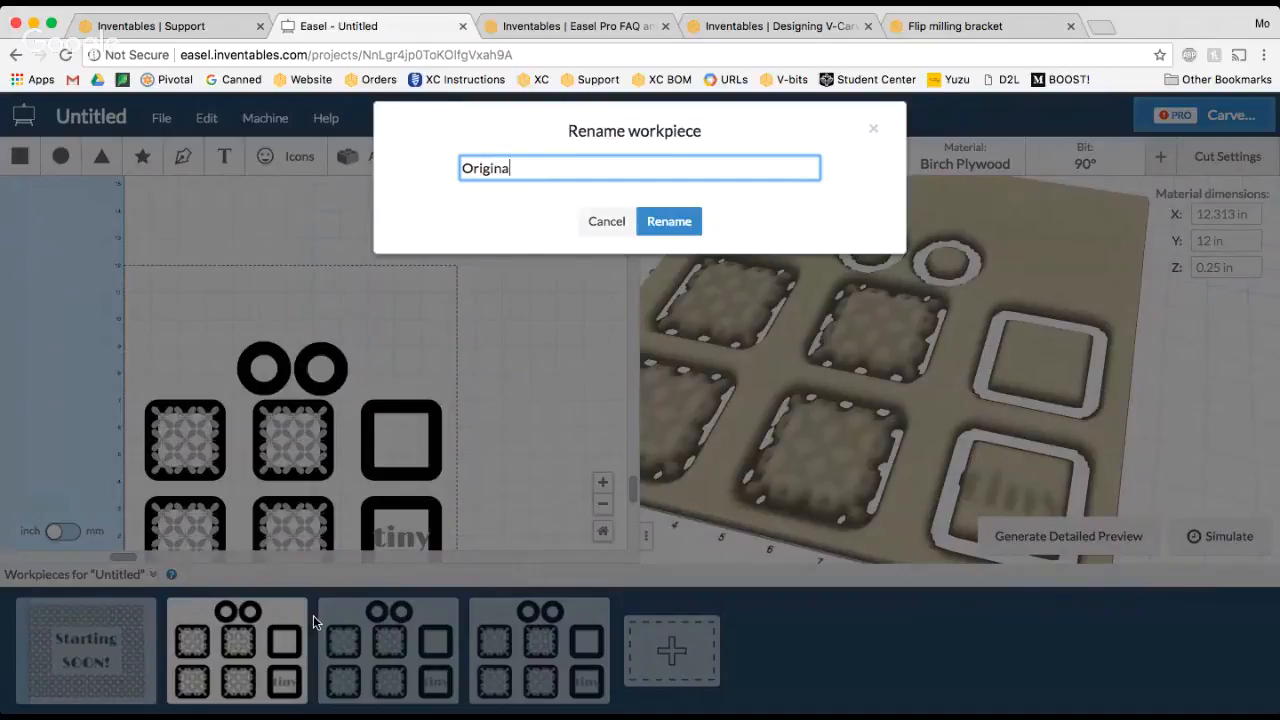
type("inal")
left_click(669, 221)
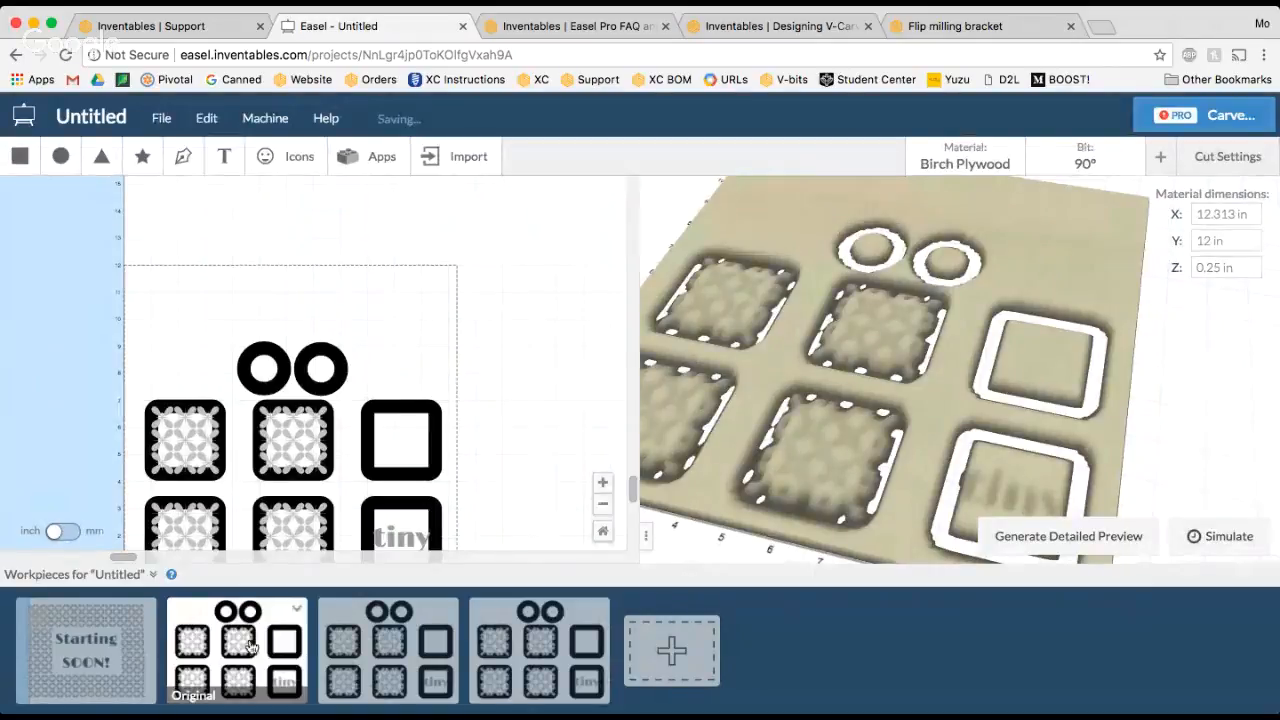
Step: Rename the first copy of the tile layout workpiece as Engraving
left_click(452, 614)
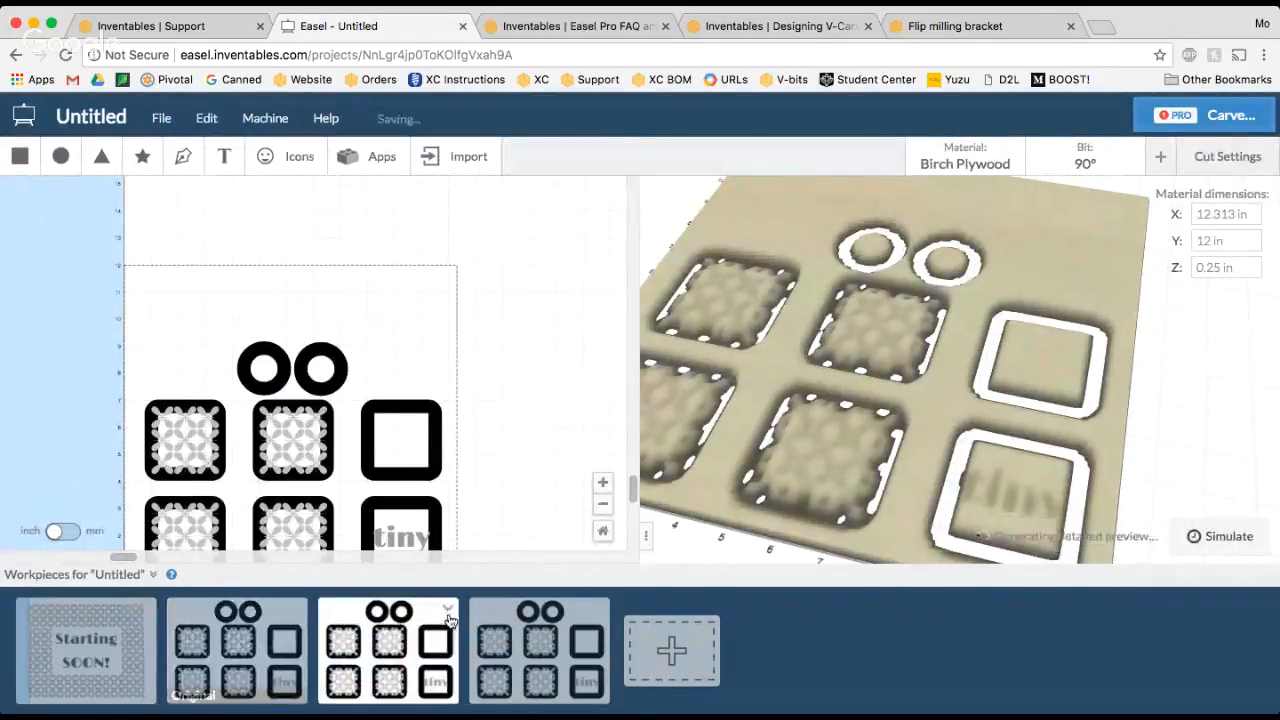
left_click(453, 620)
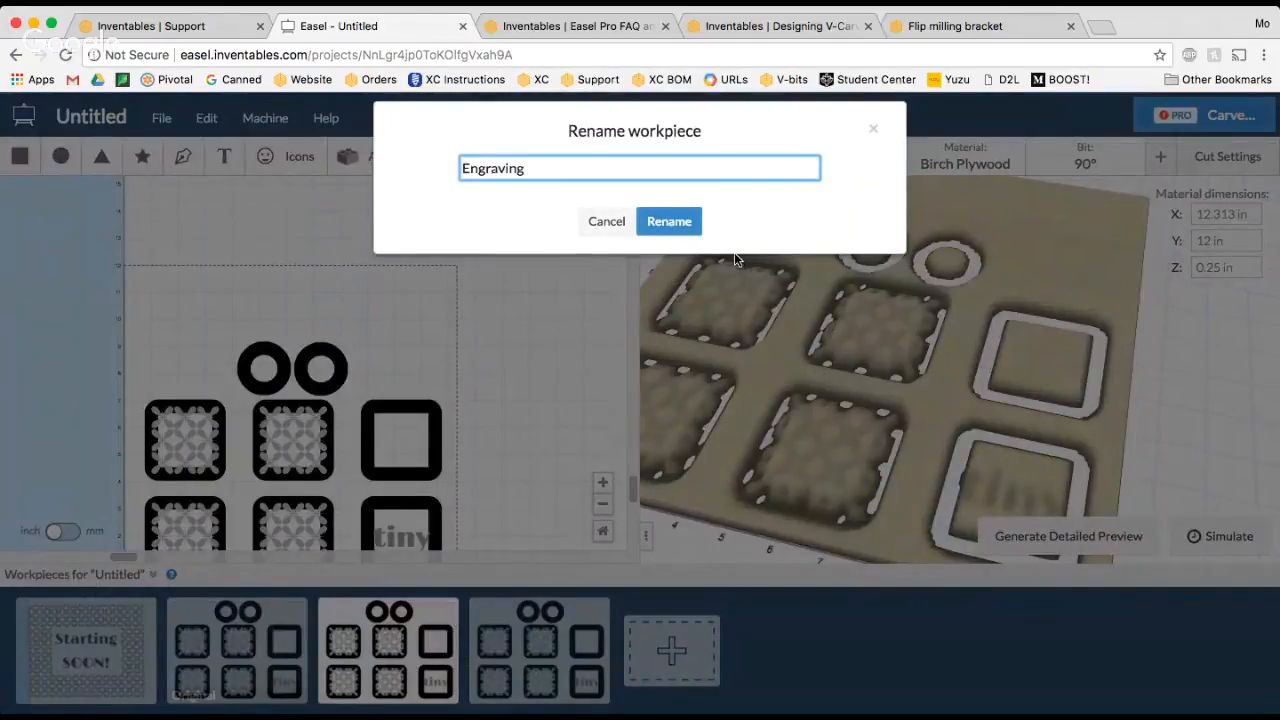
left_click(684, 233)
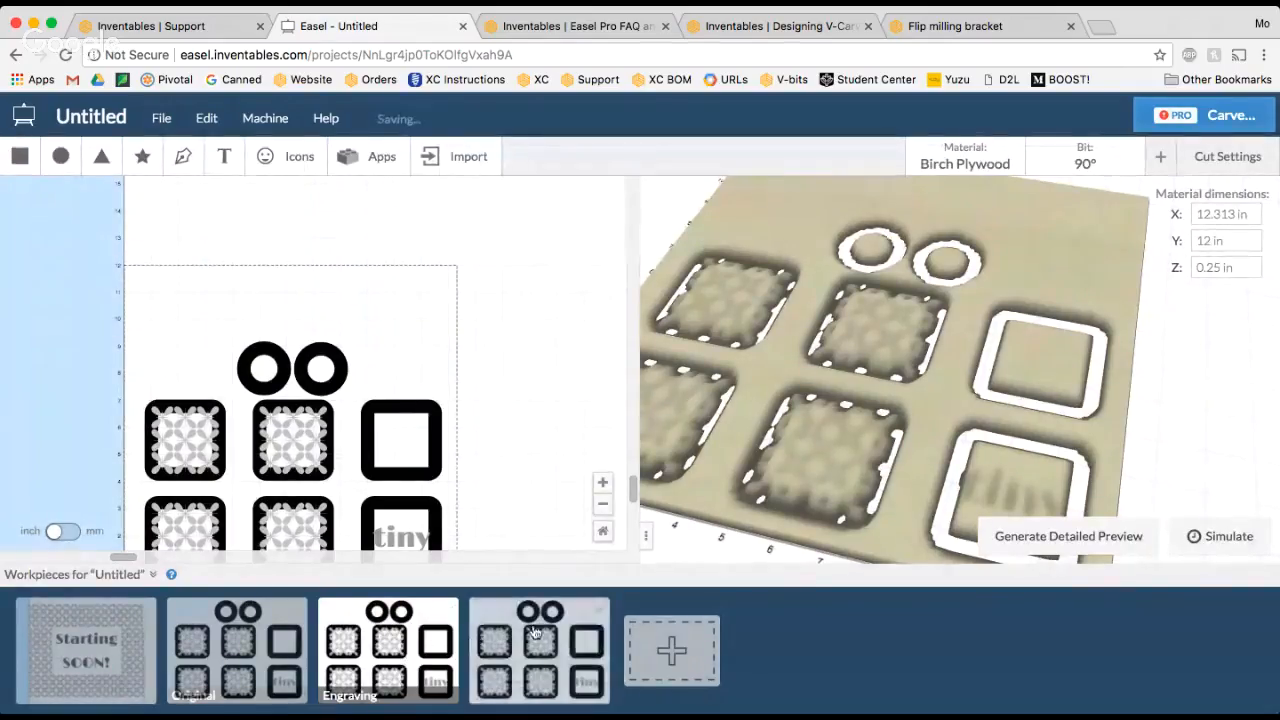
Step: Rename the second copy of the tile layout workpiece as Cutout and switch to the Engraving workpiece
left_click(599, 608)
left_click(624, 620)
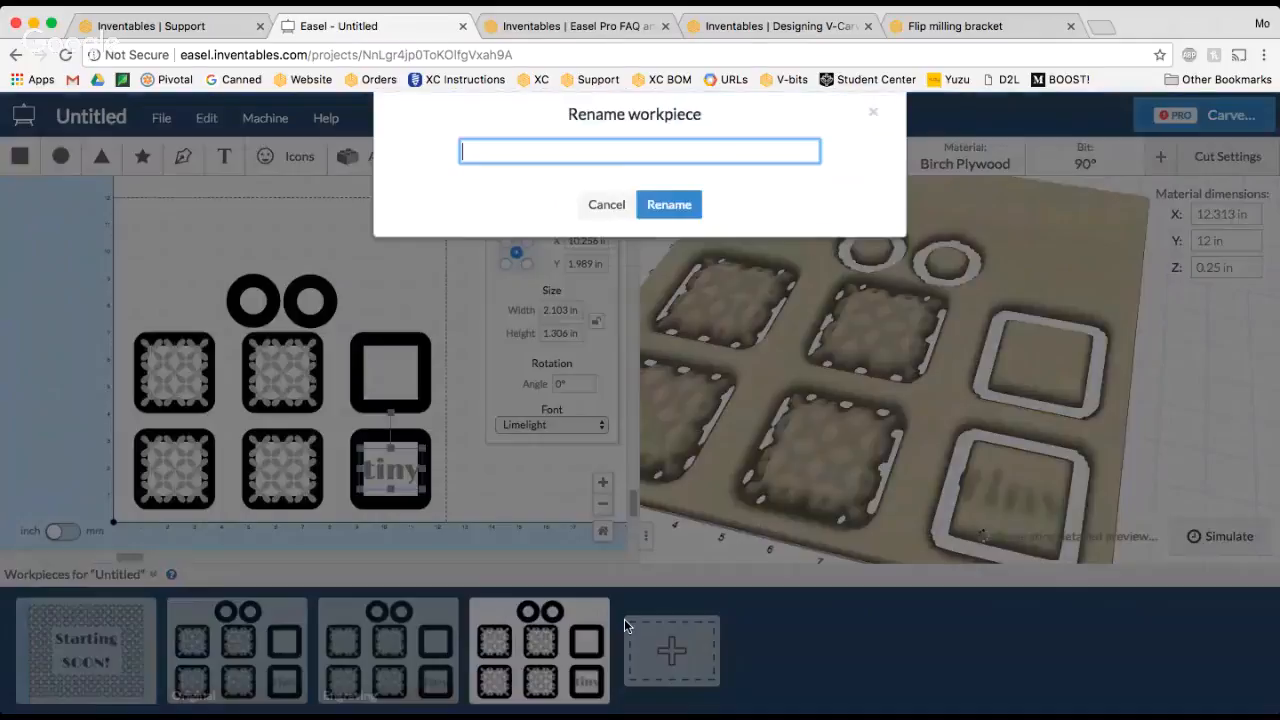
type("Cutout")
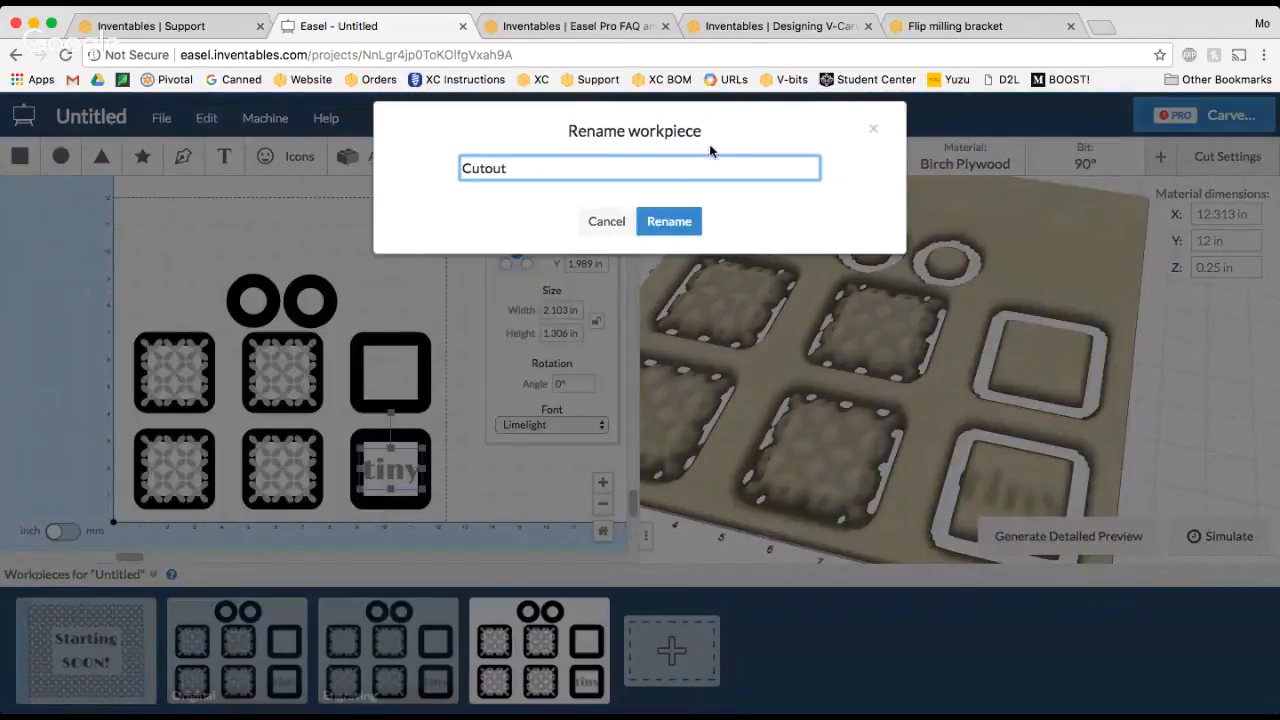
left_click(676, 221)
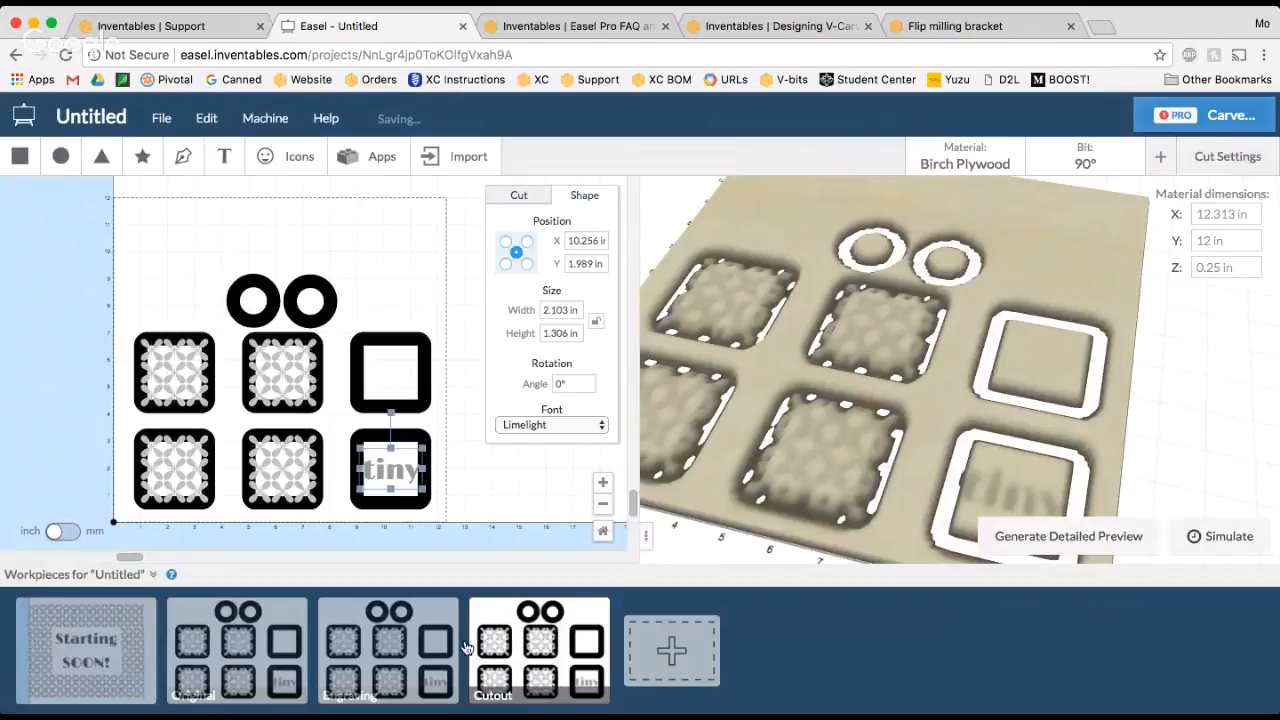
left_click(388, 635)
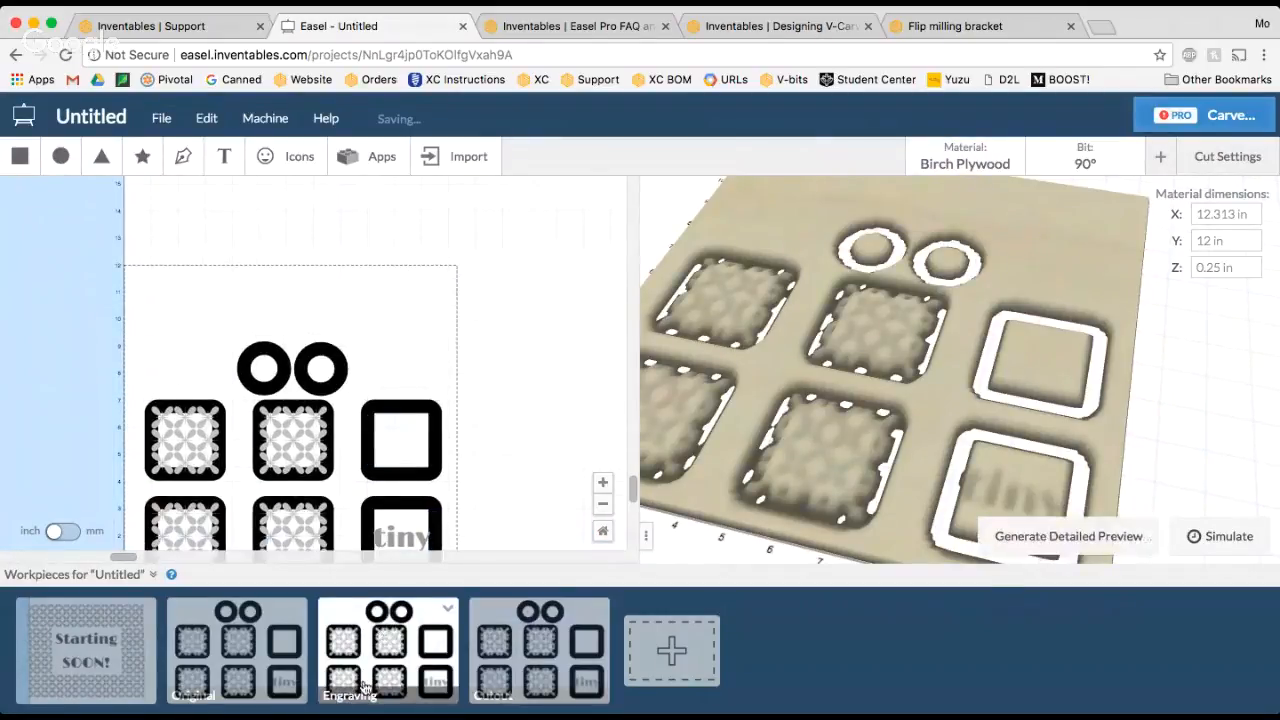
Step: Delete both circle outlines above the tiles from the Engraving workpiece
scroll(400, 400, "down", 3)
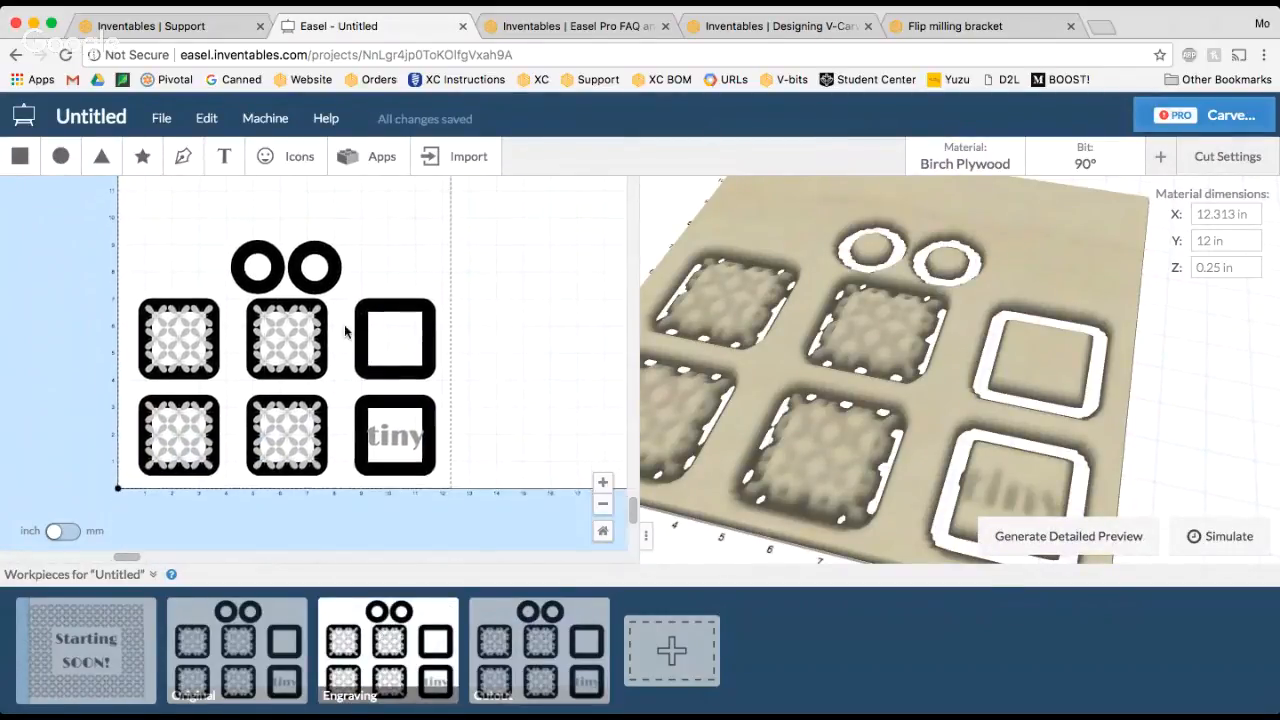
left_click(326, 284)
key("Delete")
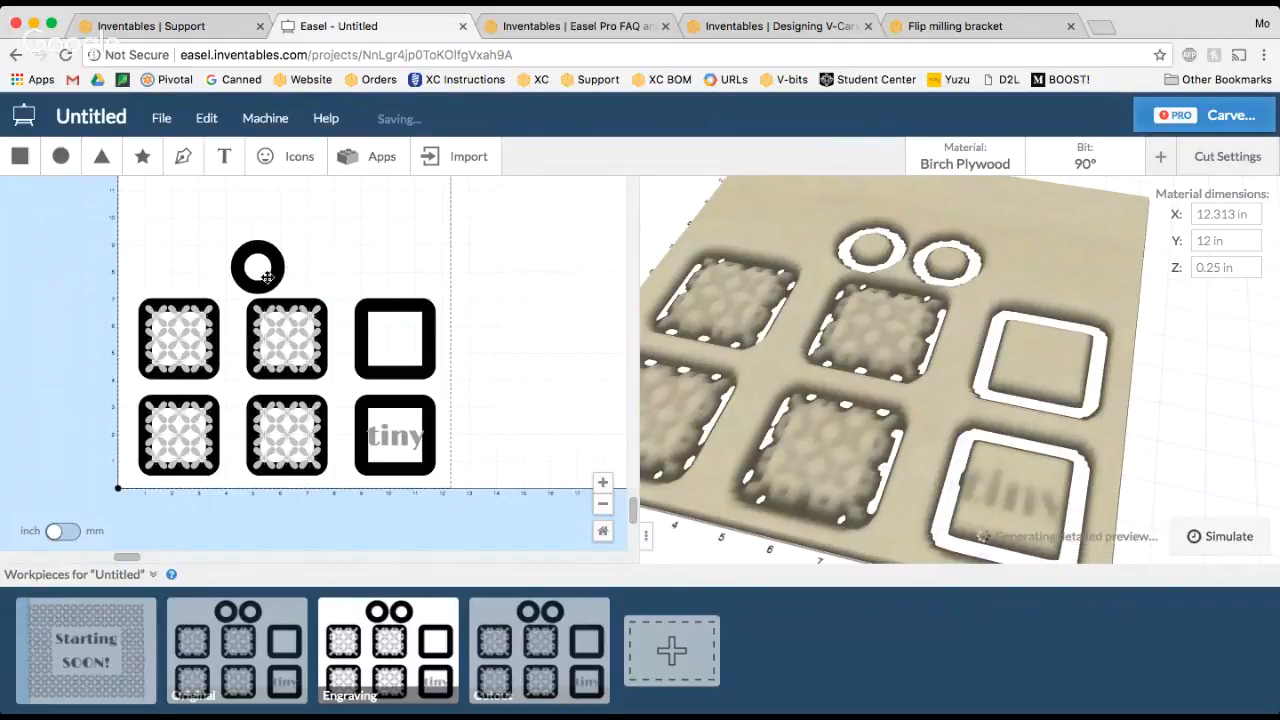
left_click(265, 284)
key("Delete")
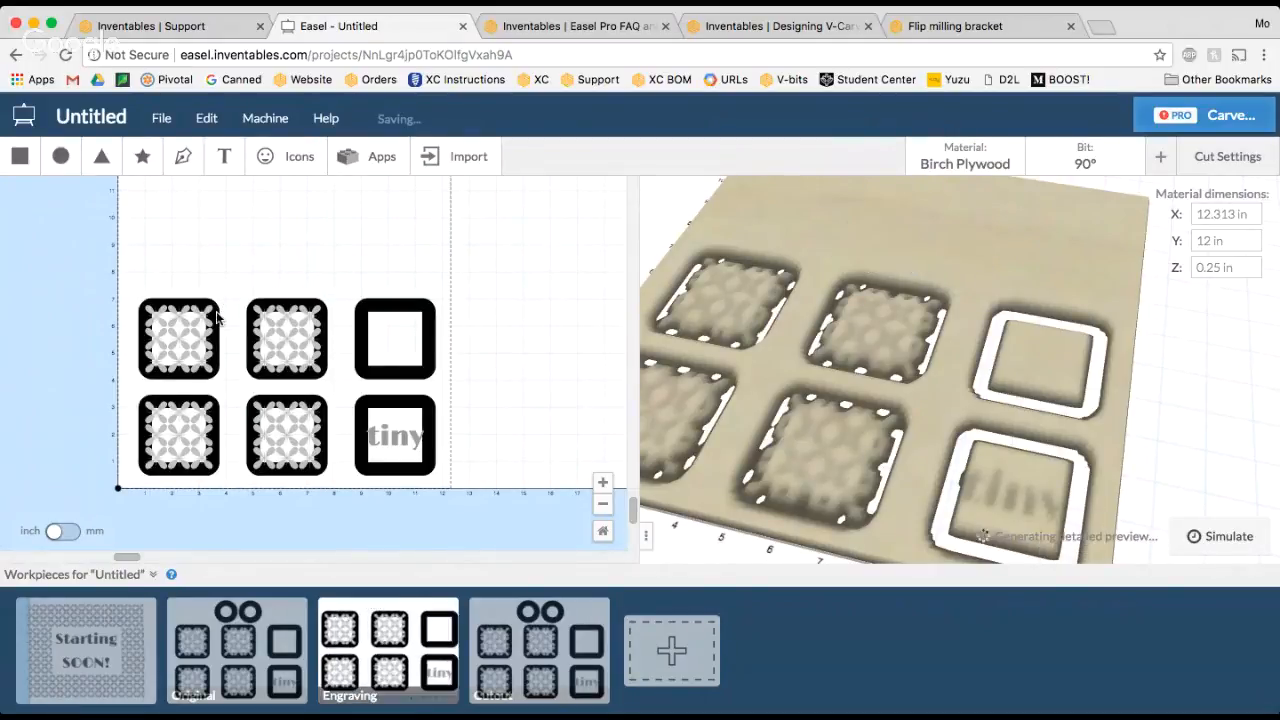
Step: Delete the six square tile outlines from the Engraving workpiece, leaving the four patterns and the "tiny" text out of the selection
left_click_drag(150, 258, 334, 500)
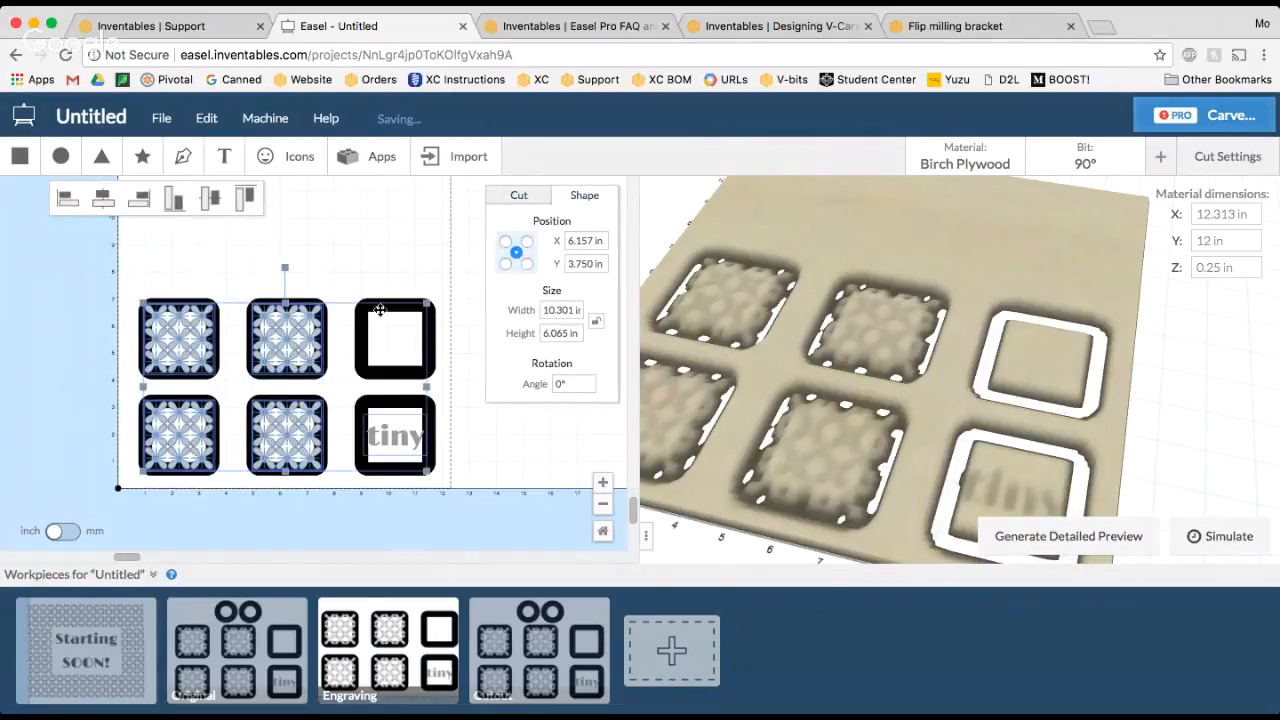
left_click_drag(118, 278, 450, 493)
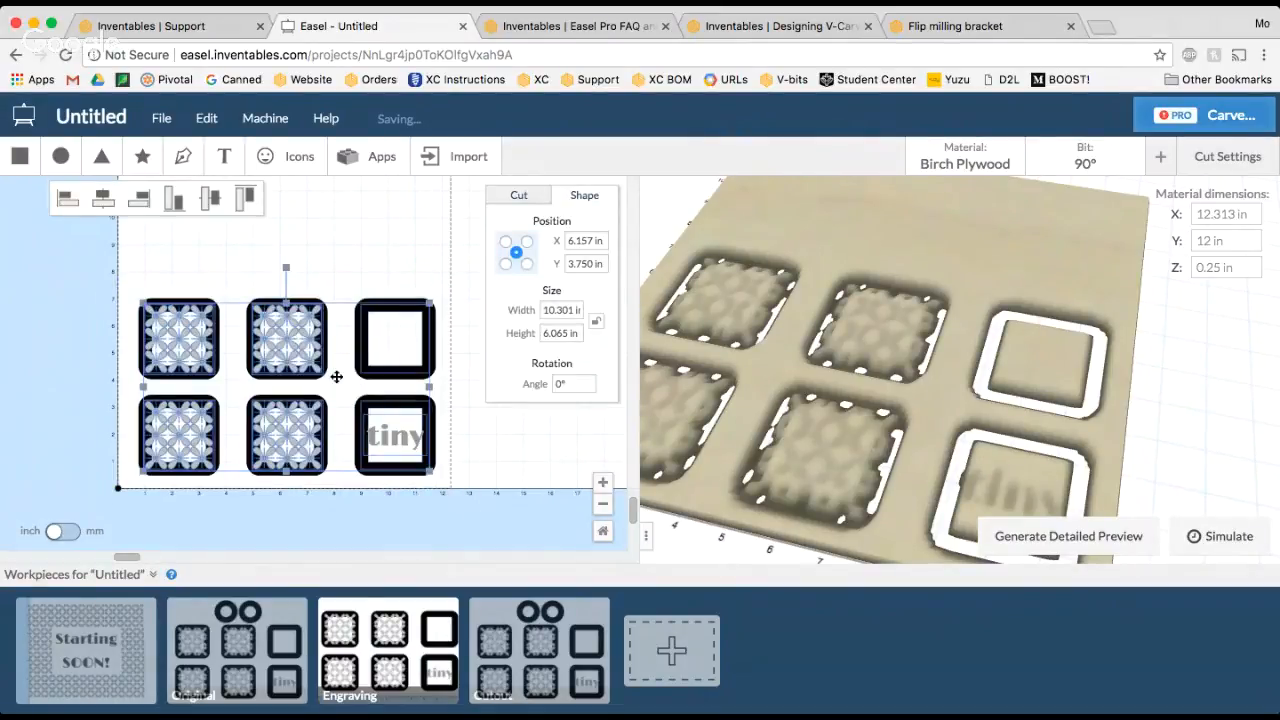
left_click(289, 346, "shift")
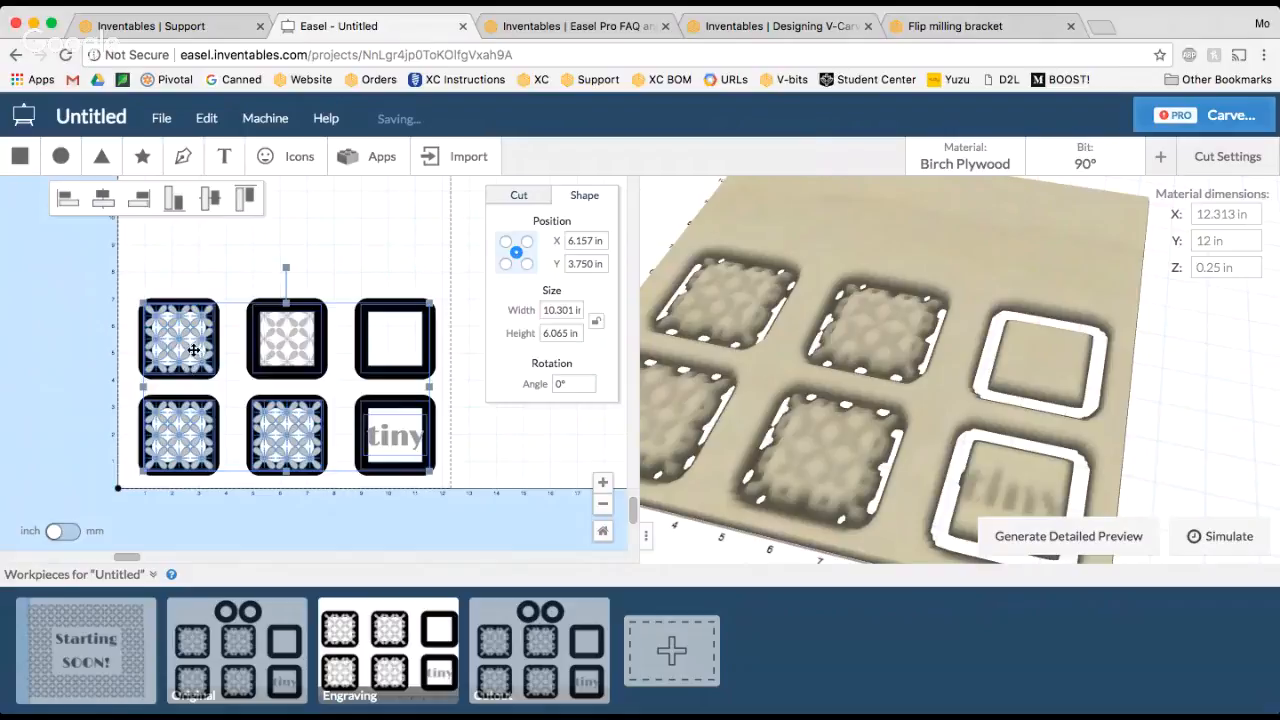
left_click(193, 349, "shift")
left_click(187, 442, "shift")
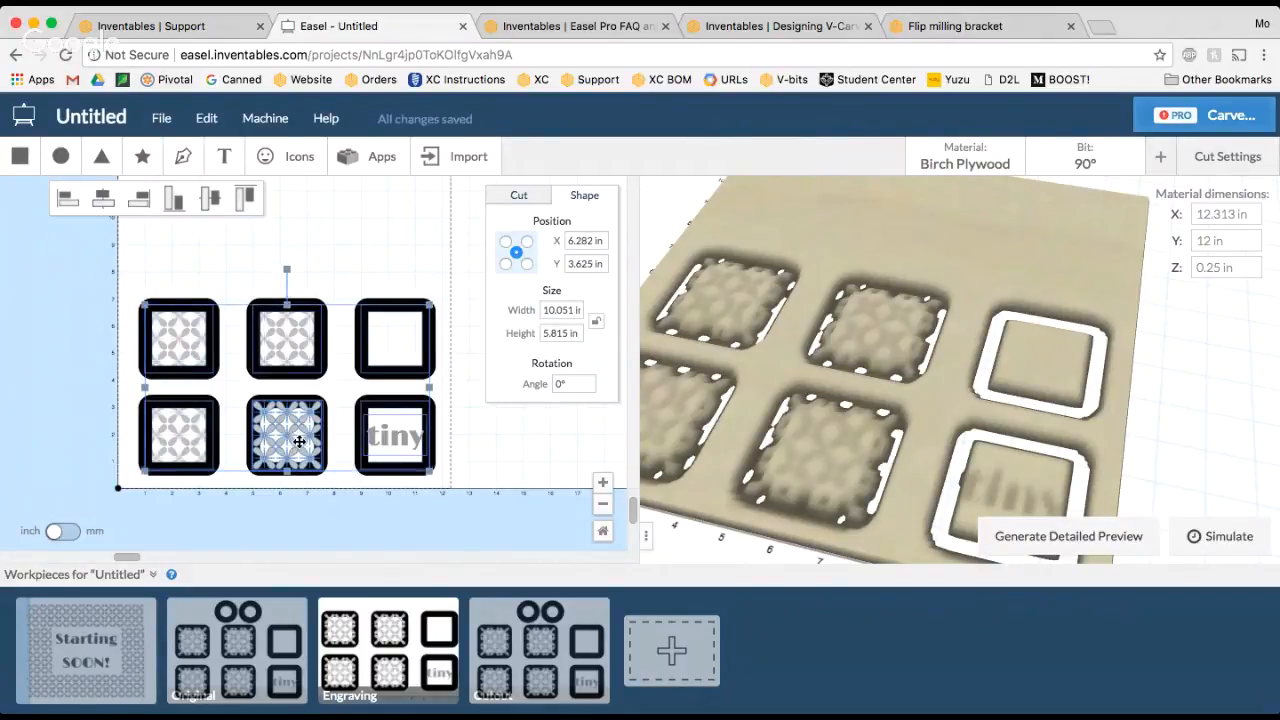
left_click(406, 438, "shift")
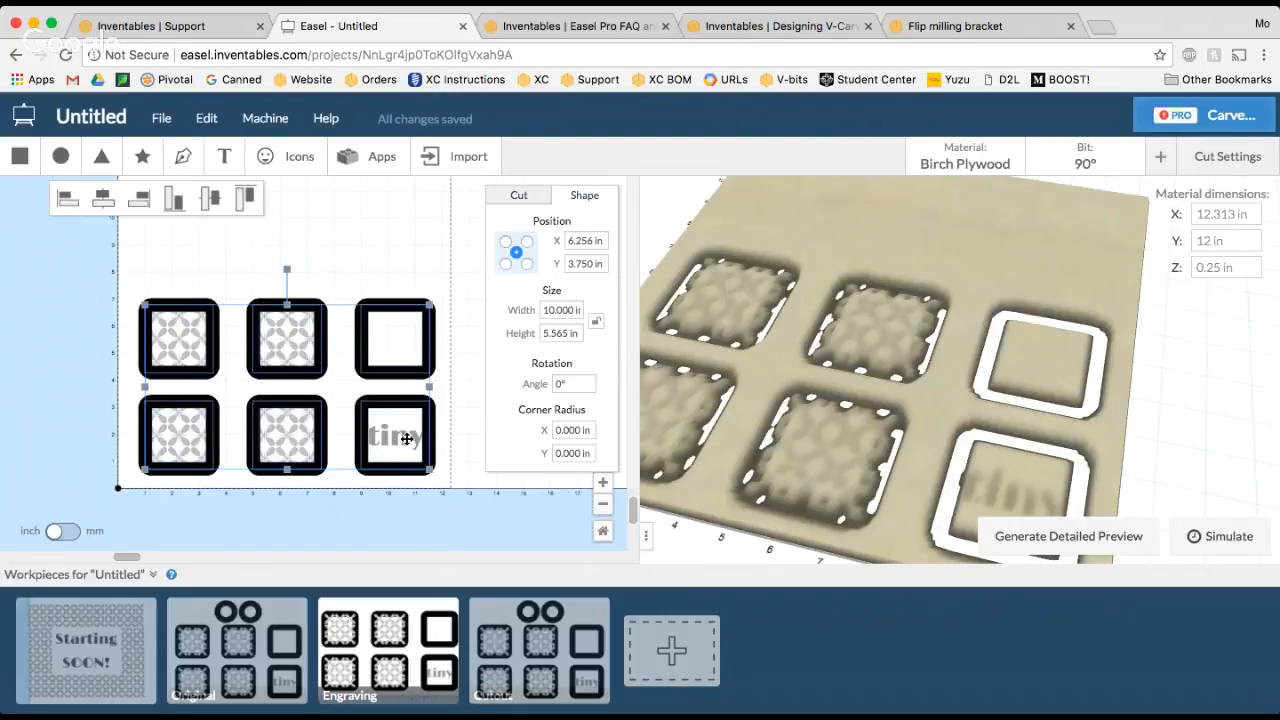
key("Delete")
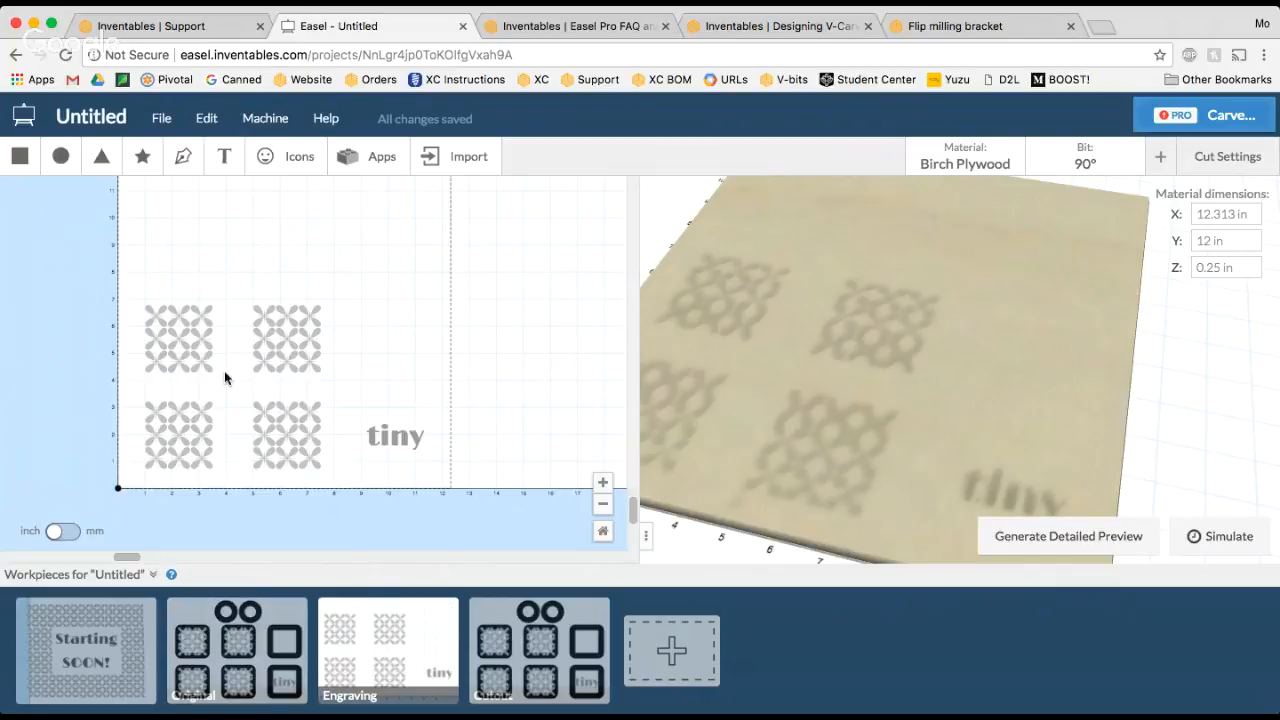
Step: Delete the four tile patterns and the "tiny" text from the Cutout workpiece
left_click(562, 628)
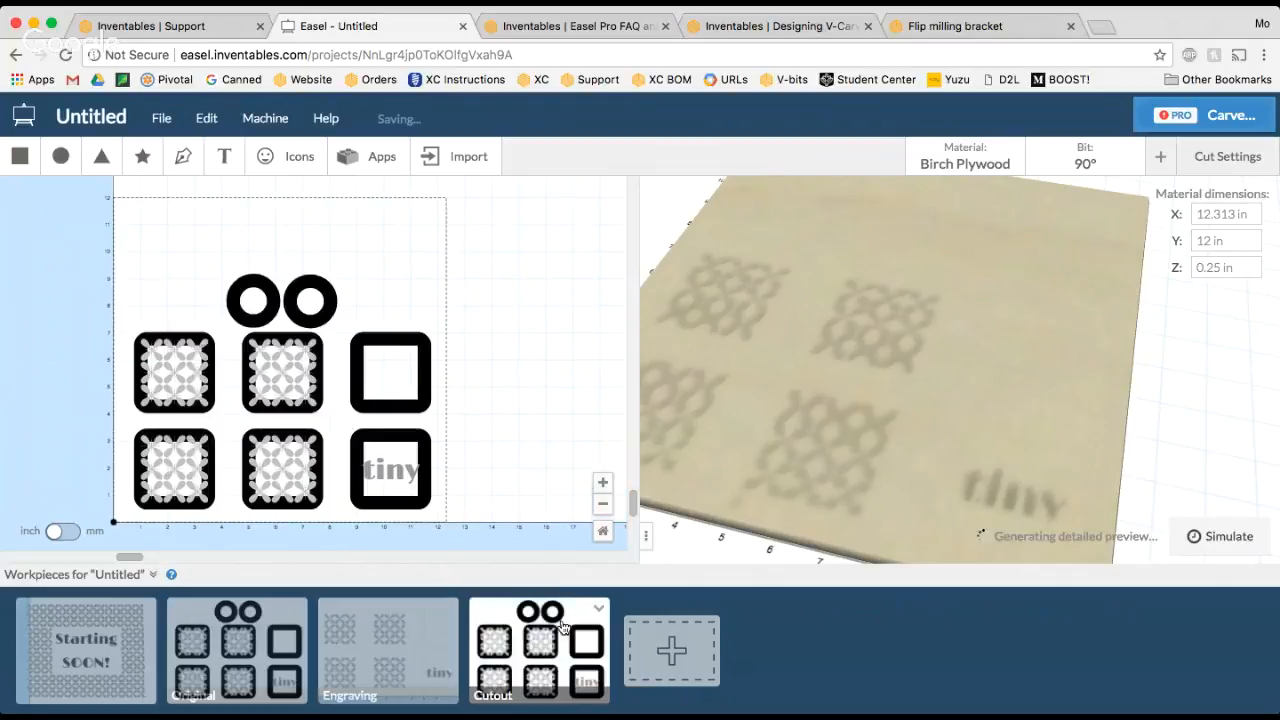
left_click(300, 390)
key("BackSpace")
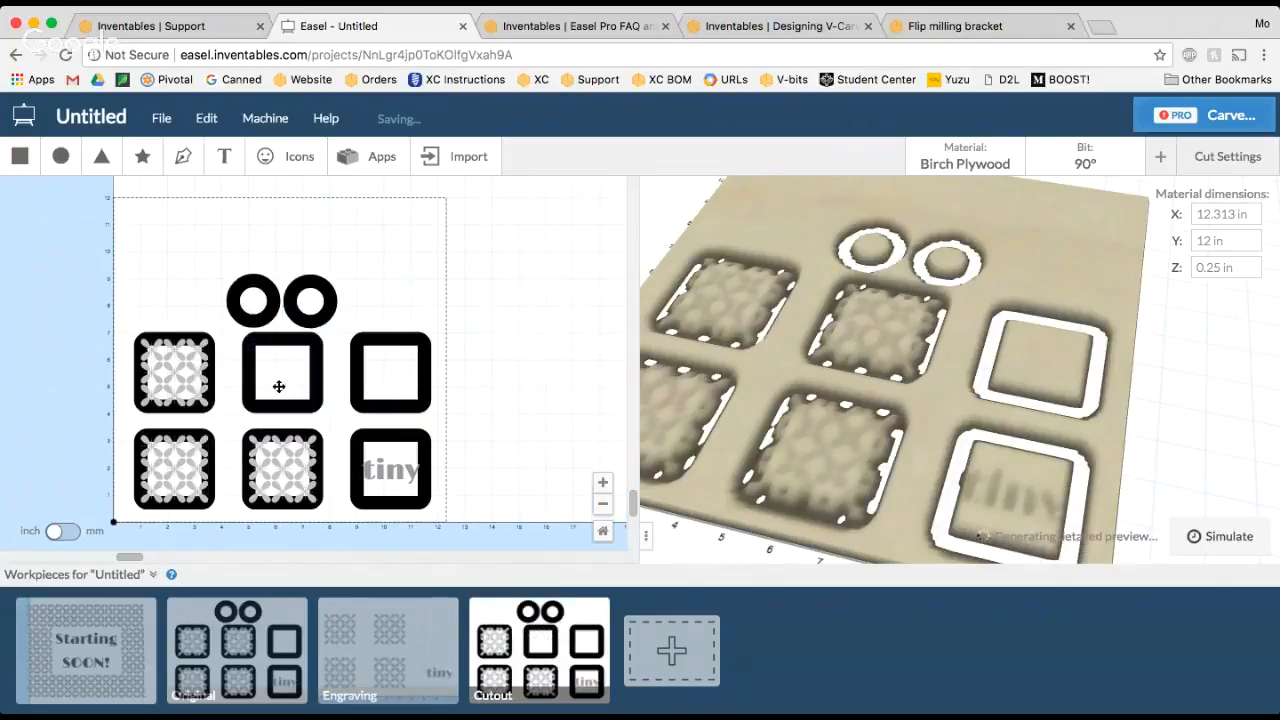
left_click(190, 387)
key("BackSpace")
left_click(190, 487)
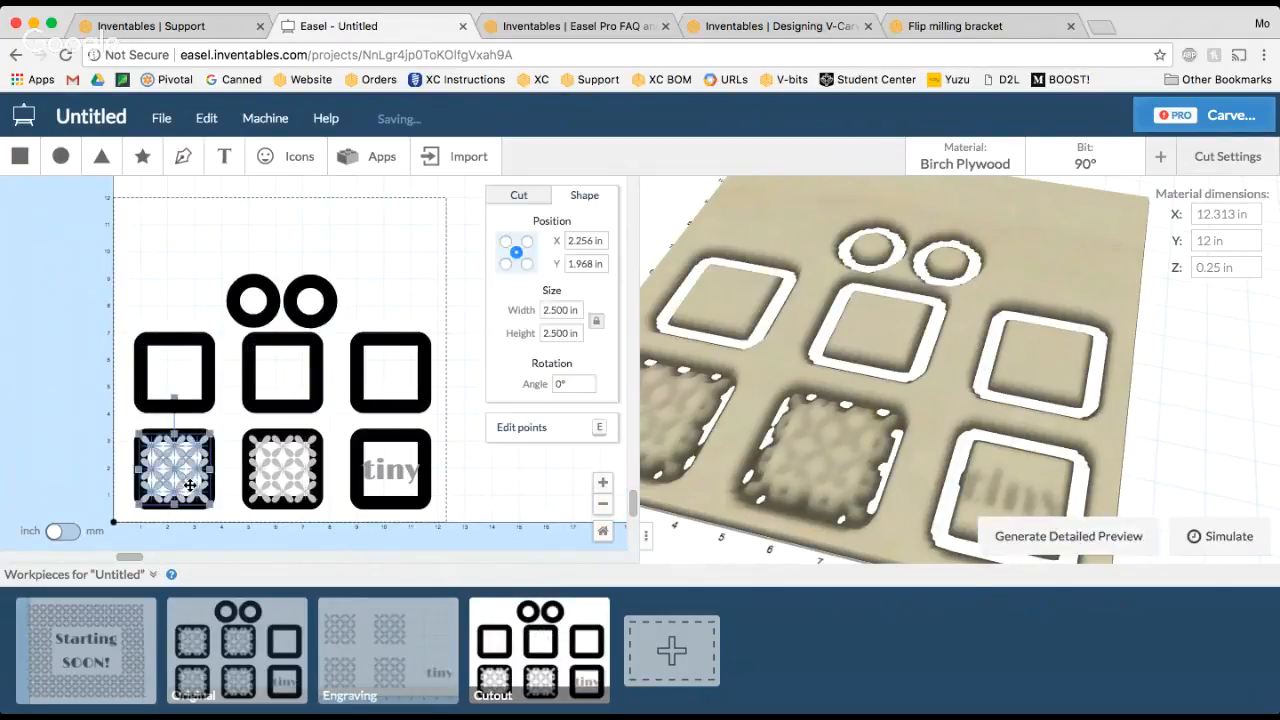
key("BackSpace")
left_click(293, 480)
key("BackSpace")
left_click(405, 475)
key("BackSpace")
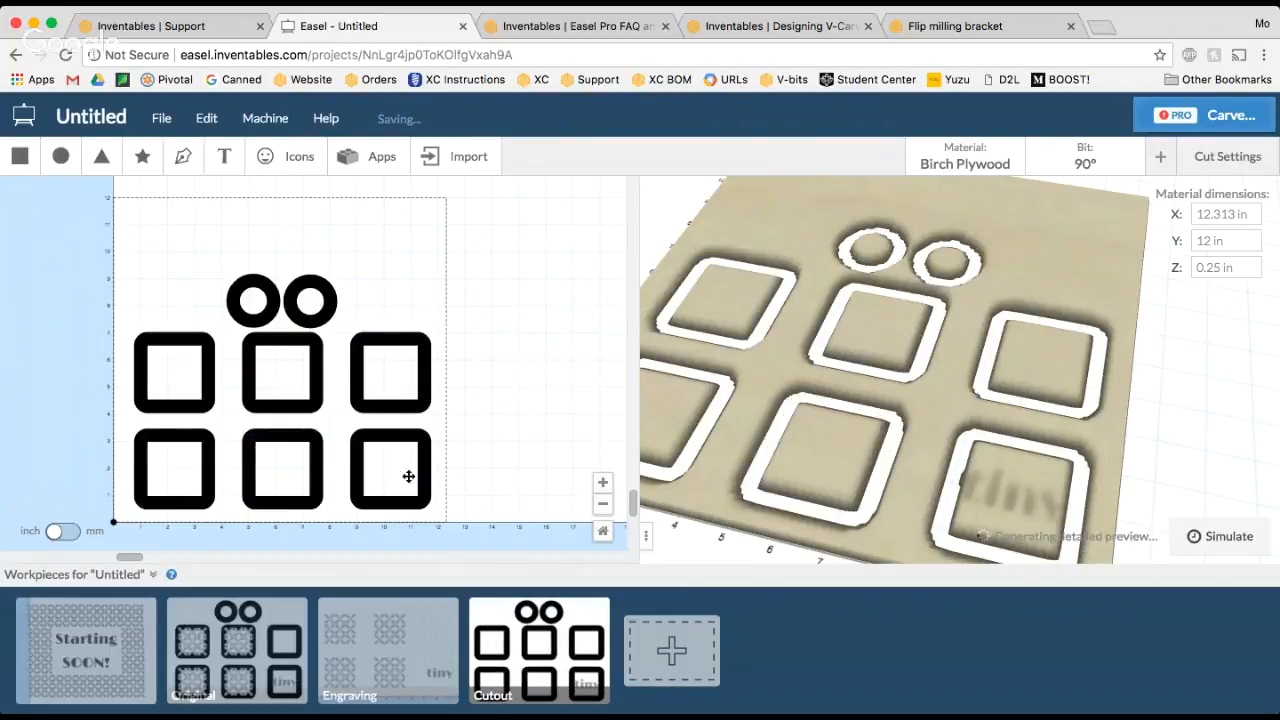
Step: Compare the Original, Engraving and Cutout workpieces, ending on the Engraving workpiece
left_click(240, 624)
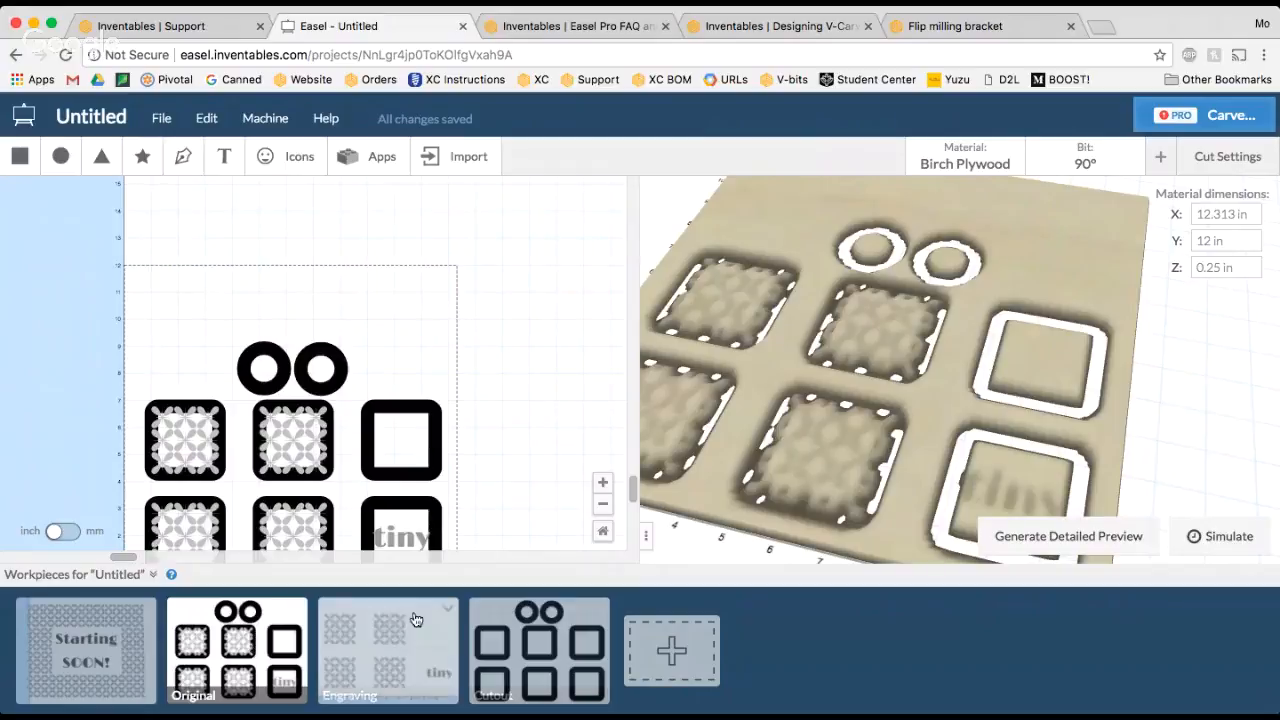
scroll(537, 487, "down", 3)
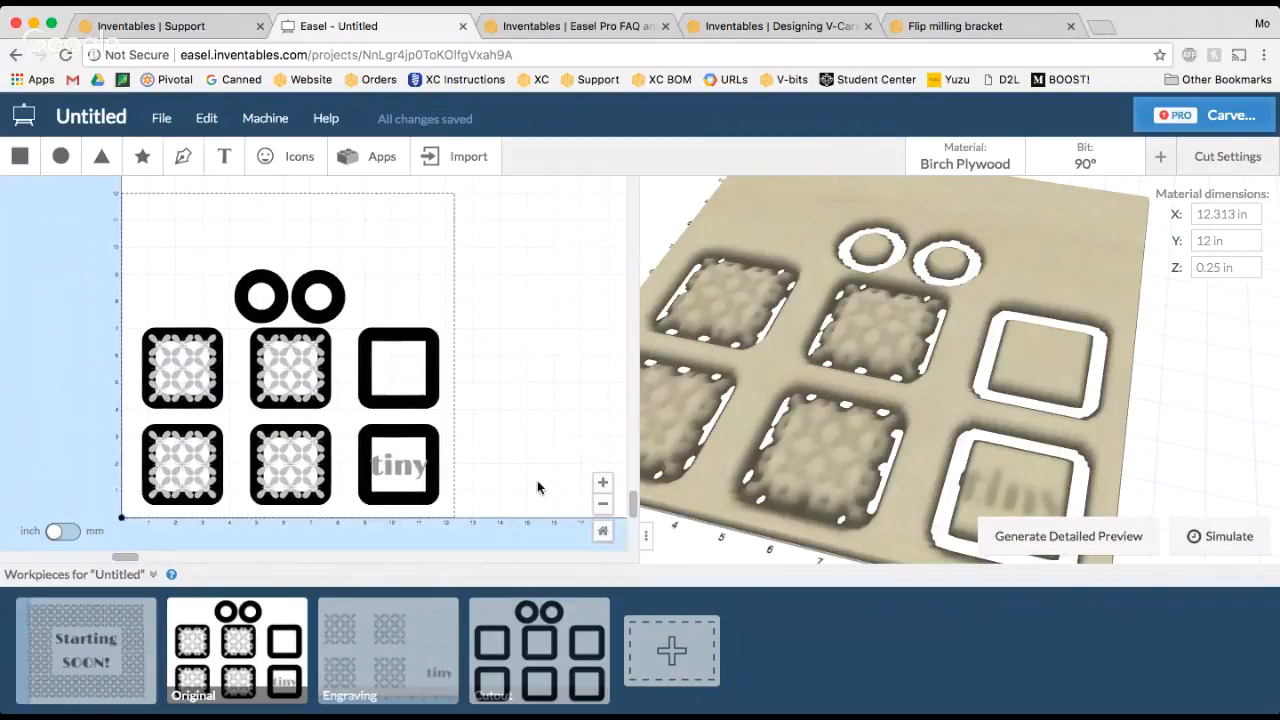
left_click(370, 645)
left_click(530, 614)
left_click(400, 606)
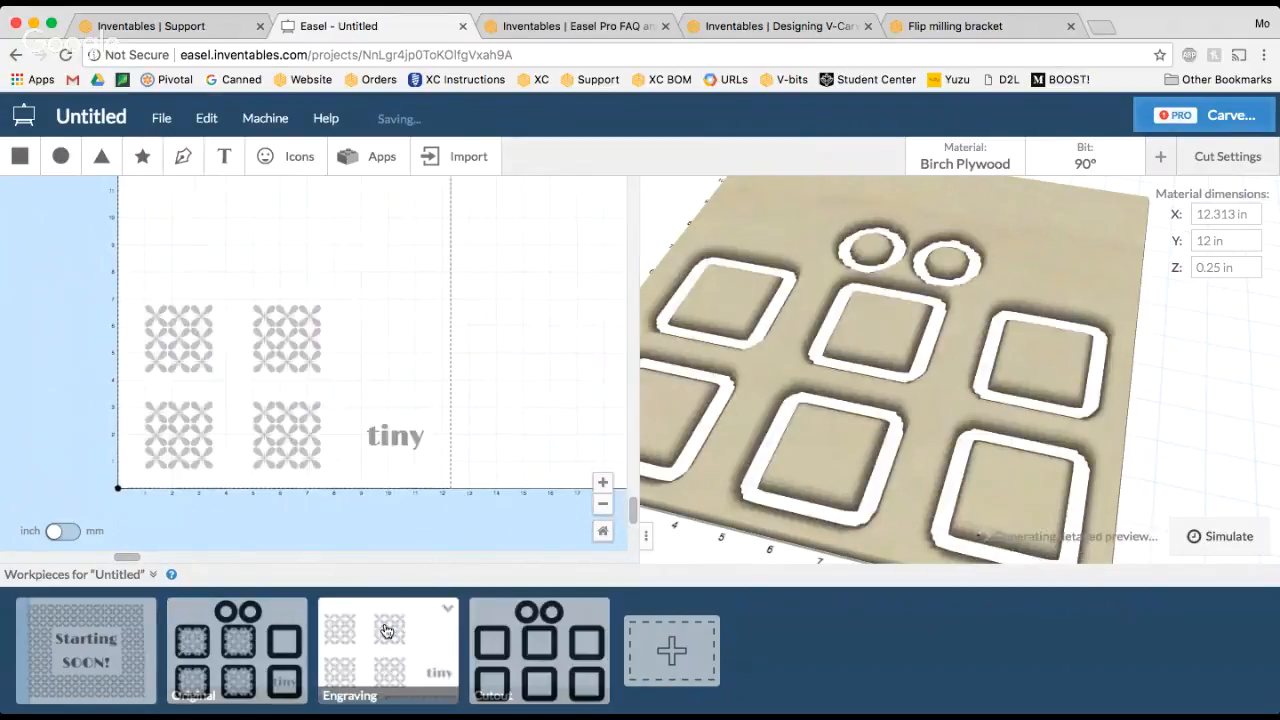
left_click(230, 628)
left_click(548, 622)
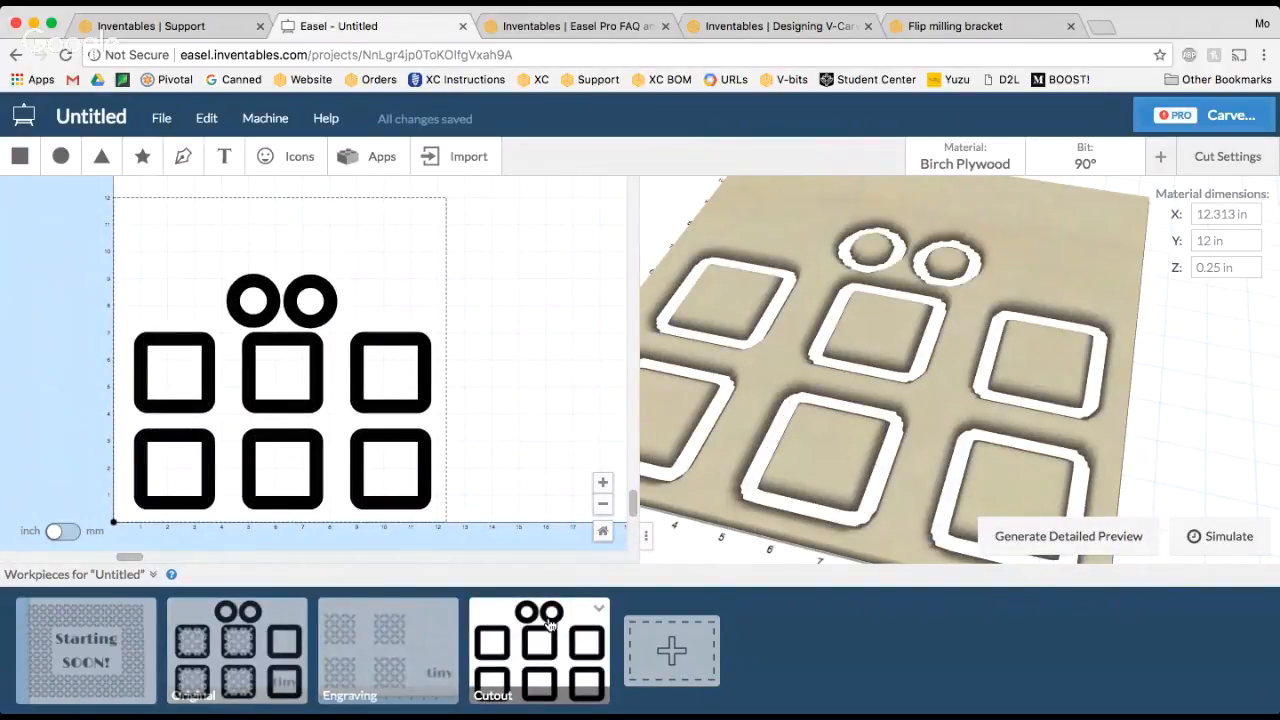
left_click(381, 651)
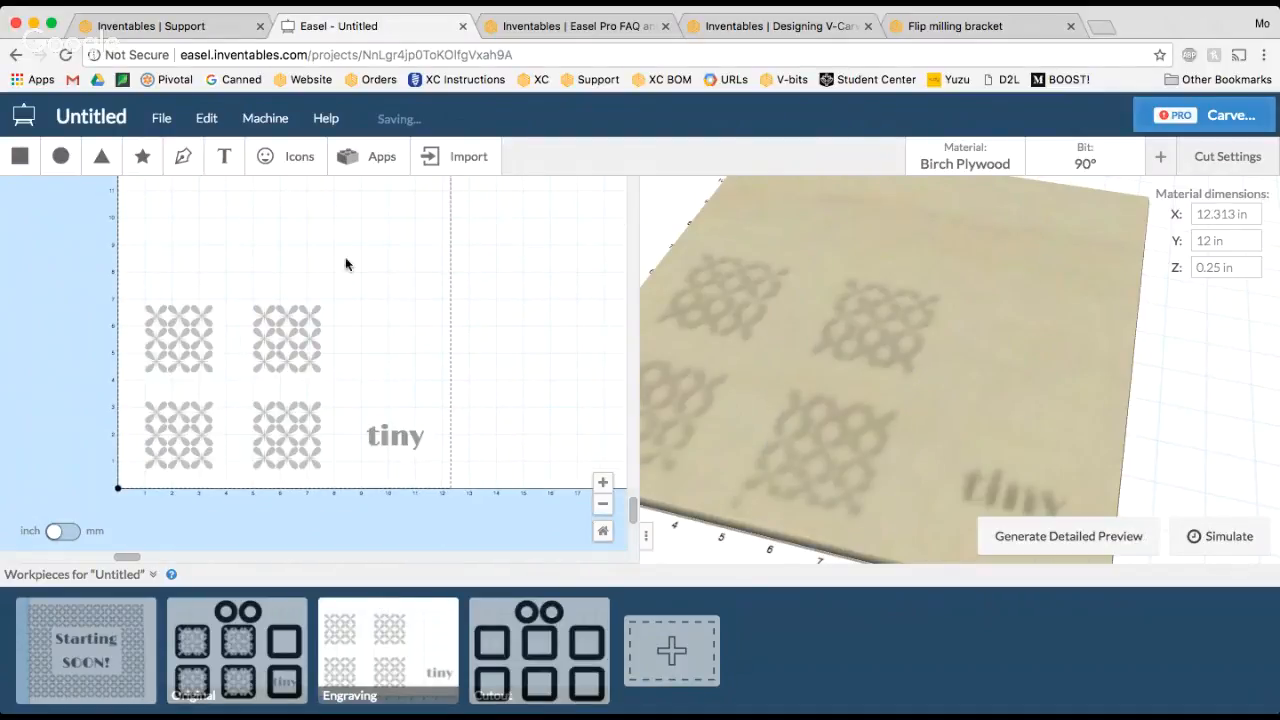